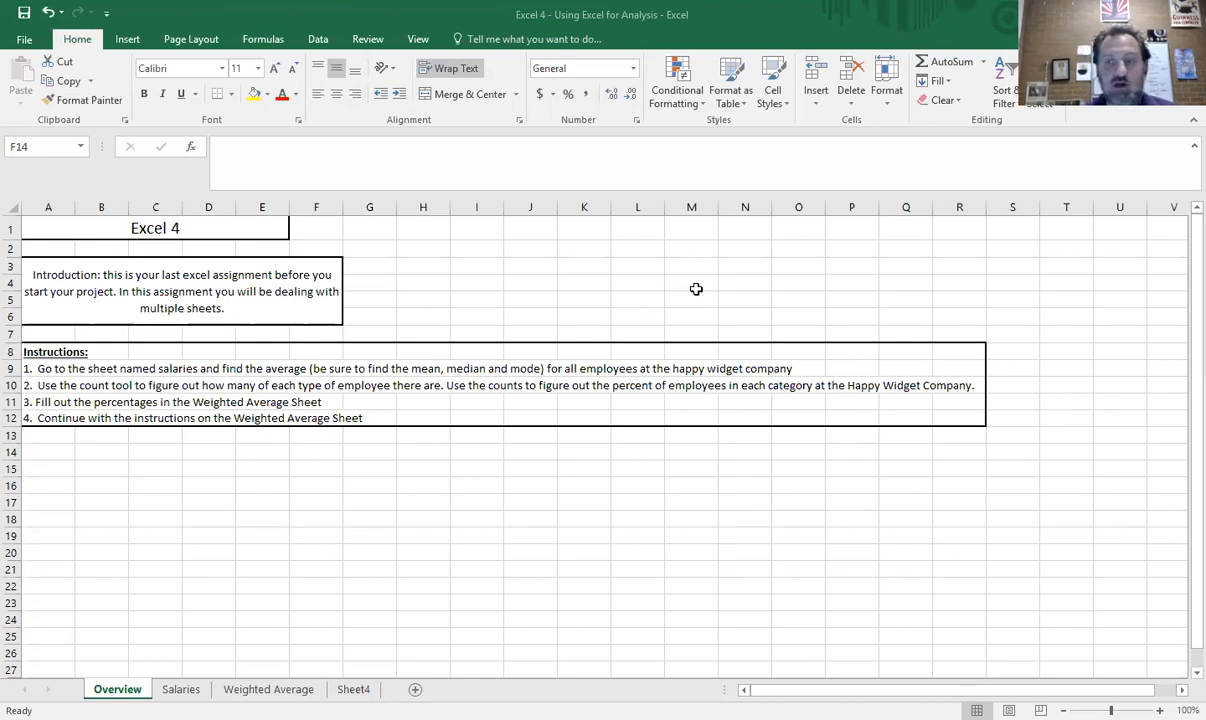
pyautogui.click(689, 265)
pyautogui.click(533, 282)
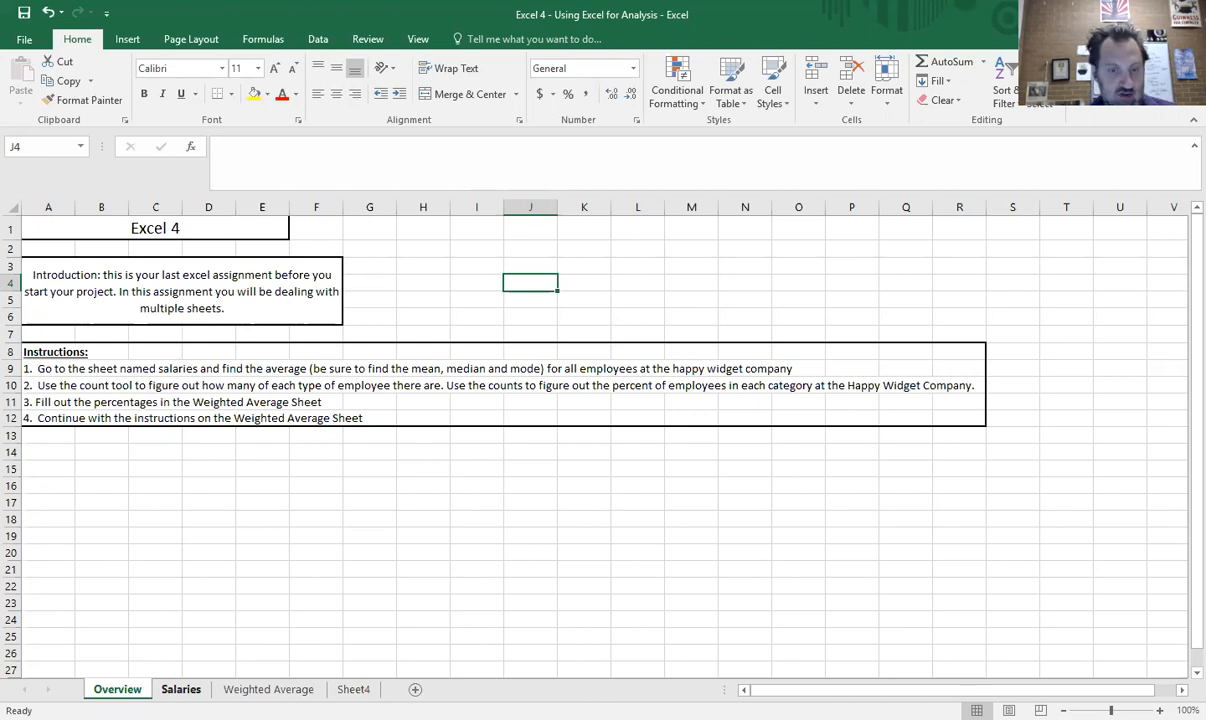
# Open the Salaries sheet and look through the whole list of employee positions and salaries, returning to its beginning.
pyautogui.click(181, 689)
pyautogui.click(370, 276)
pyautogui.click(376, 295)
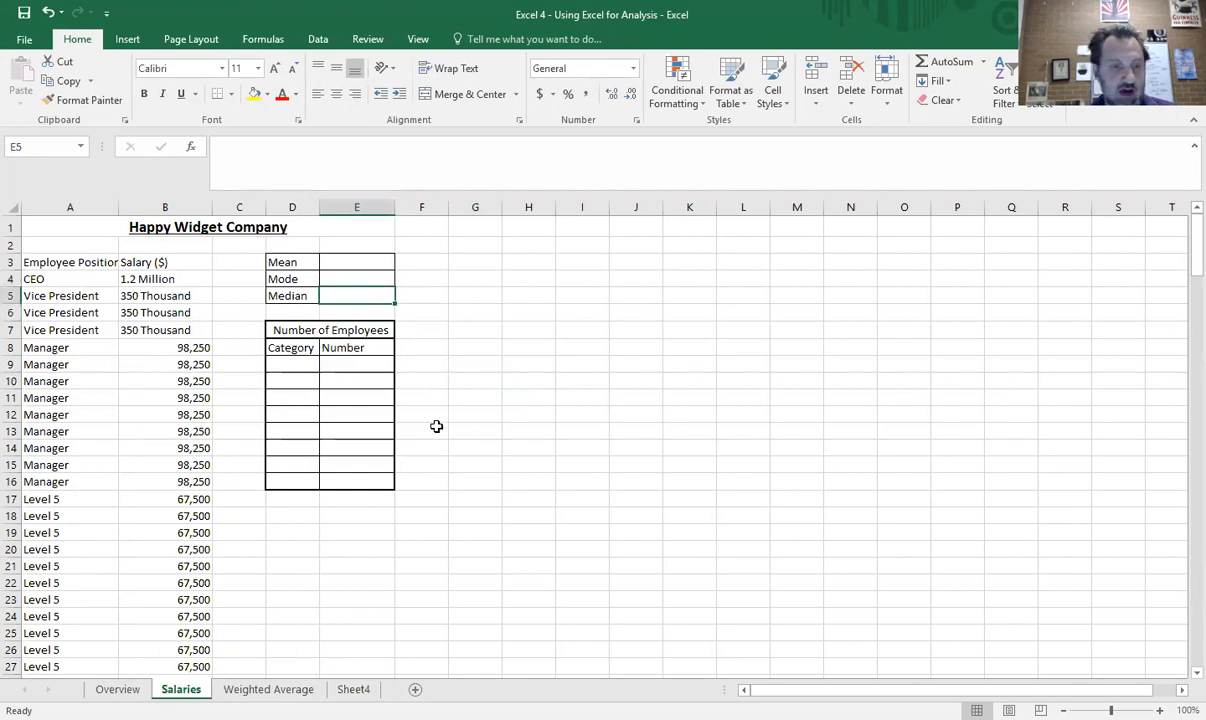
pyautogui.scroll(-10, 140, 470)
pyautogui.scroll(-20, 153, 526)
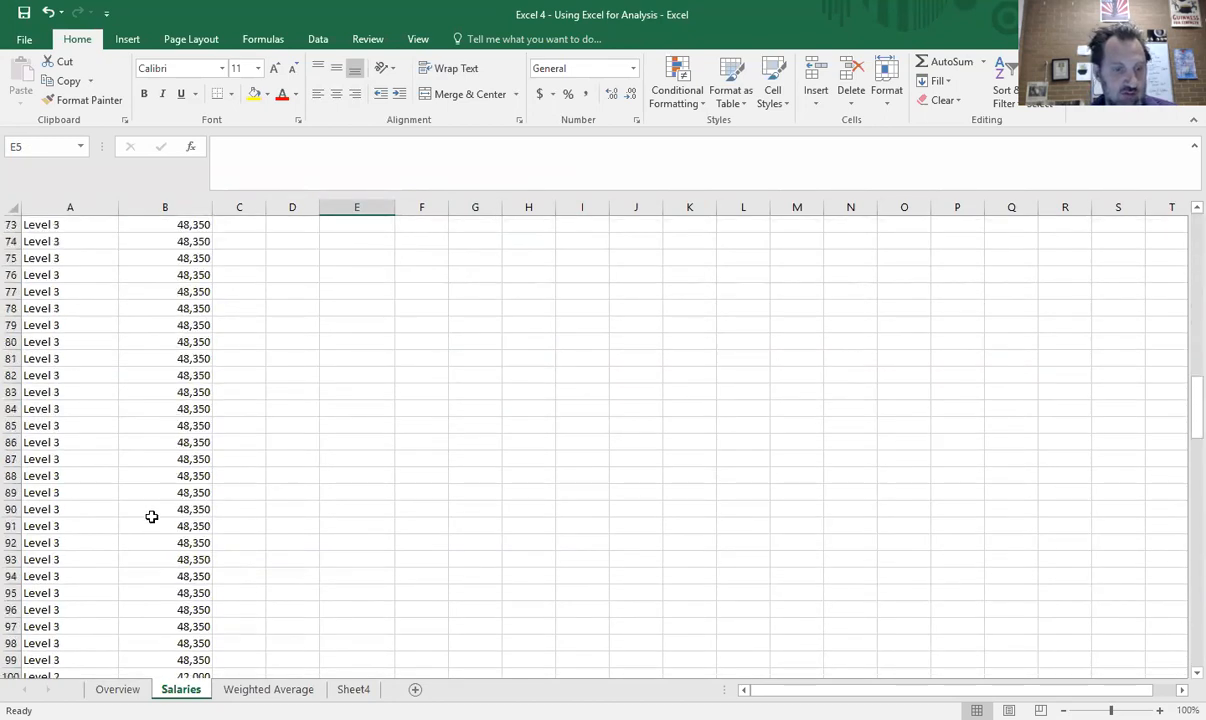
pyautogui.scroll(-14, 148, 515)
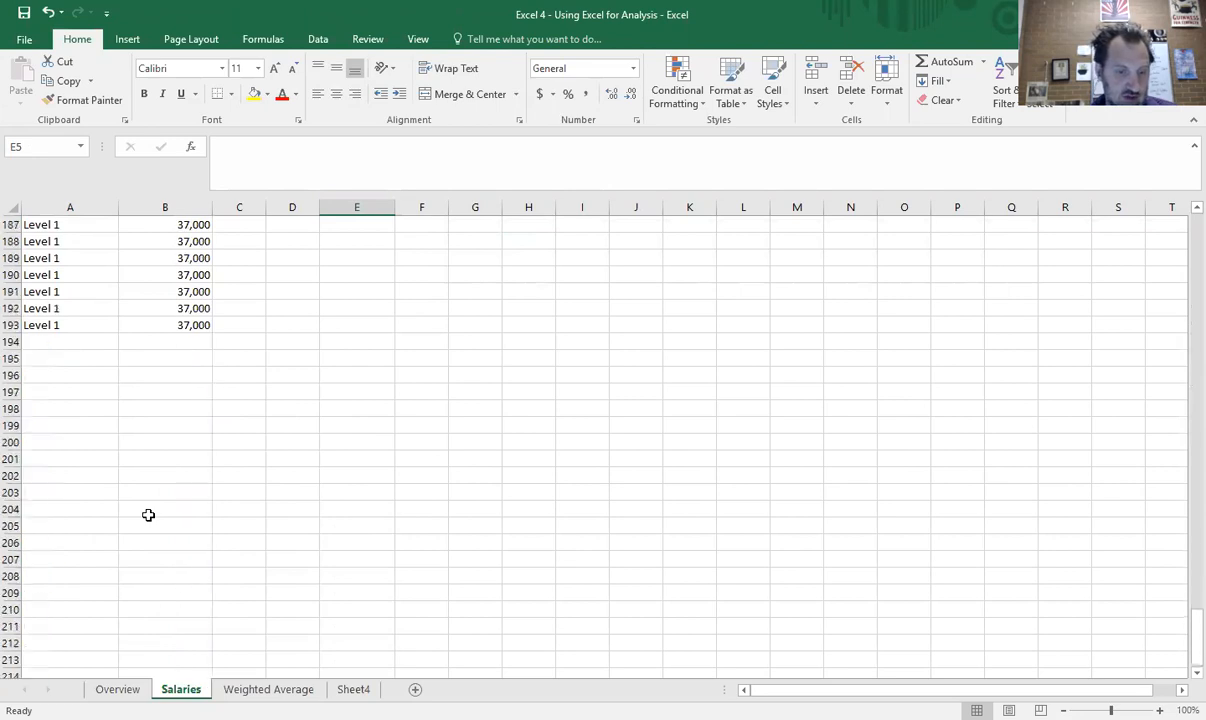
pyautogui.scroll(6, 148, 515)
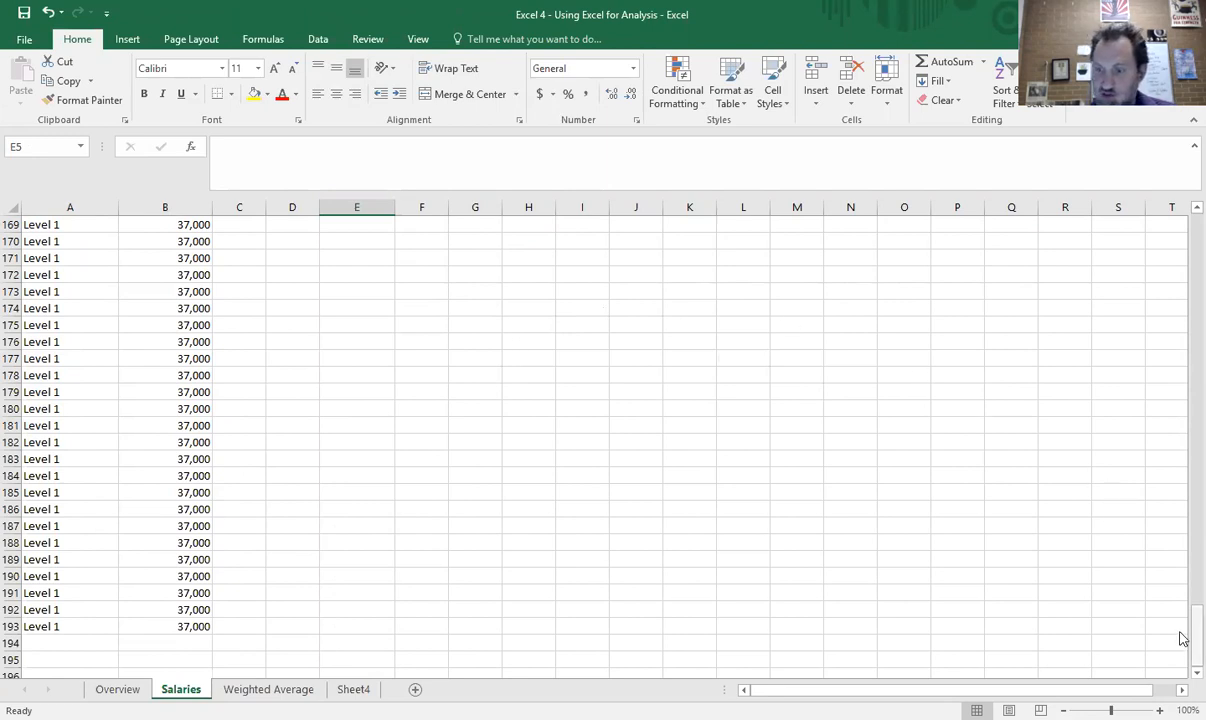
pyautogui.moveTo(1195, 636); pyautogui.dragTo(1175, 234)
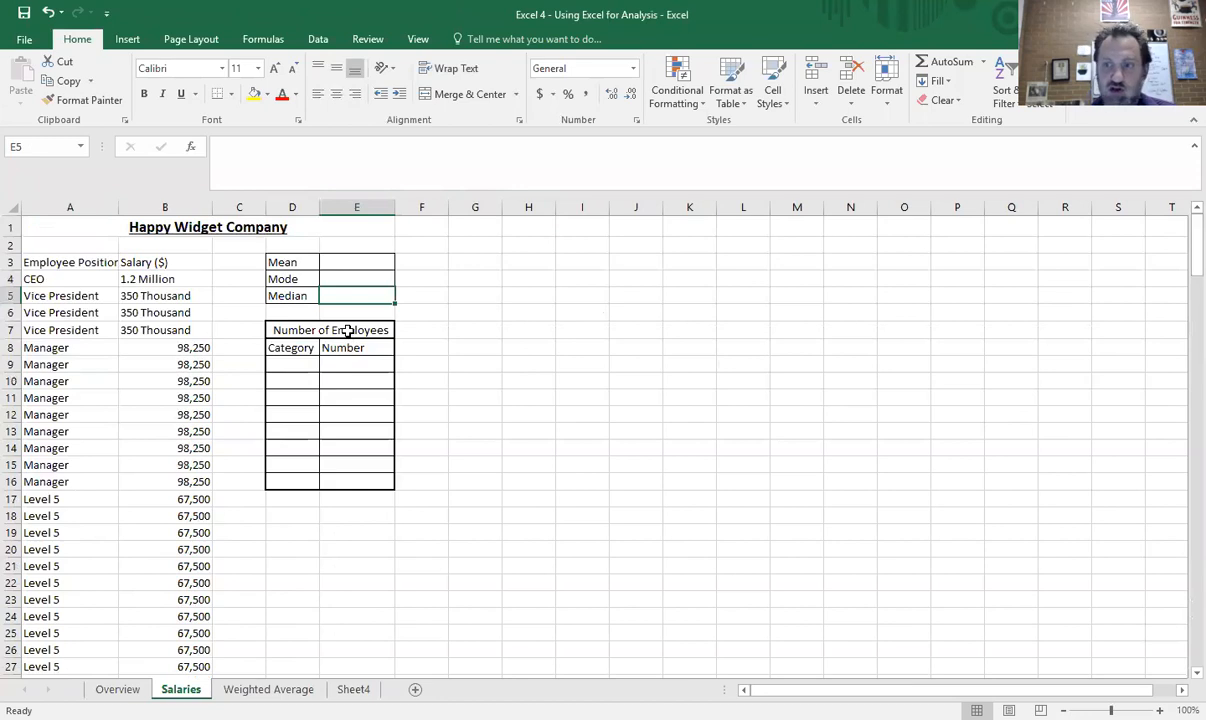
# Check how the CEO and Vice President salaries in B4:B7 are written.
pyautogui.click(167, 278)
pyautogui.click(178, 296)
pyautogui.click(180, 328)
pyautogui.click(187, 314)
pyautogui.click(182, 278)
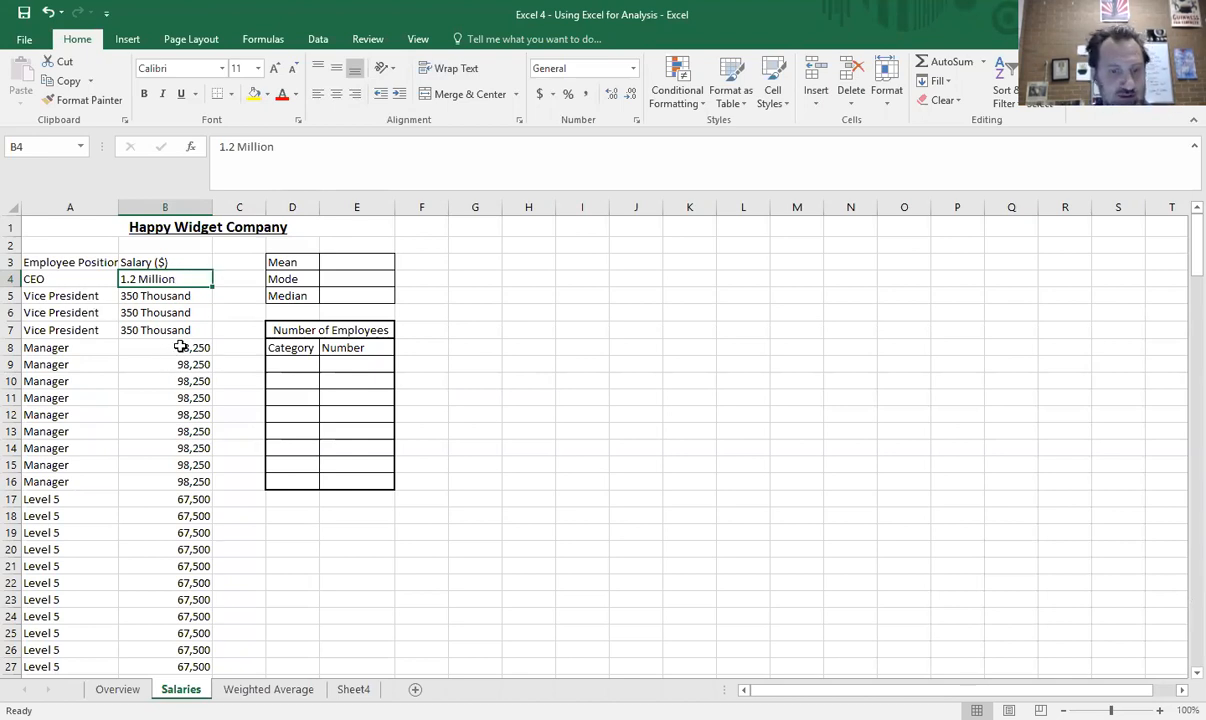
# Examine the empty Mean, Mode and Median cells and the Number of Employees table.
pyautogui.click(347, 262)
pyautogui.click(356, 278)
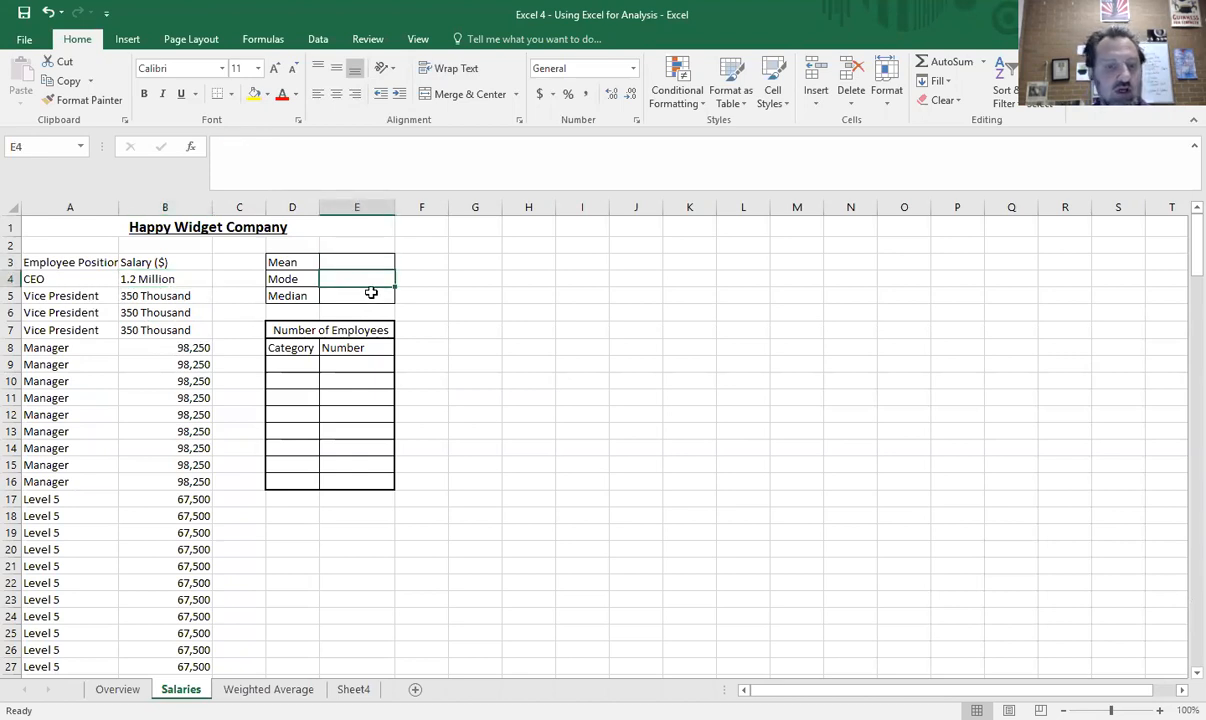
pyautogui.click(369, 297)
pyautogui.click(338, 352)
pyautogui.click(334, 364)
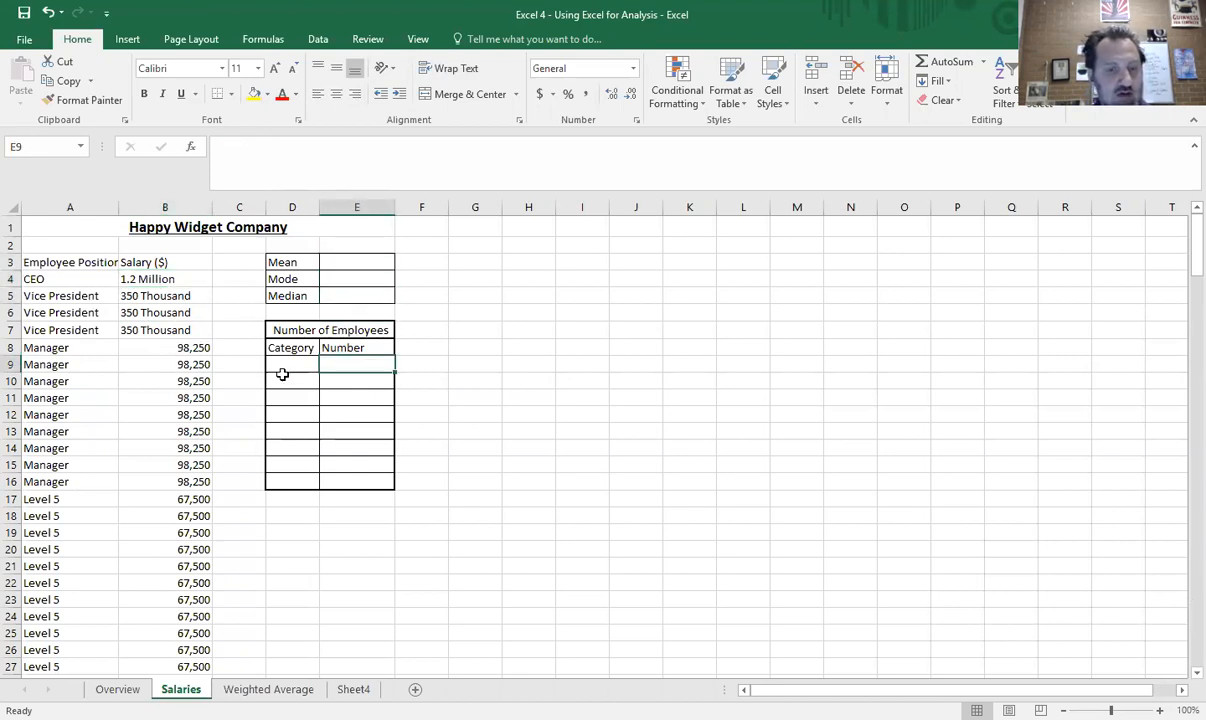
pyautogui.click(284, 378)
pyautogui.click(291, 360)
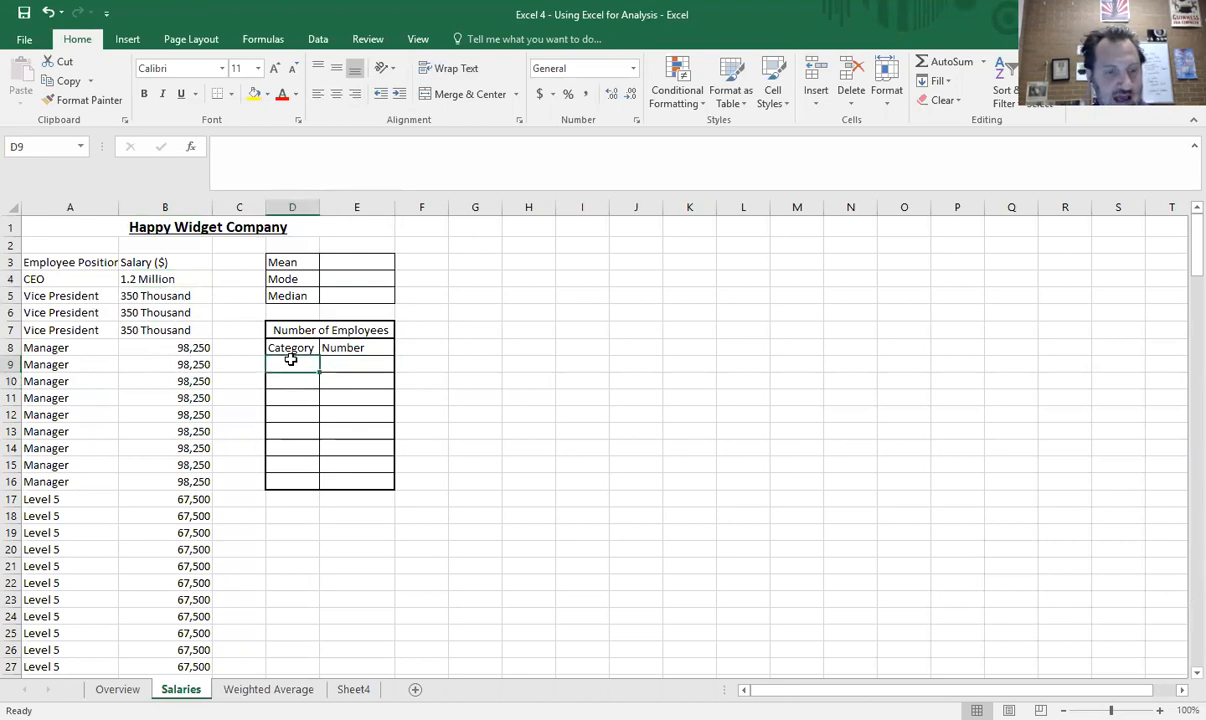
pyautogui.click(346, 364)
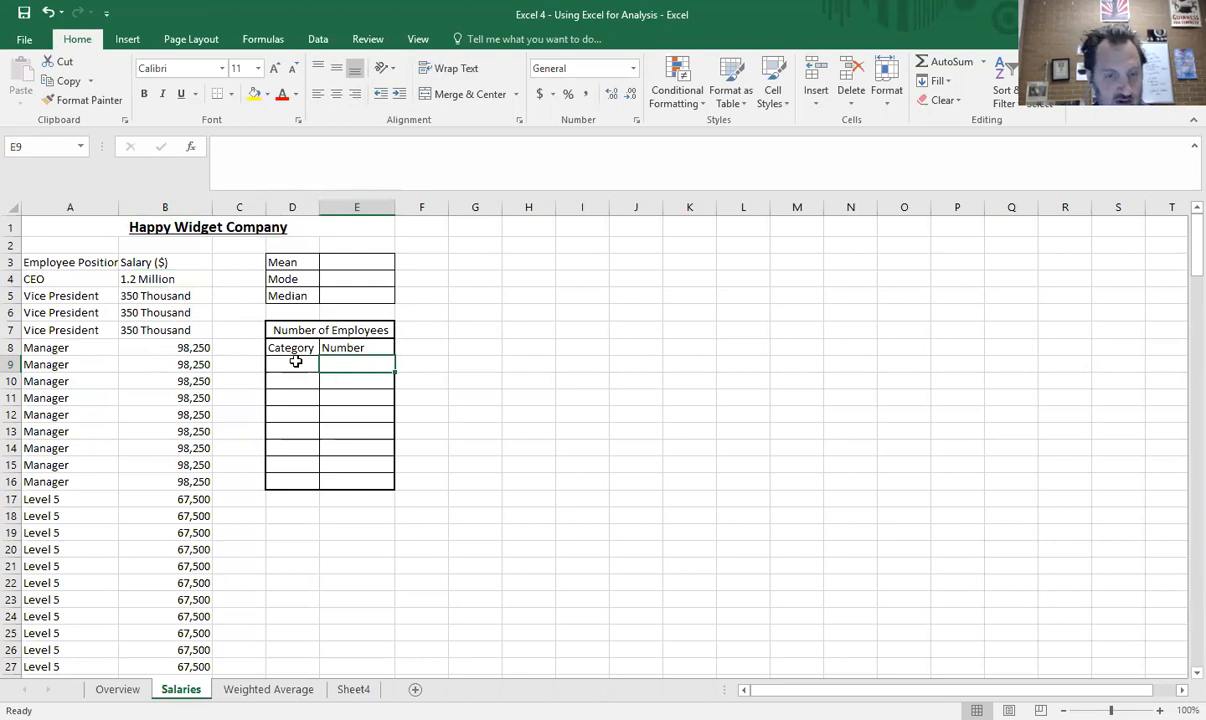
# Fill the first two rows of the Number of Employees table with CEO 1 and VP 3.
pyautogui.click(296, 361)
pyautogui.write('CEO')
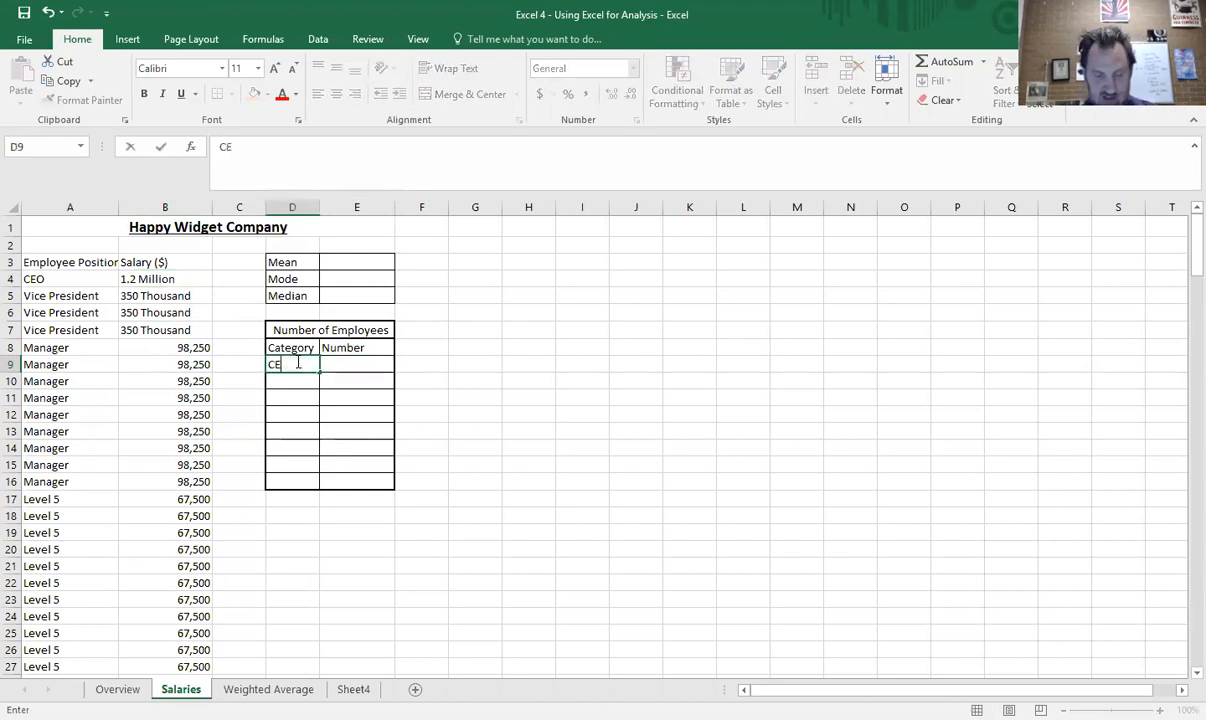
pyautogui.press('Tab')
pyautogui.write('1')
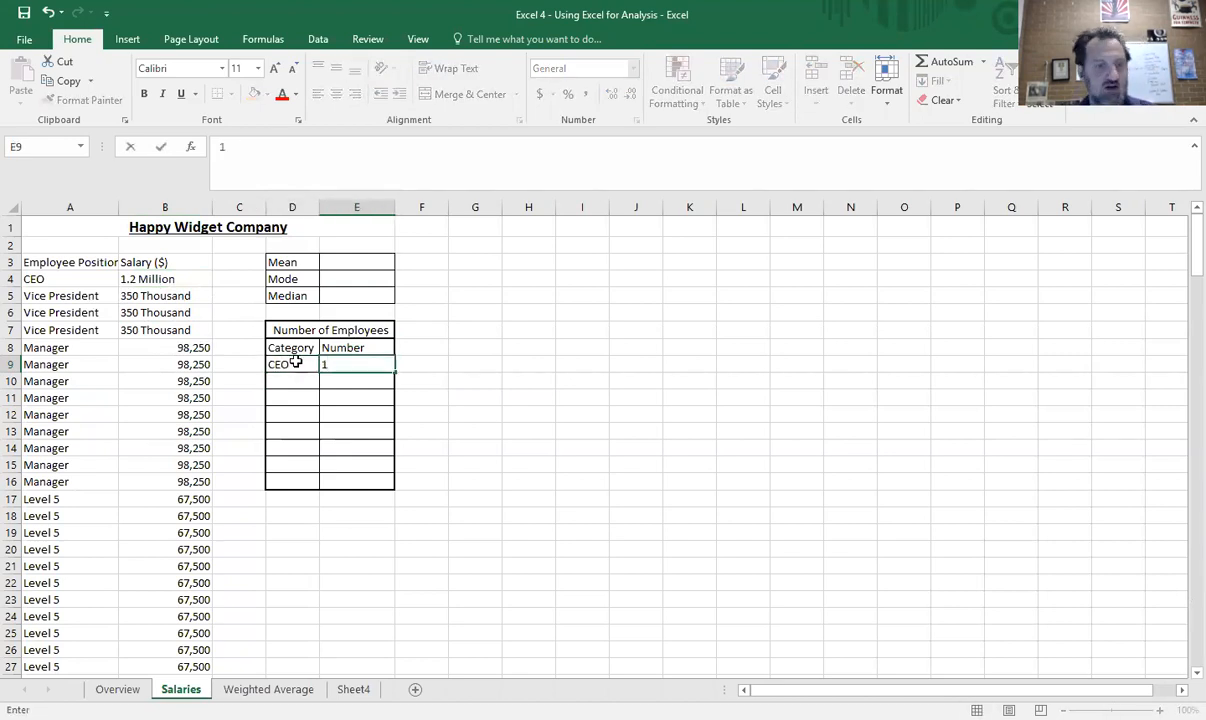
pyautogui.press('Return')
pyautogui.write('V')
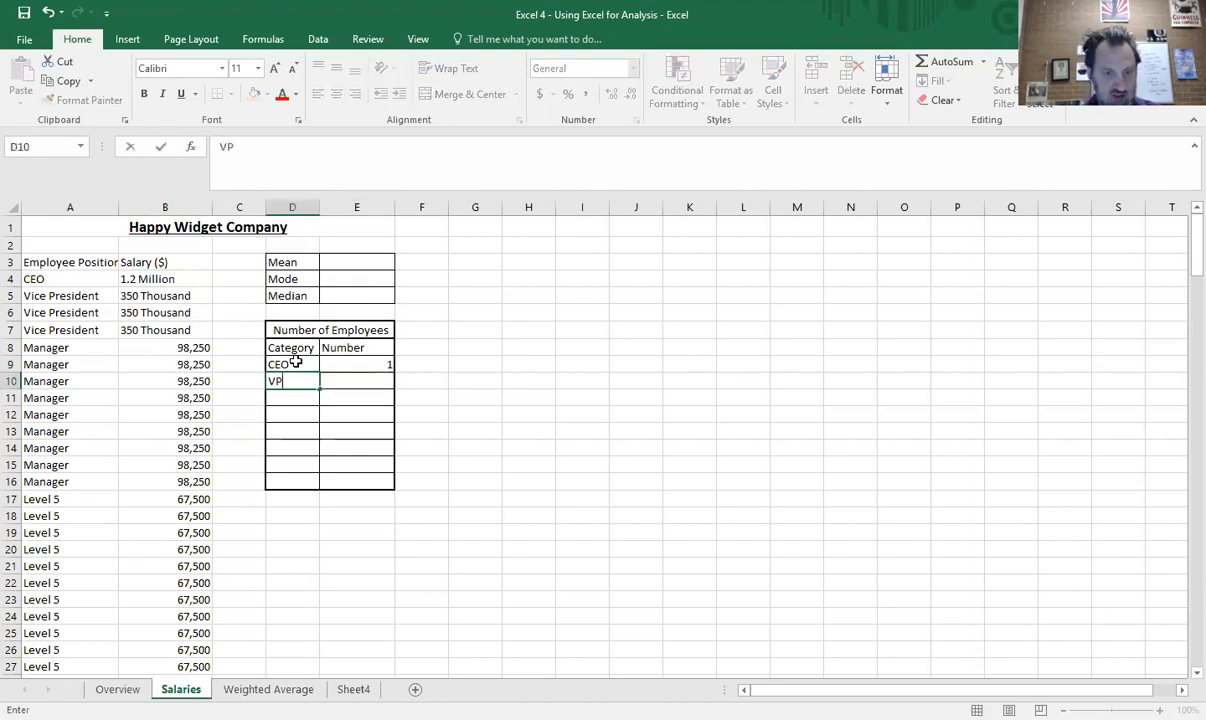
pyautogui.write('P')
pyautogui.press('Tab')
pyautogui.write('3')
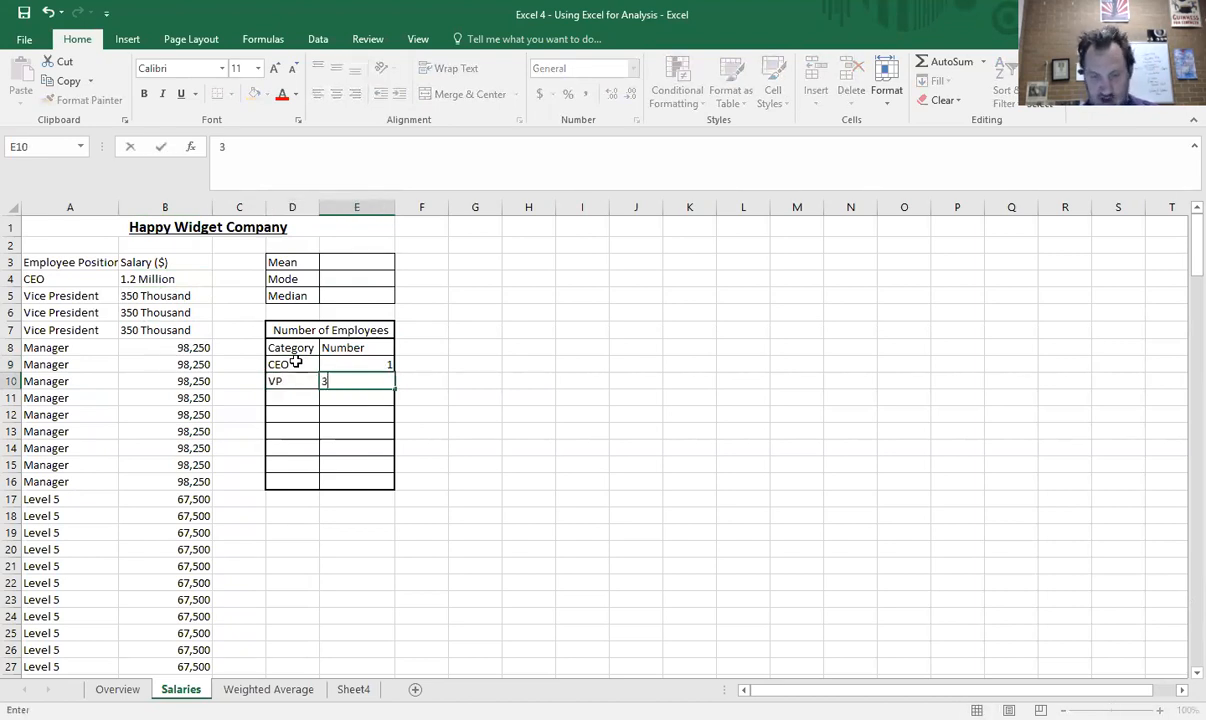
pyautogui.press('Return')
pyautogui.press('Left')
pyautogui.press('Right')
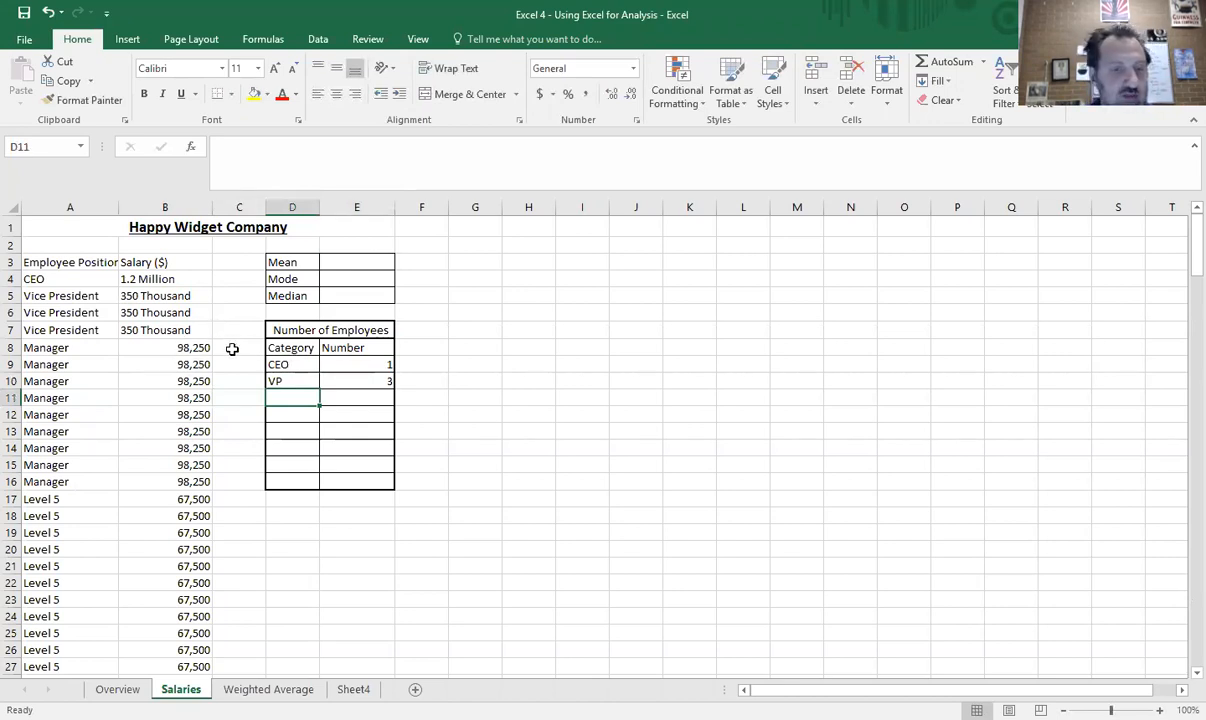
# Count the Manager rows in A8:A16 and B8:B16, and add Manager with 9 to the Number of Employees table.
pyautogui.click(78, 347)
pyautogui.moveTo(78, 347); pyautogui.dragTo(81, 485)
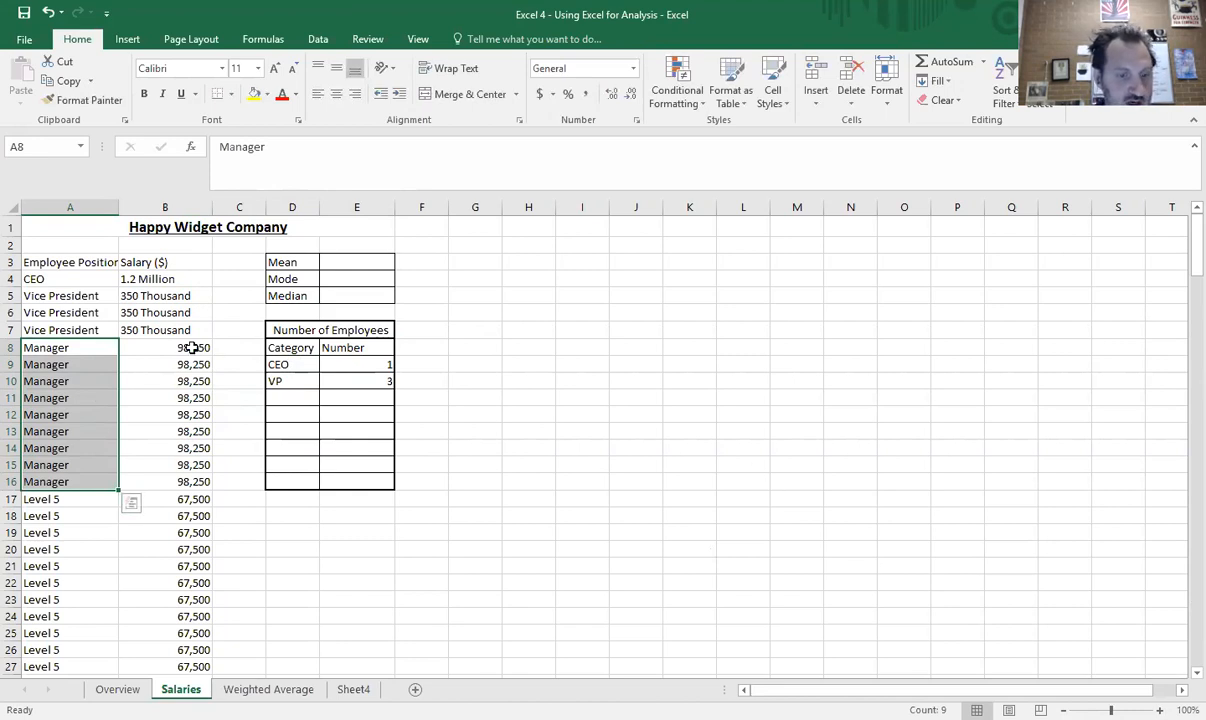
pyautogui.moveTo(192, 347); pyautogui.dragTo(200, 483)
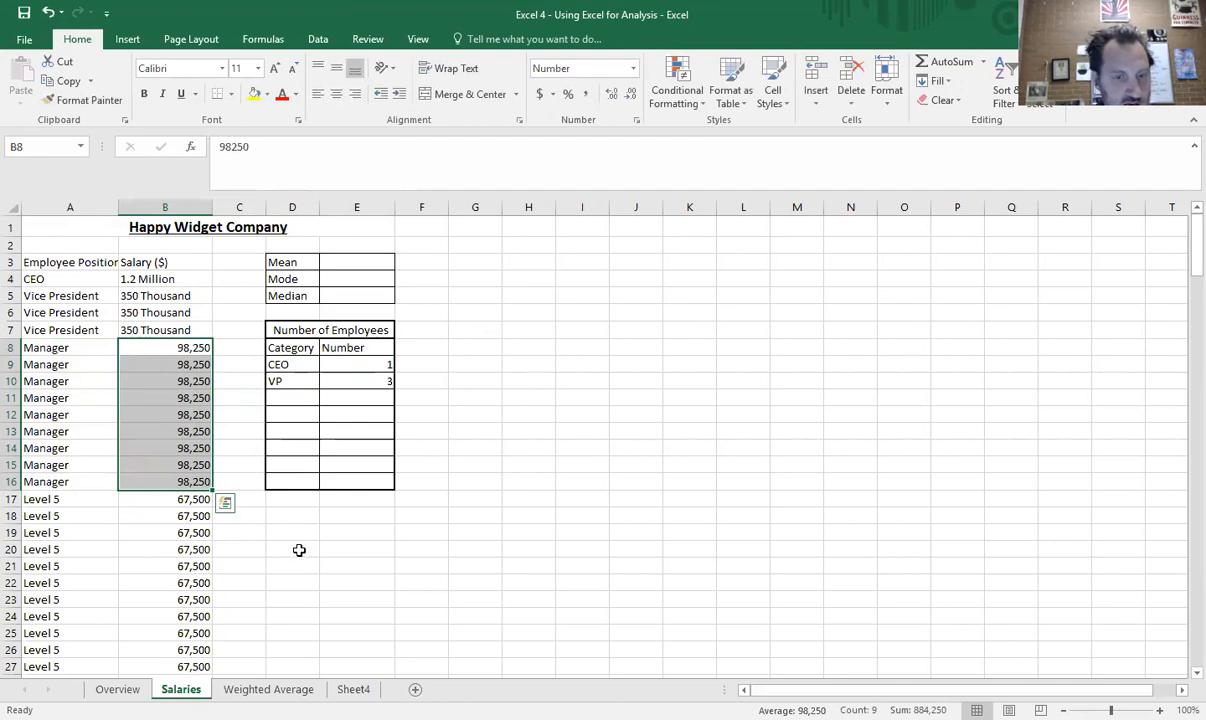
pyautogui.click(290, 399)
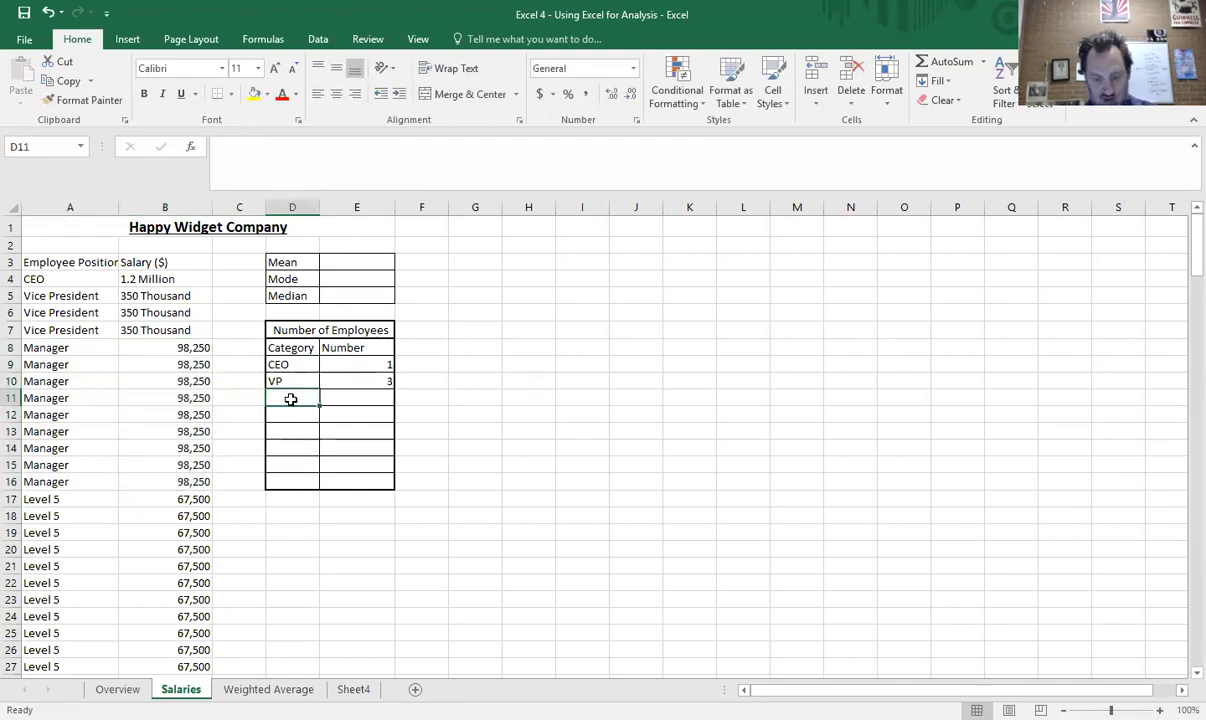
pyautogui.write('Manager')
pyautogui.press('Tab')
pyautogui.write('9')
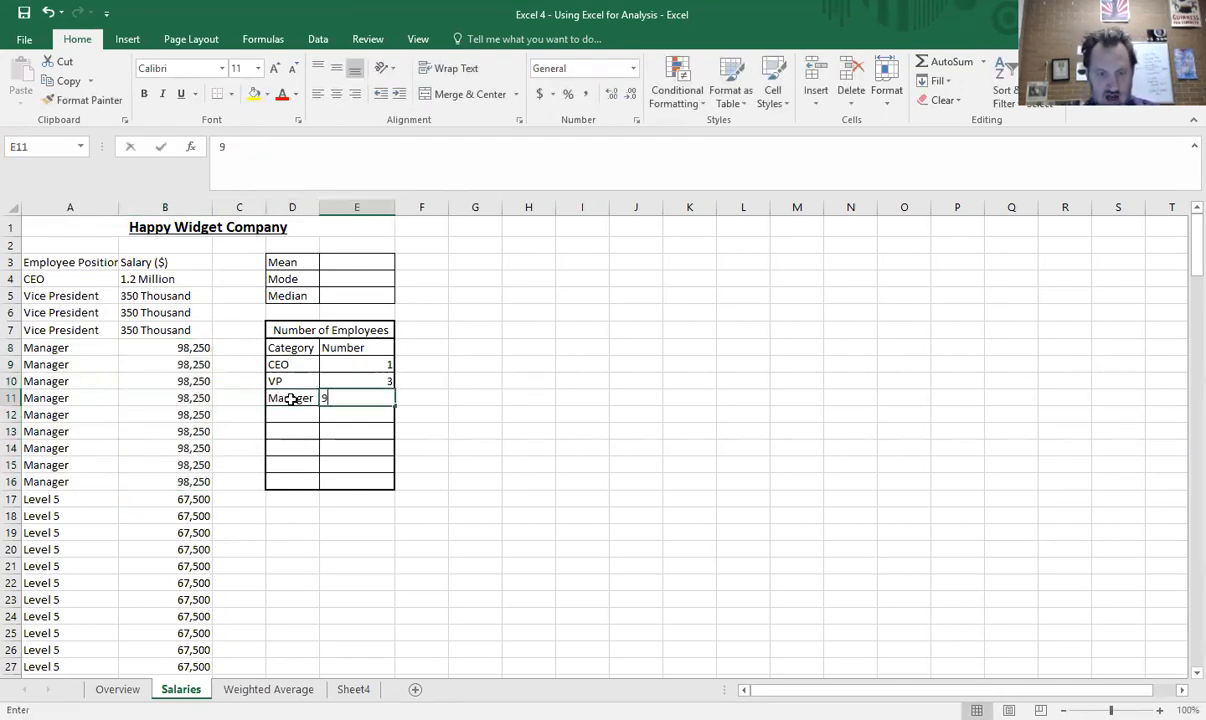
pyautogui.press('Return')
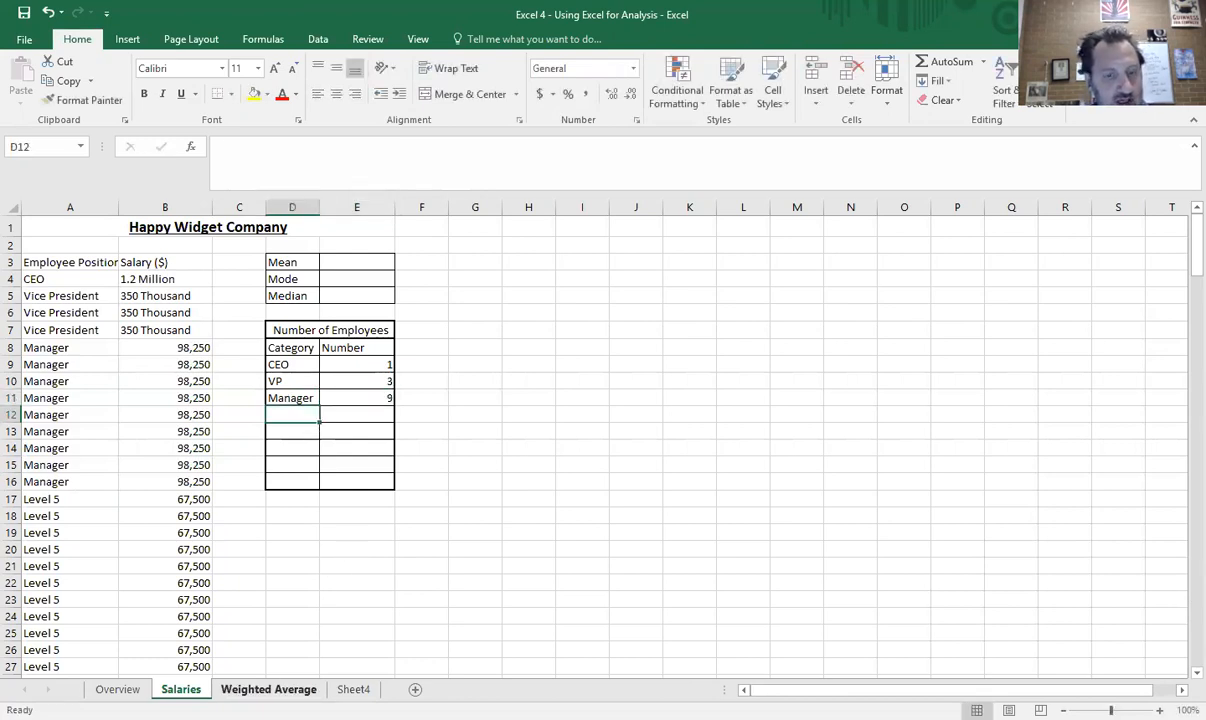
# Open the Weighted Average sheet and examine its empty Percent of Employees column.
pyautogui.click(268, 689)
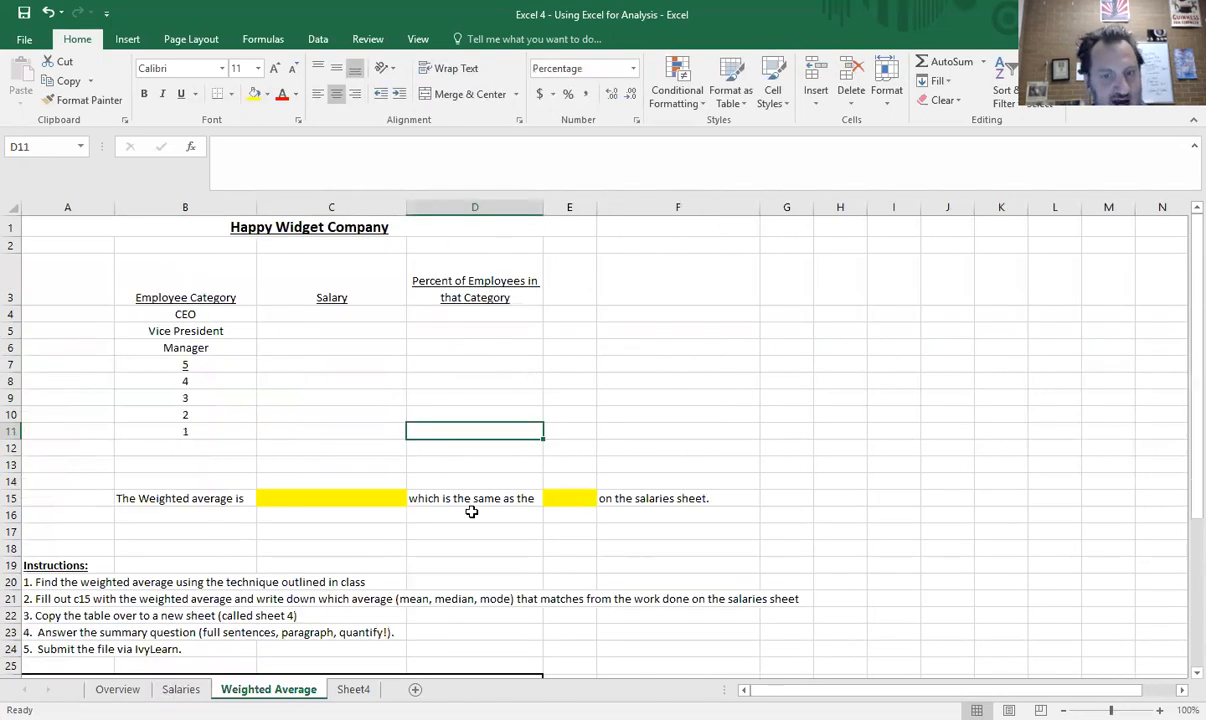
pyautogui.click(483, 361)
pyautogui.click(487, 334)
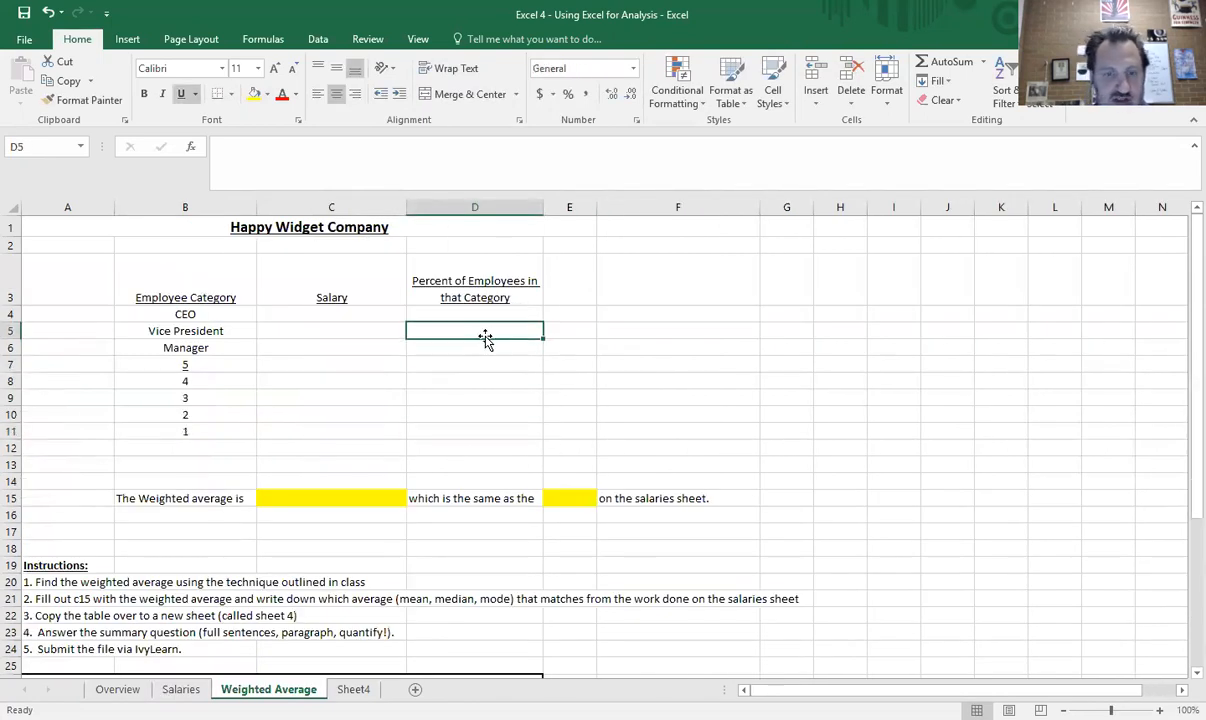
pyautogui.click(462, 378)
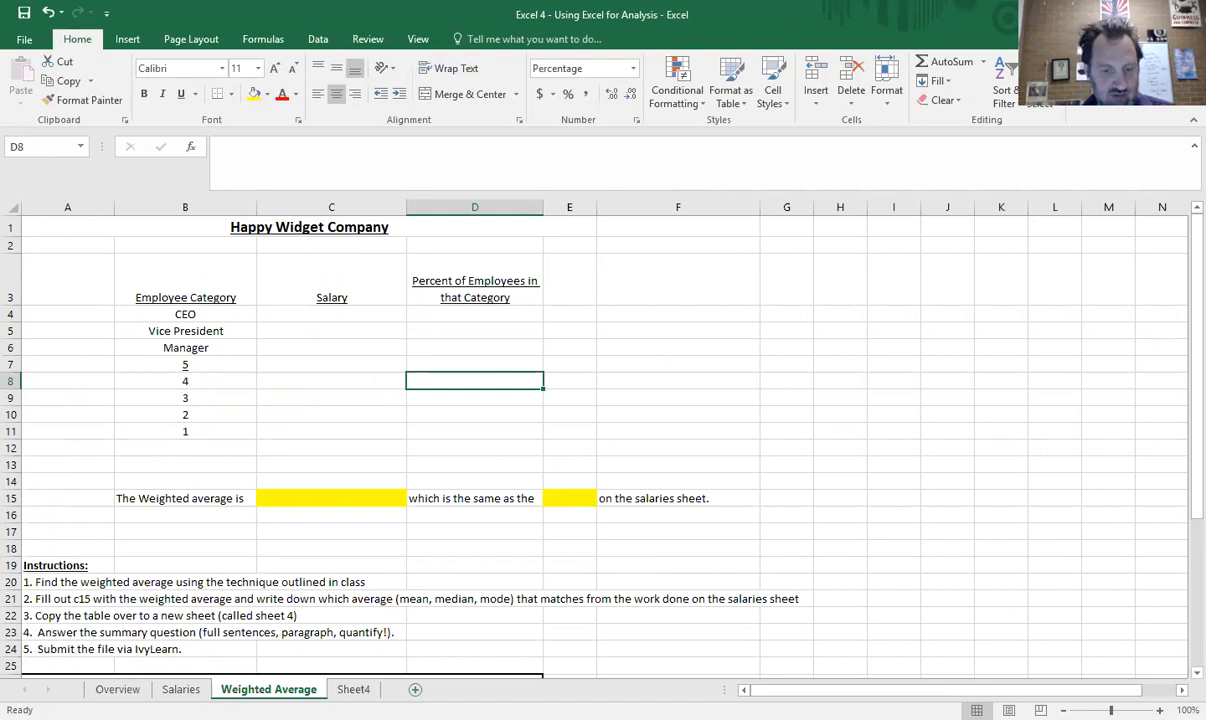
# Add two blank worksheets after the Weighted Average sheet and open the first one.
pyautogui.click(415, 689)
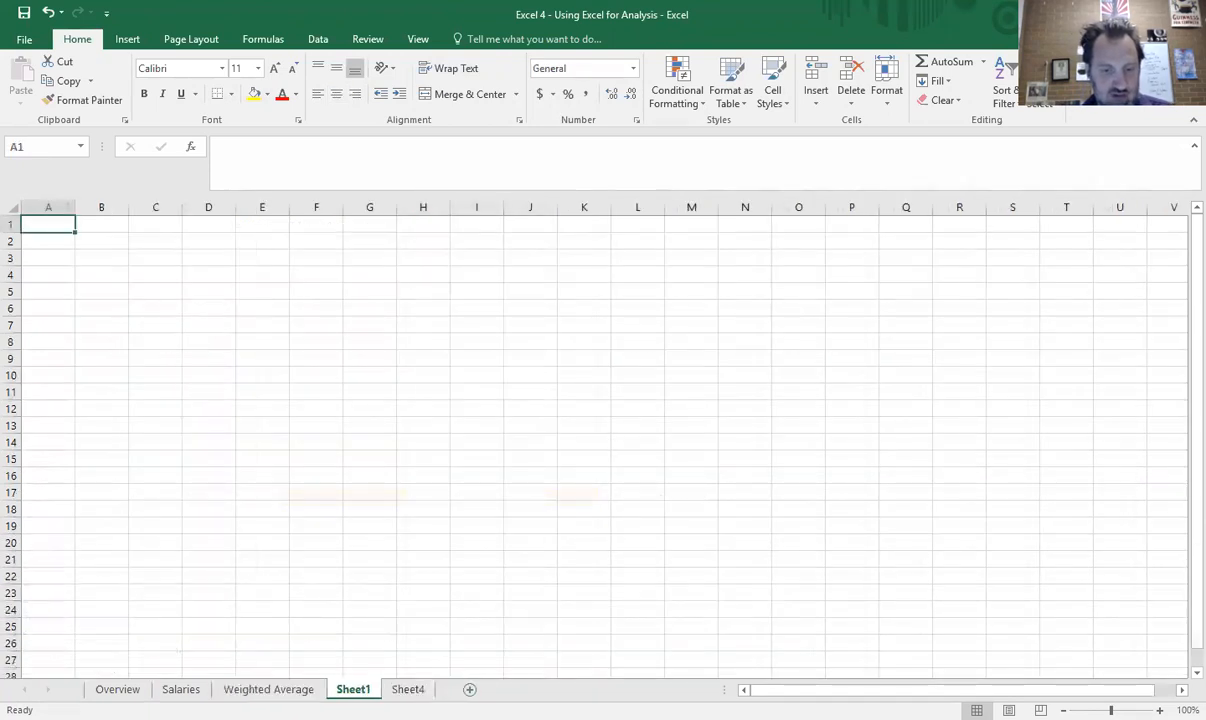
pyautogui.click(469, 689)
pyautogui.click(353, 689)
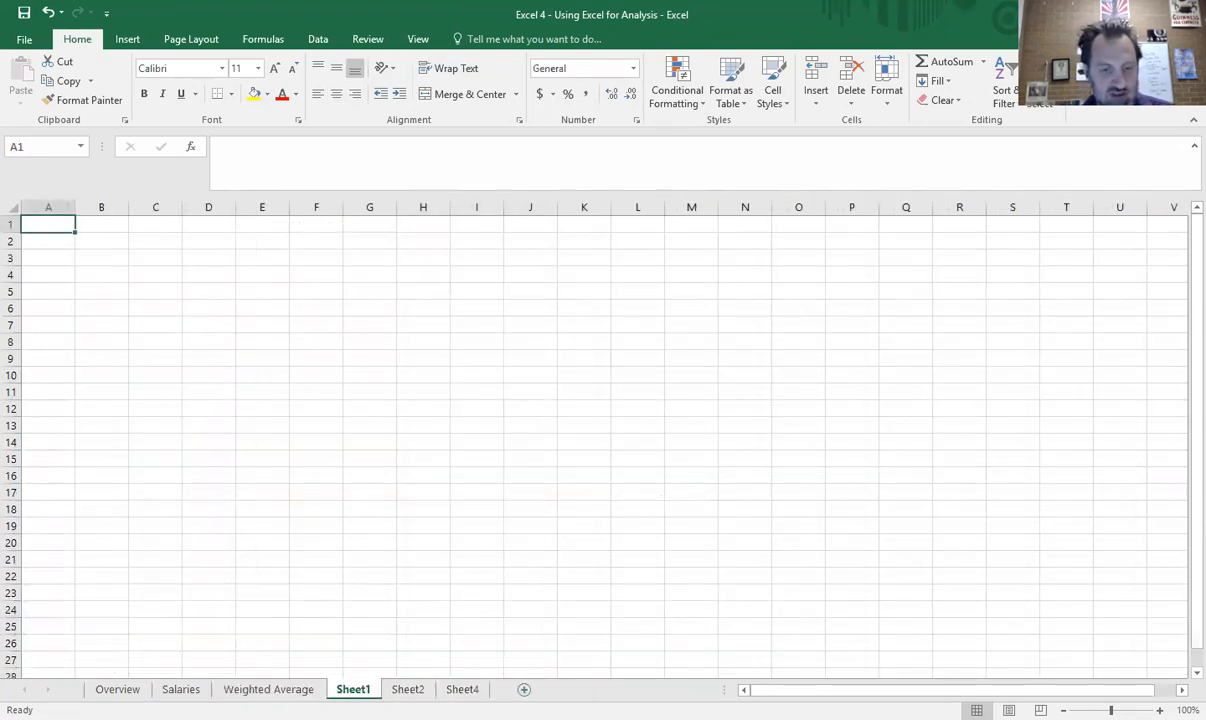
# Enter an example company heading in A3 with the labels Level 1, Level 2, Level 3 and Level 4 in A4:A7.
pyautogui.click(51, 257)
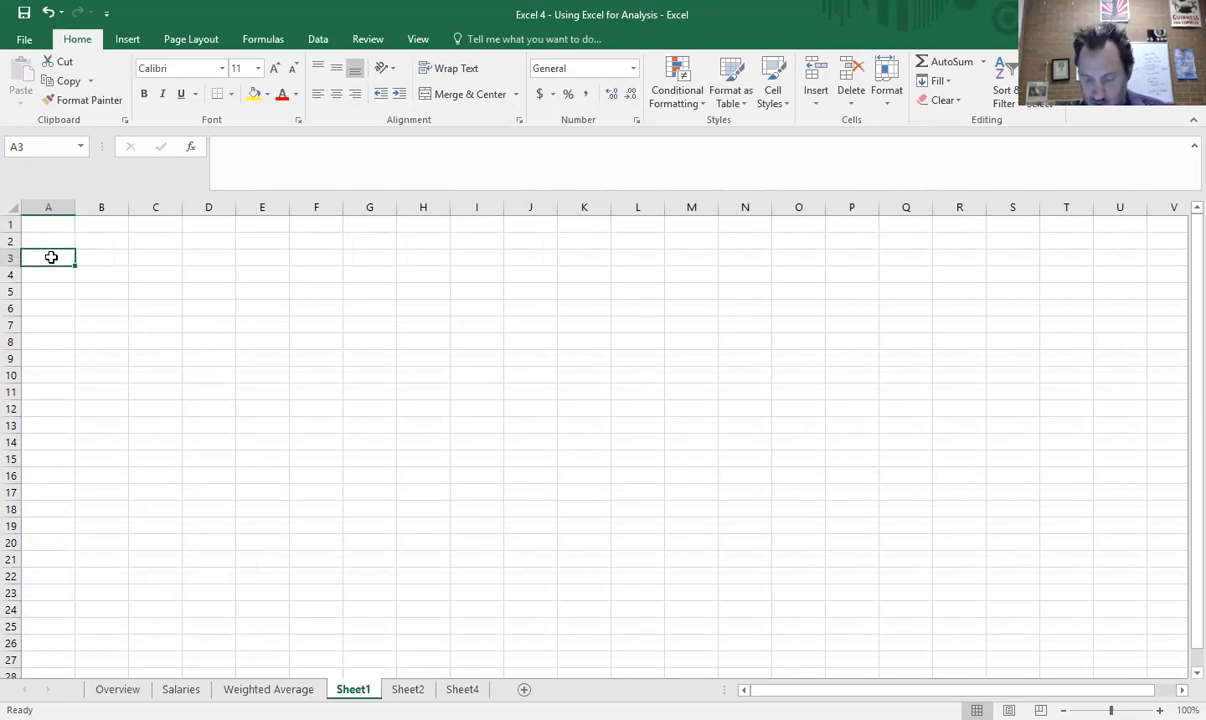
pyautogui.write("Ben's Company")
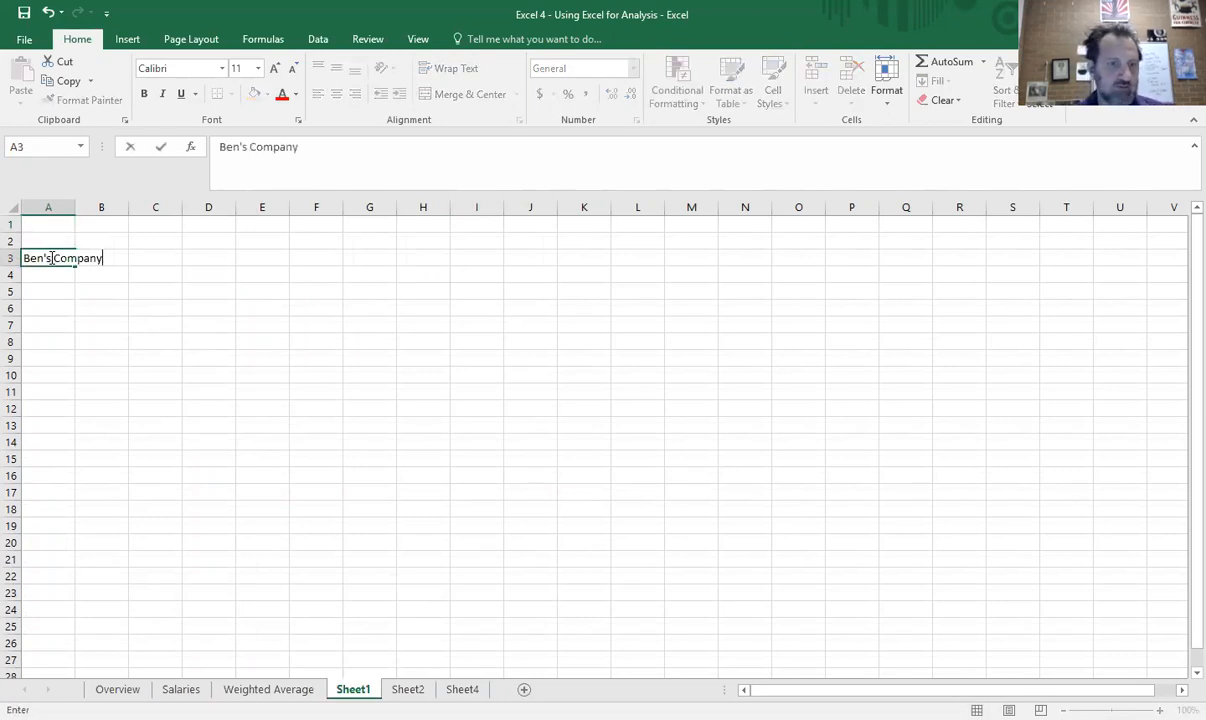
pyautogui.press('Return')
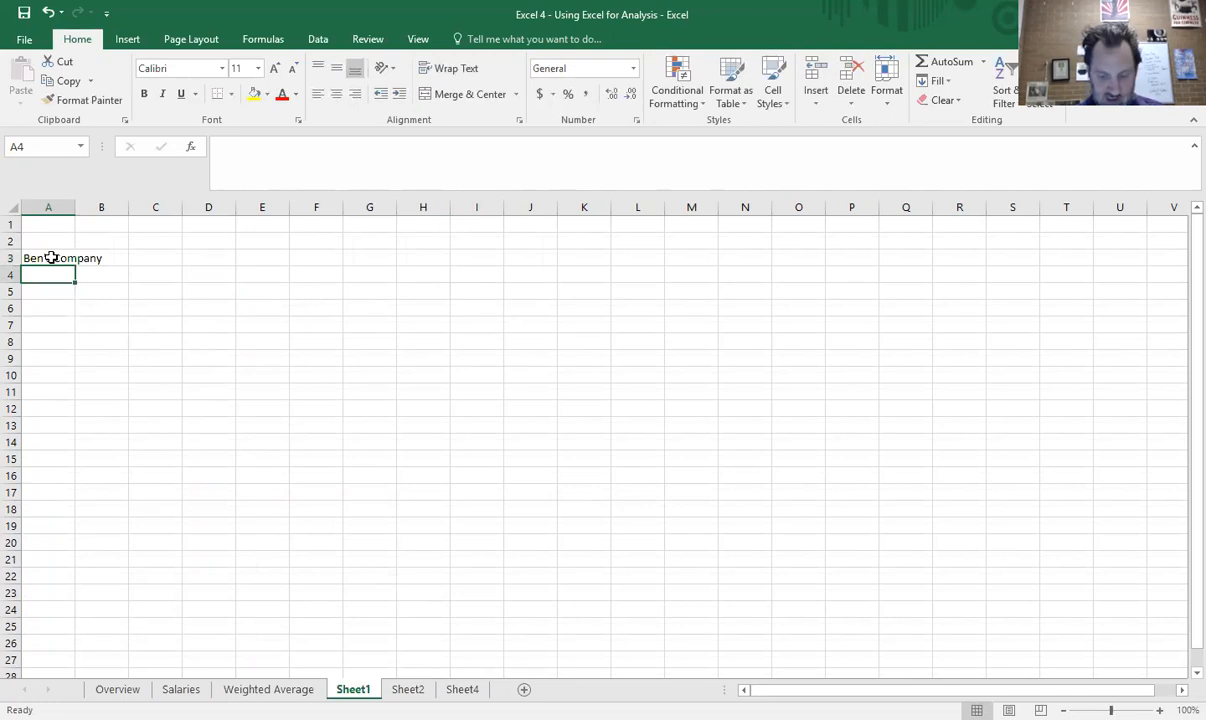
pyautogui.write('Level 1')
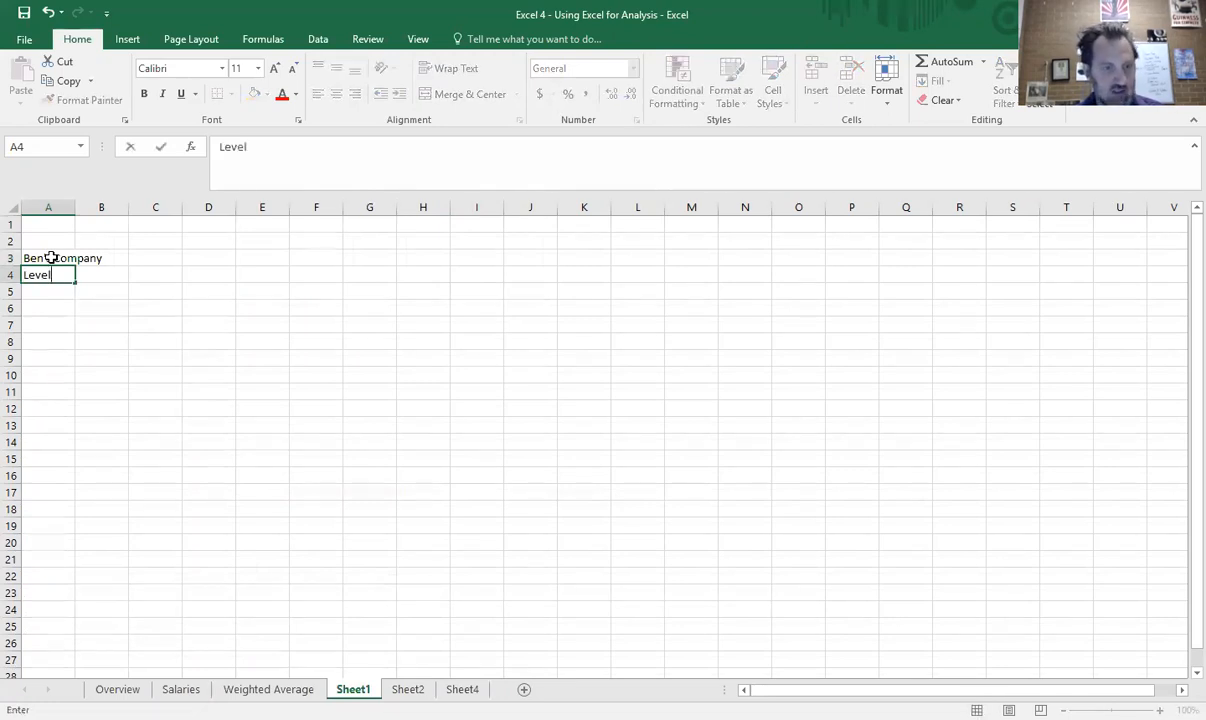
pyautogui.press('Return')
pyautogui.write('Level 2')
pyautogui.press('Return')
pyautogui.write('Level 3')
pyautogui.press('Return')
pyautogui.write('Level 4')
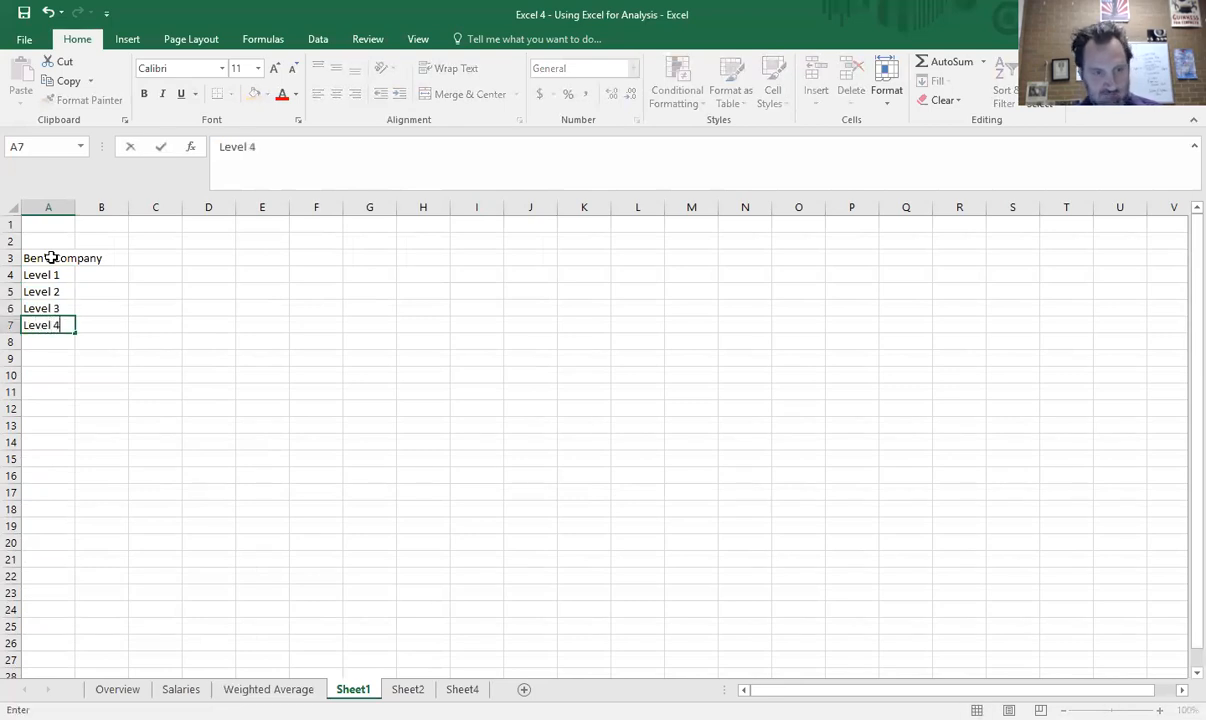
pyautogui.press('Return')
# Enter the employee numbers 32, 45, 67 and 89 for Levels 1 to 4 in B4:B7.
pyautogui.press('Right')
pyautogui.press('Up')
pyautogui.press('Up')
pyautogui.press('Up')
pyautogui.press('Up')
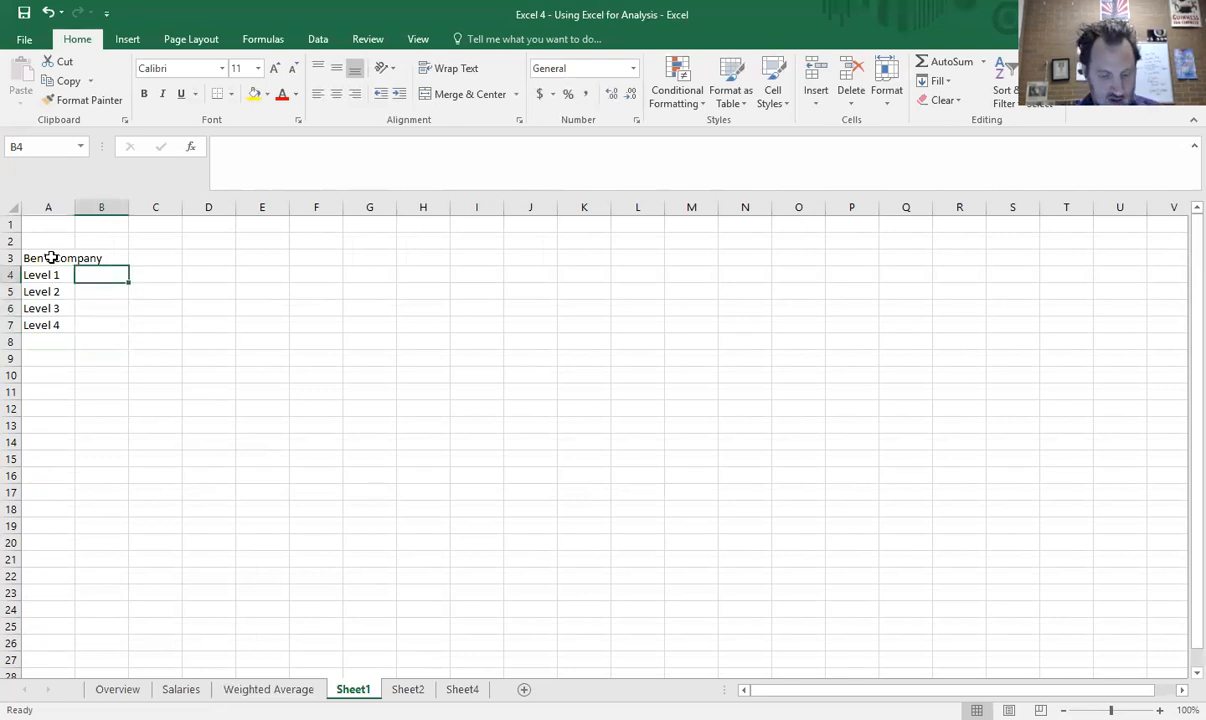
pyautogui.write('32')
pyautogui.press('Return')
pyautogui.write('45')
pyautogui.press('Return')
pyautogui.write('67')
pyautogui.press('Return')
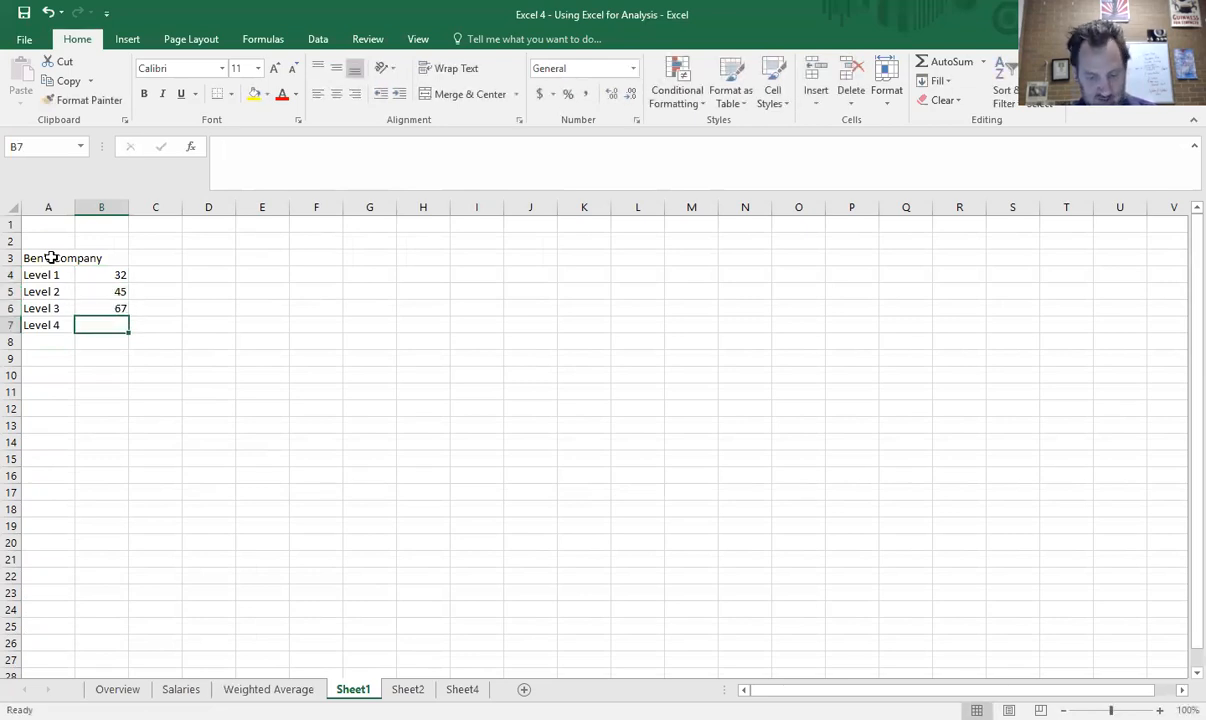
pyautogui.write('89')
pyautogui.press('Tab')
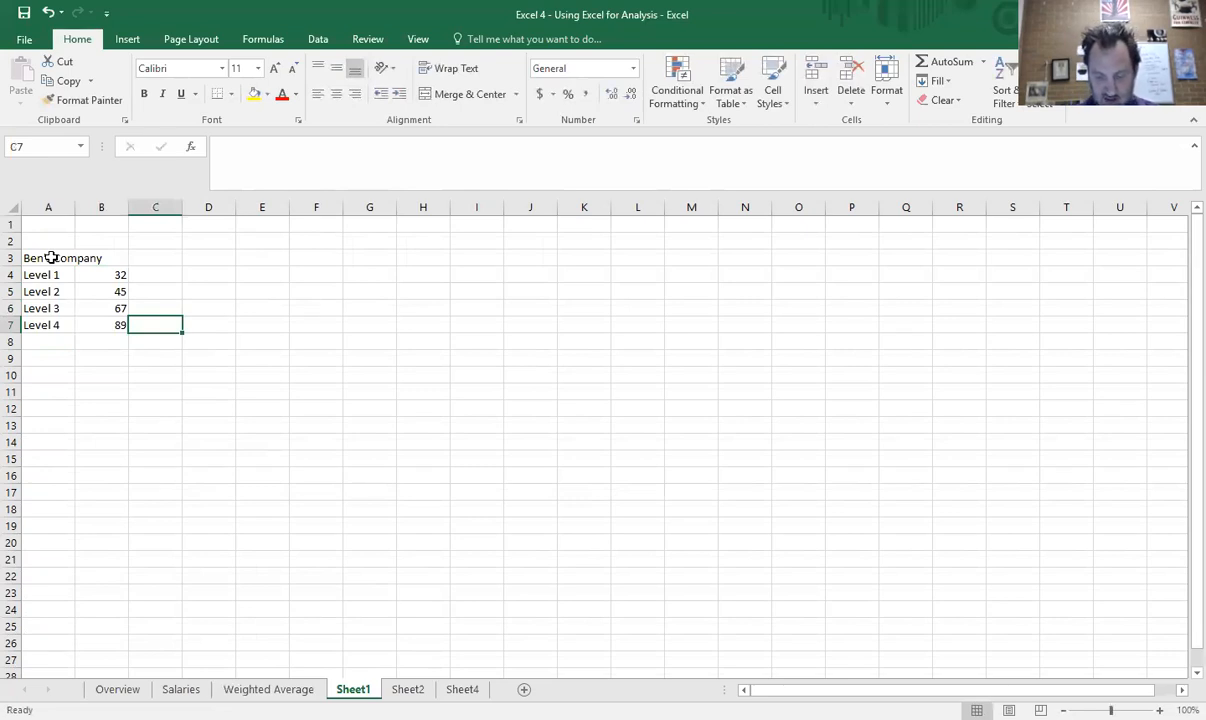
# Enter the salaries 112000, 89000, 45000 and 34000 for Levels 1 to 4 in C4:C7.
pyautogui.write('34000')
pyautogui.press('Up')
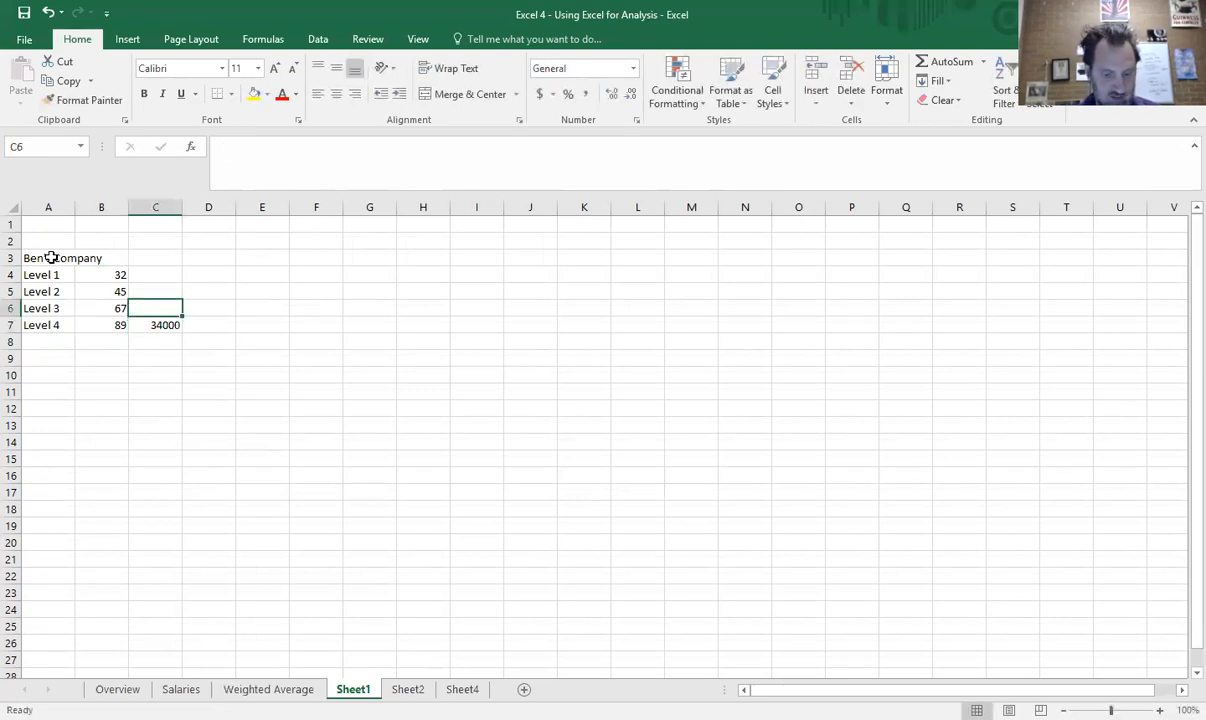
pyautogui.write('45000')
pyautogui.press('Up')
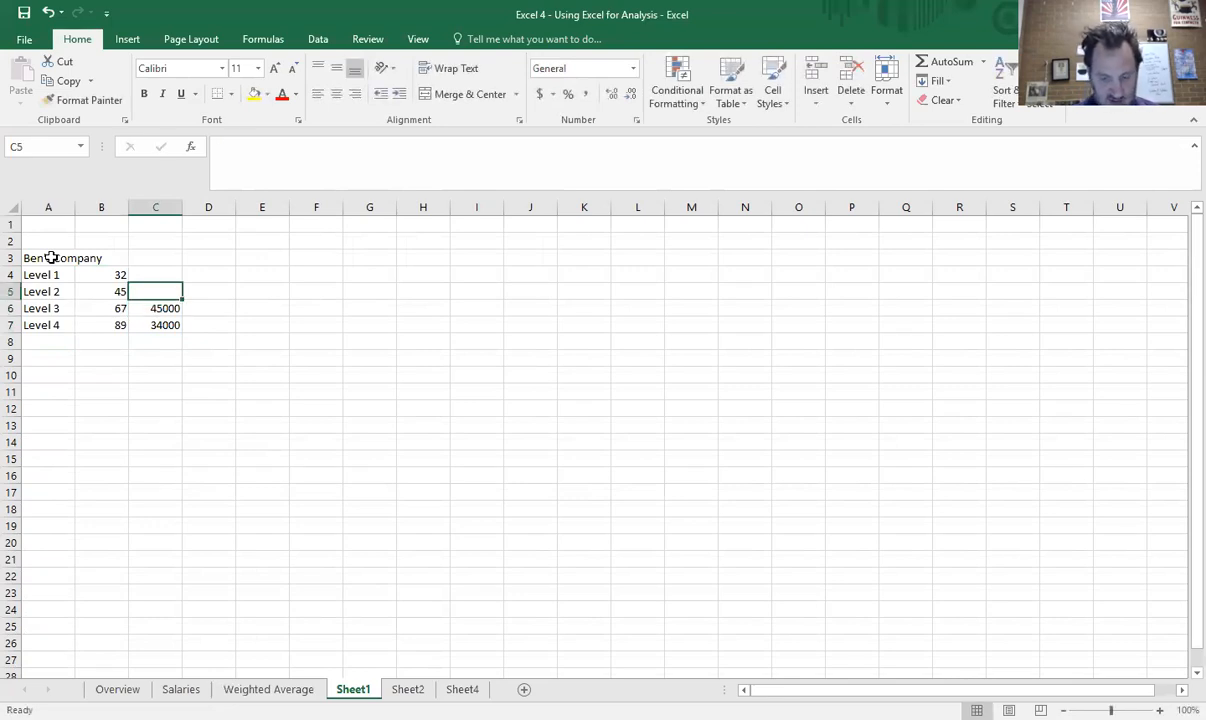
pyautogui.write('89000')
pyautogui.press('Up')
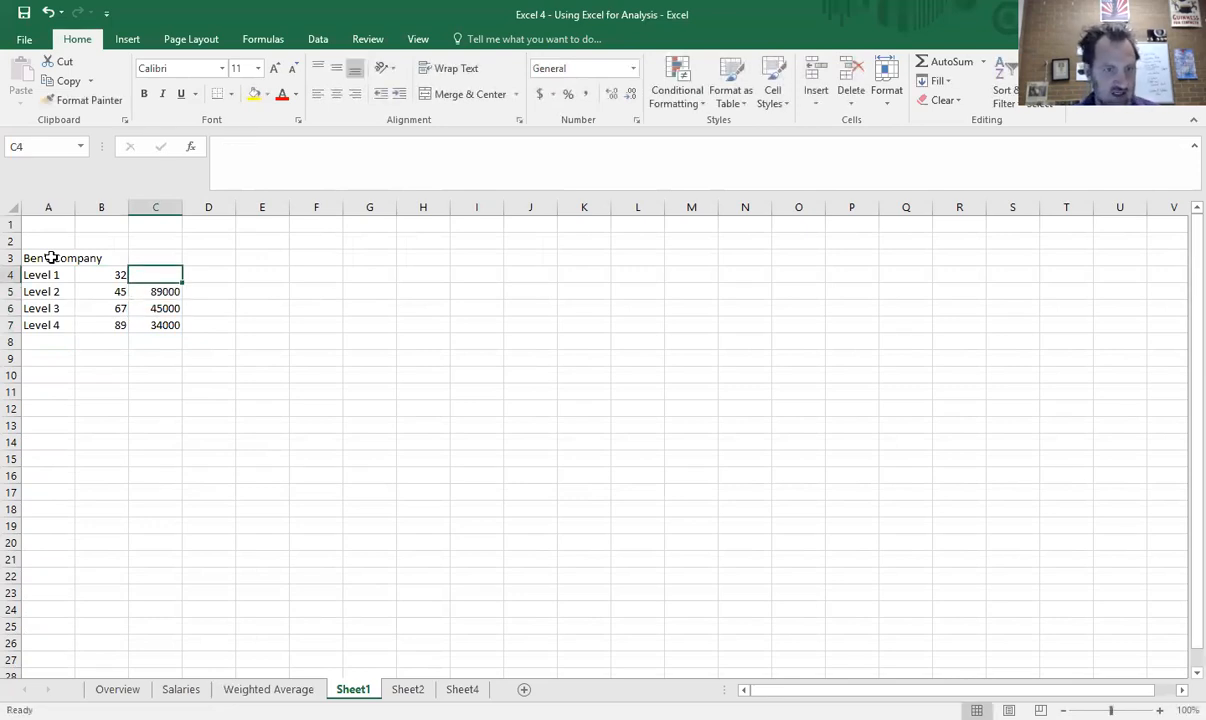
pyautogui.write('112000')
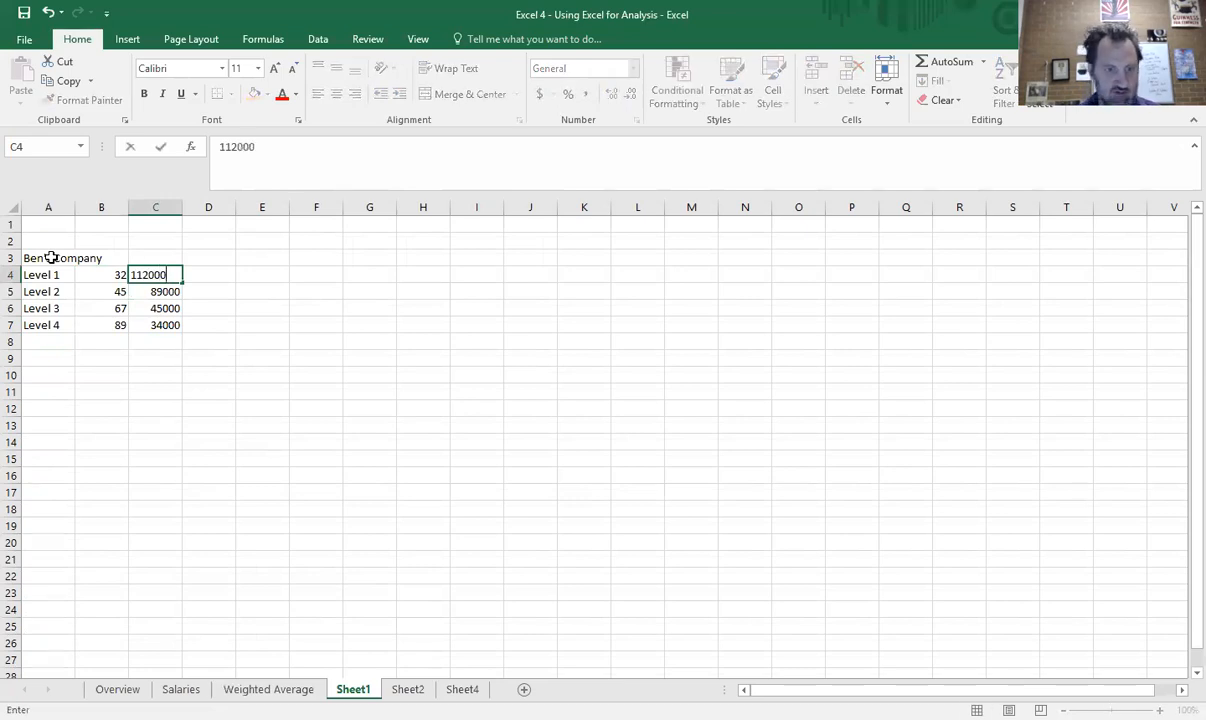
pyautogui.press('Return')
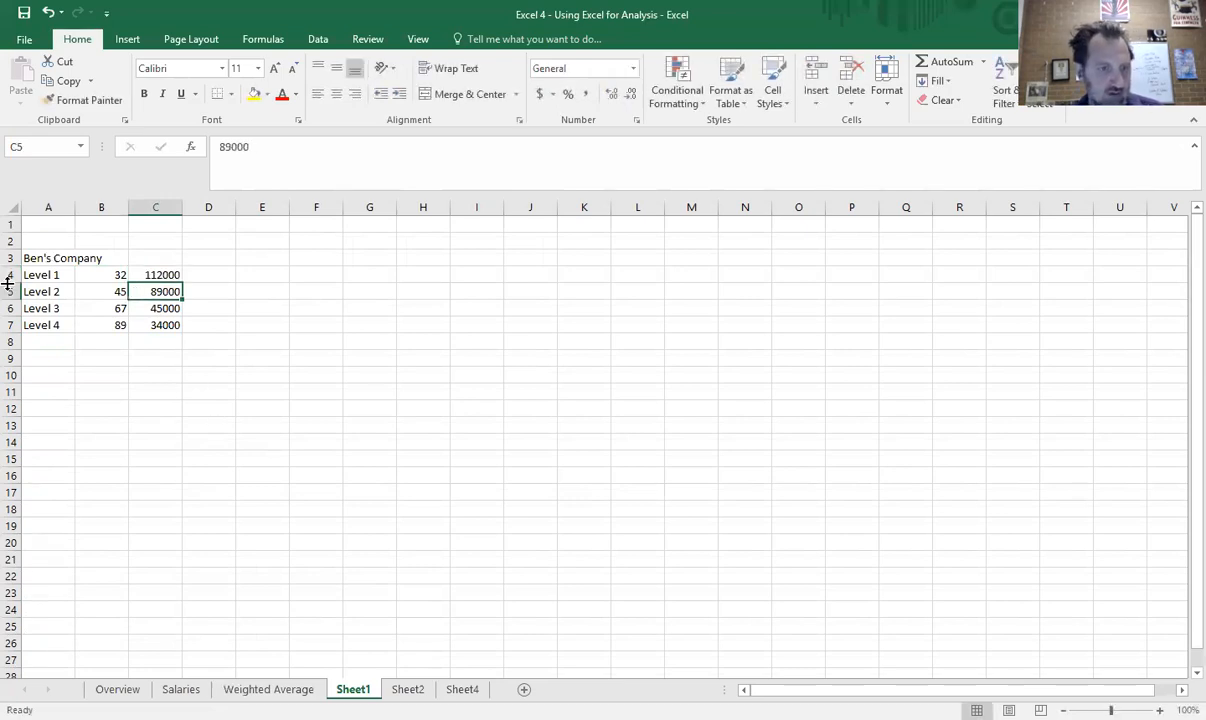
# Insert a row above Level 1 with the headings How many in B4 and Salary in C4, and autofit column B.
pyautogui.click(12, 274)
pyautogui.rightClick(11, 275)
pyautogui.click(70, 401)
pyautogui.click(115, 277)
pyautogui.write('How many')
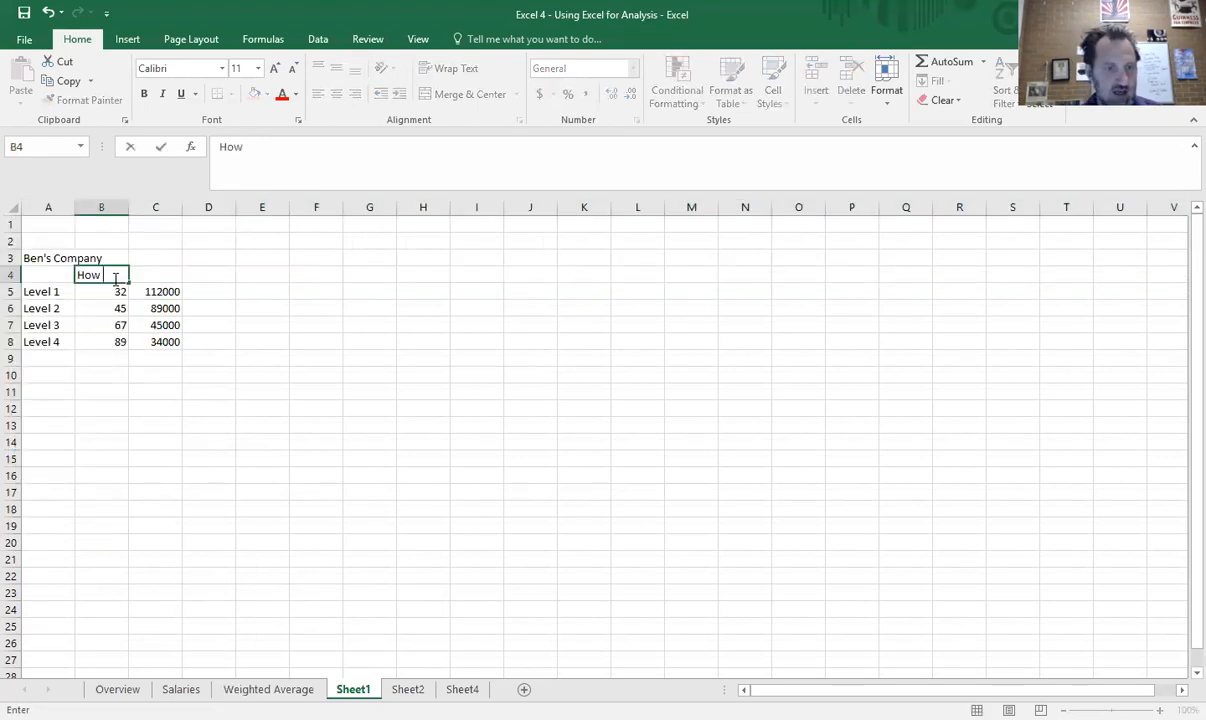
pyautogui.press('Tab')
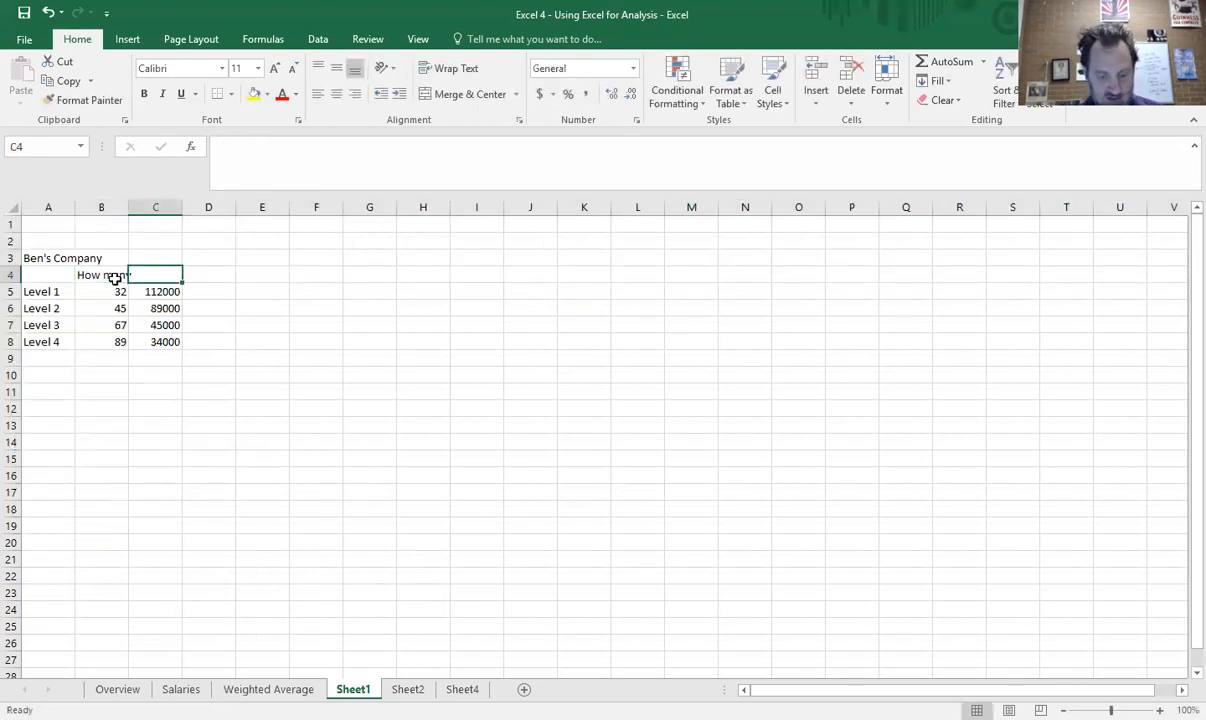
pyautogui.write('Salary')
pyautogui.press('Return')
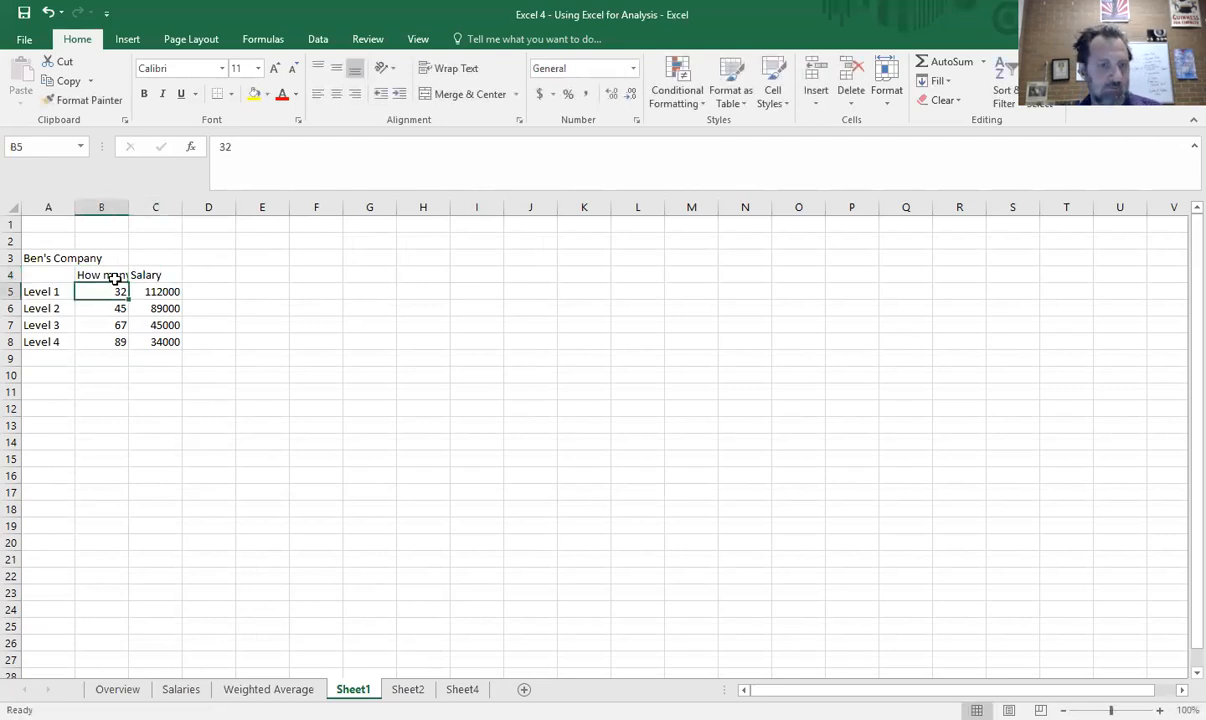
pyautogui.doubleClick(128, 205)
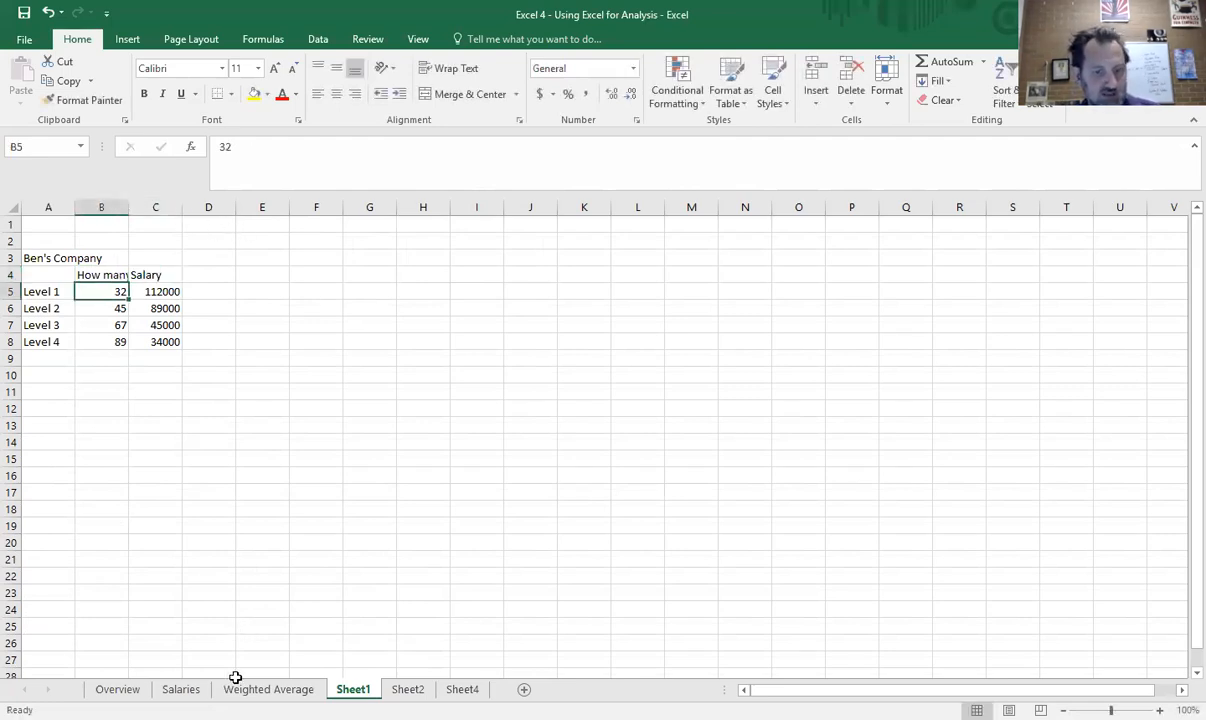
# Compare the example company's count and salary columns with the tables on the Salaries and Weighted Average sheets.
pyautogui.click(268, 689)
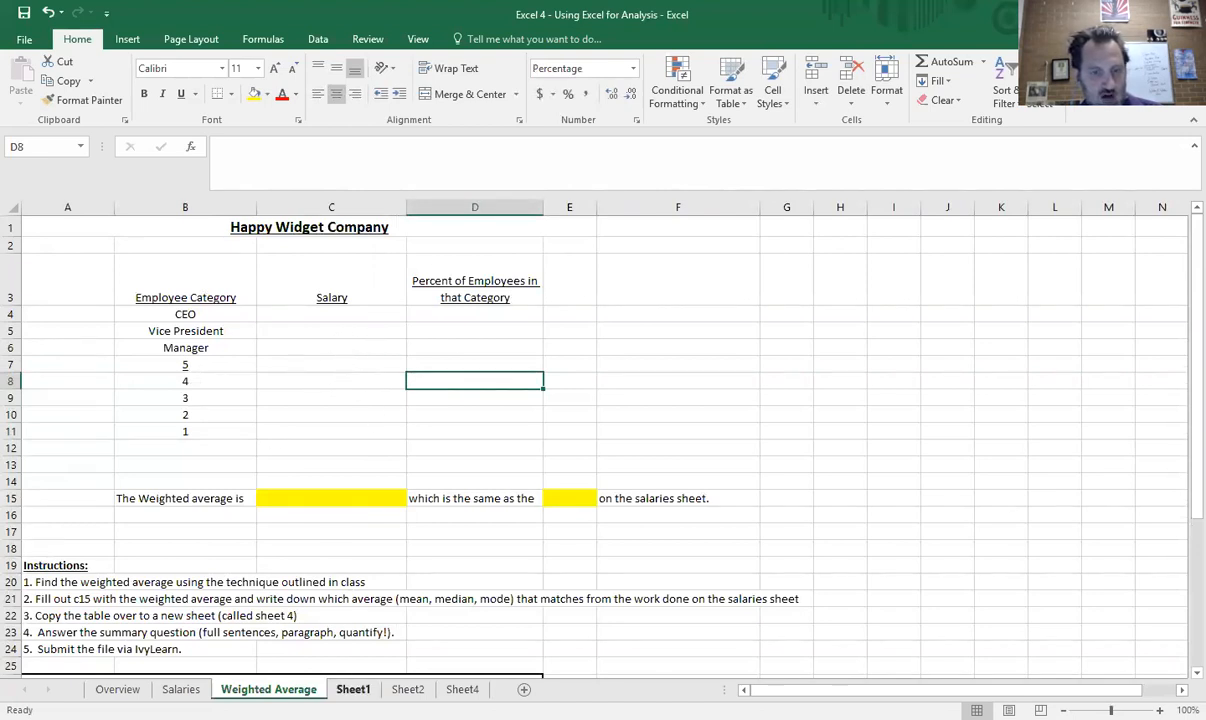
pyautogui.click(353, 689)
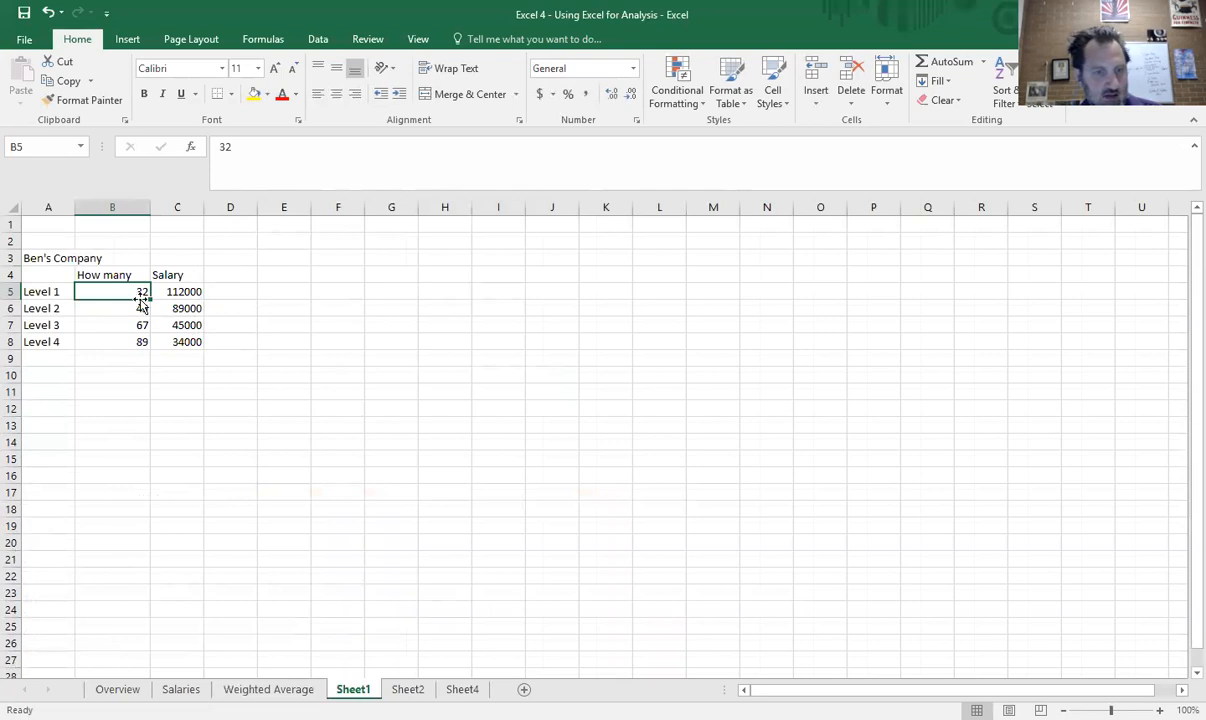
pyautogui.moveTo(47, 264); pyautogui.dragTo(107, 340)
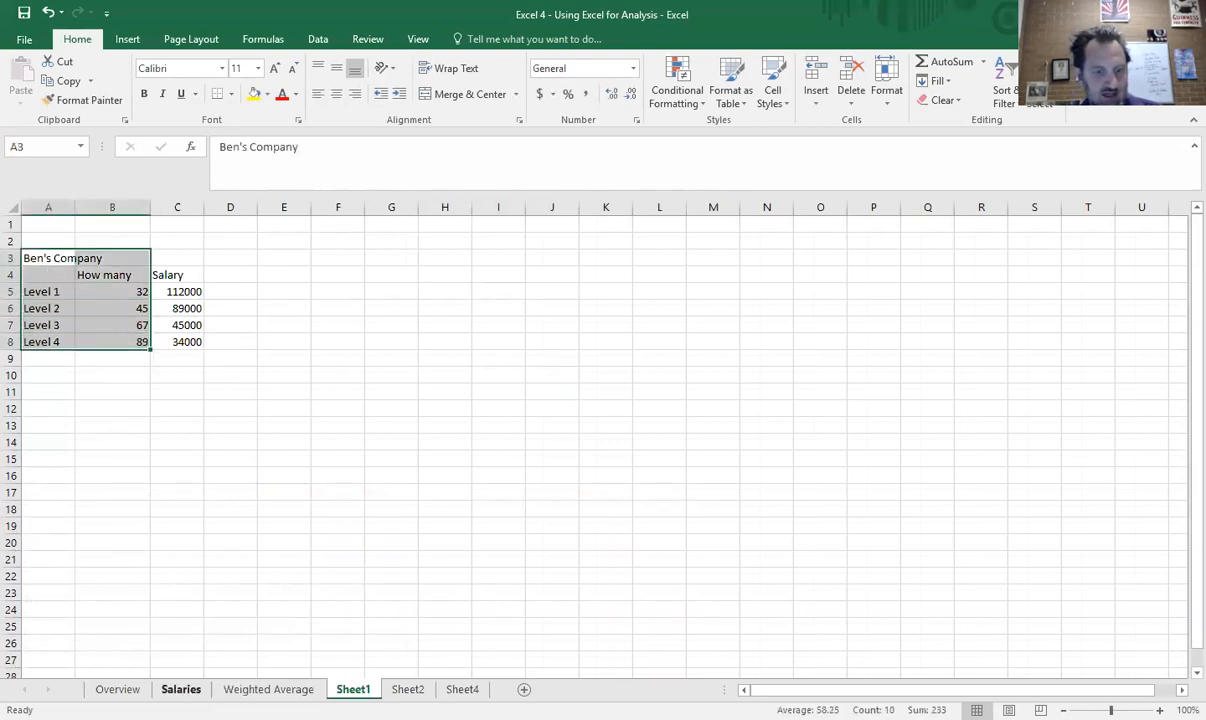
pyautogui.click(181, 689)
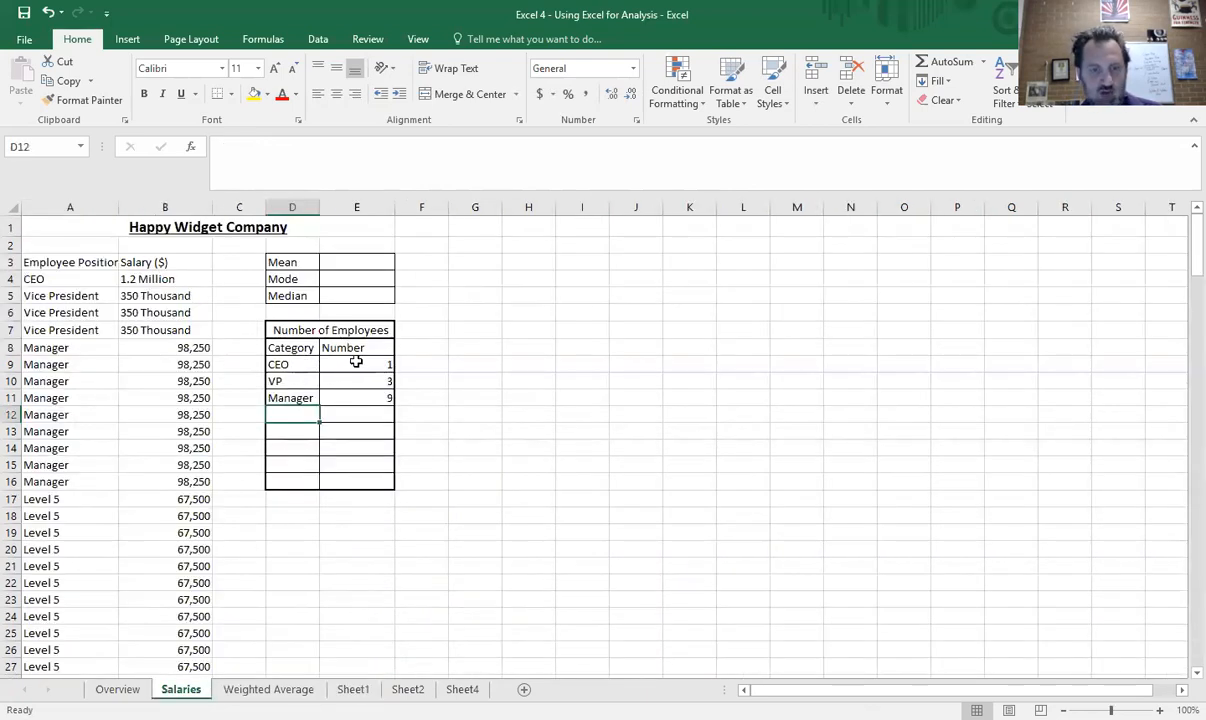
pyautogui.click(262, 688)
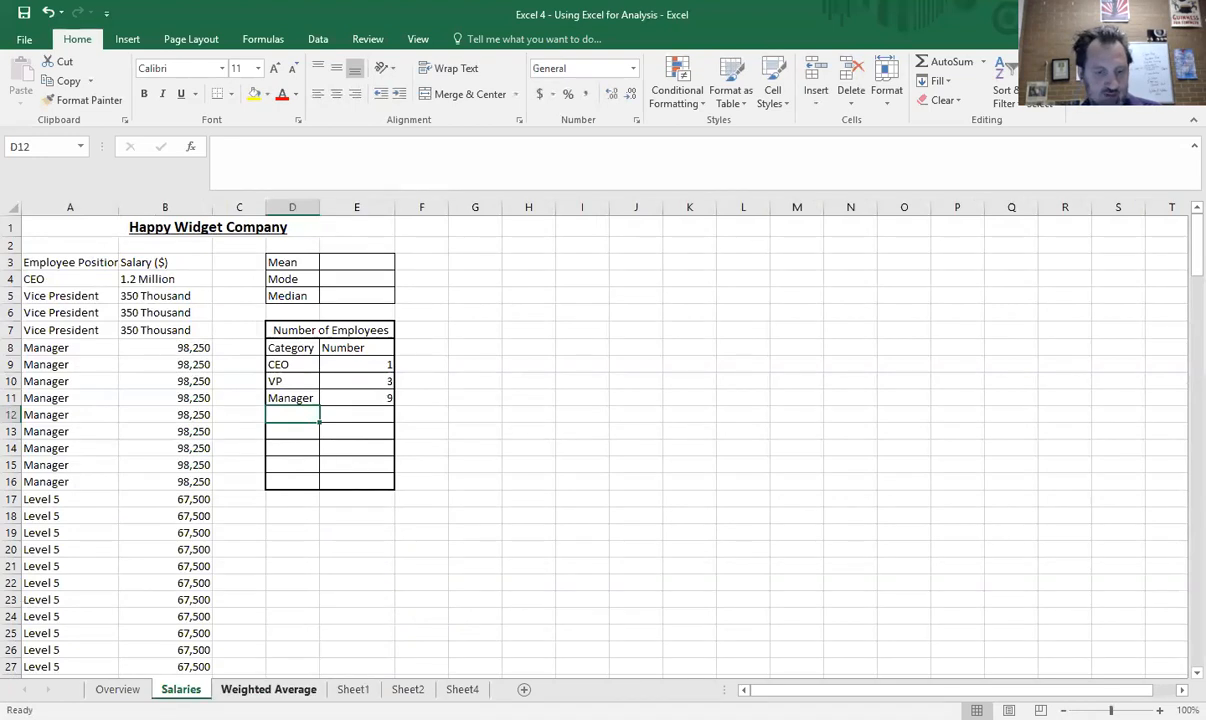
pyautogui.click(352, 689)
pyautogui.moveTo(200, 256); pyautogui.dragTo(196, 338)
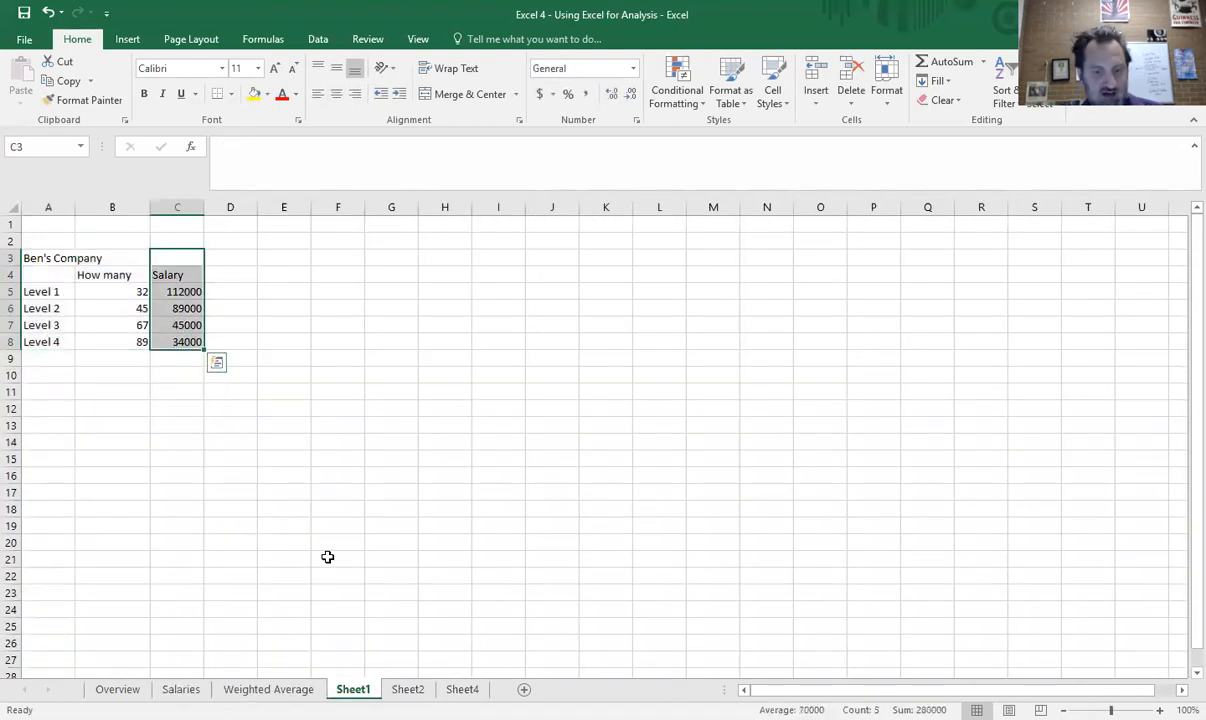
pyautogui.click(268, 689)
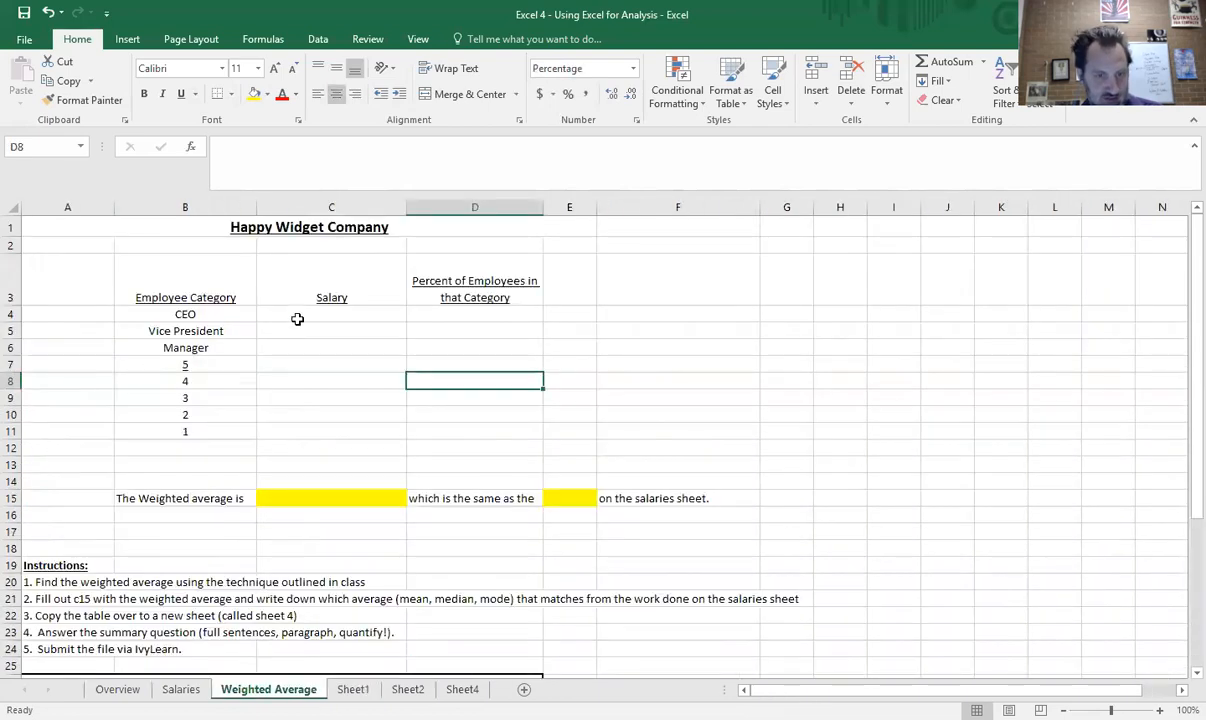
pyautogui.click(352, 689)
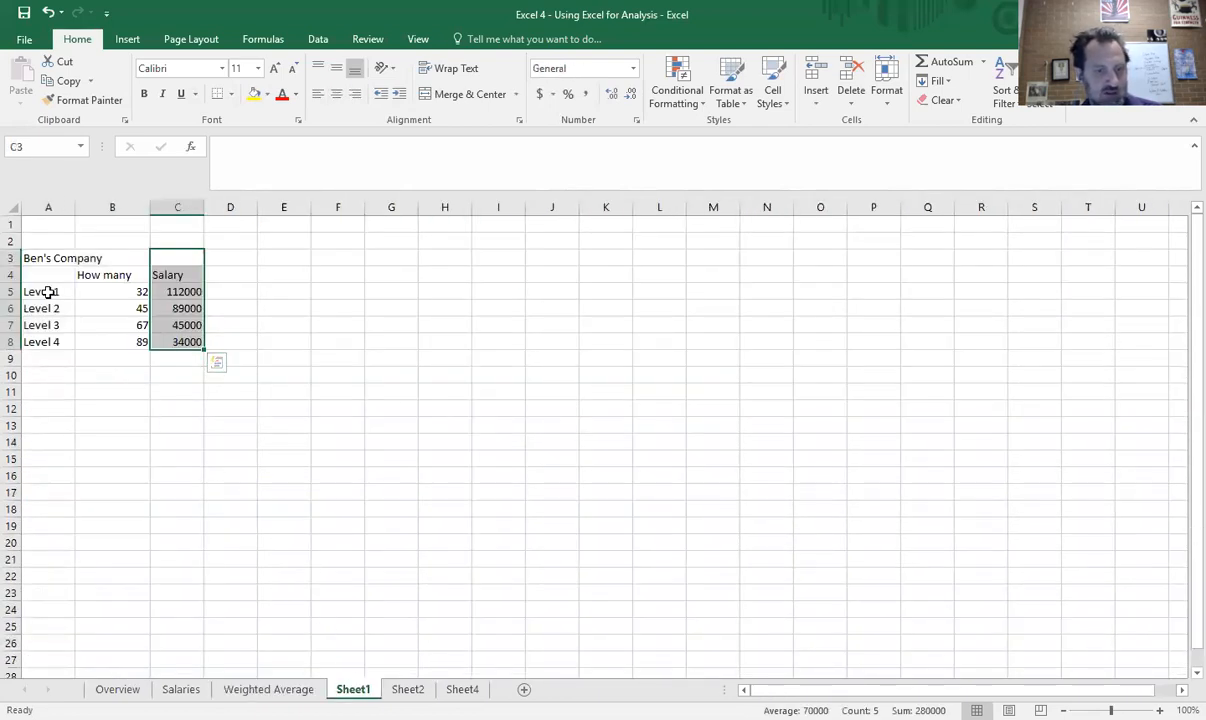
# Enter the heading Weighted Average in G3 and copy the labels Level 1 to Level 4 to F5:F8.
pyautogui.click(384, 255)
pyautogui.write('We')
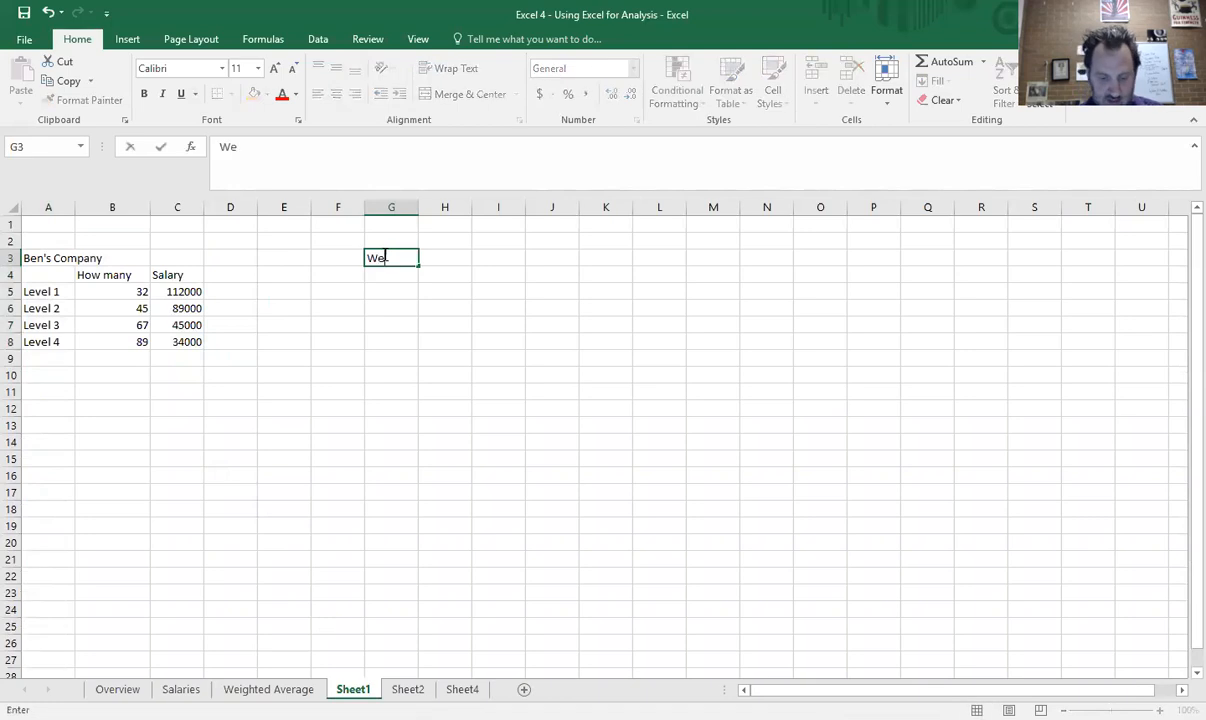
pyautogui.write('ighted Avera')
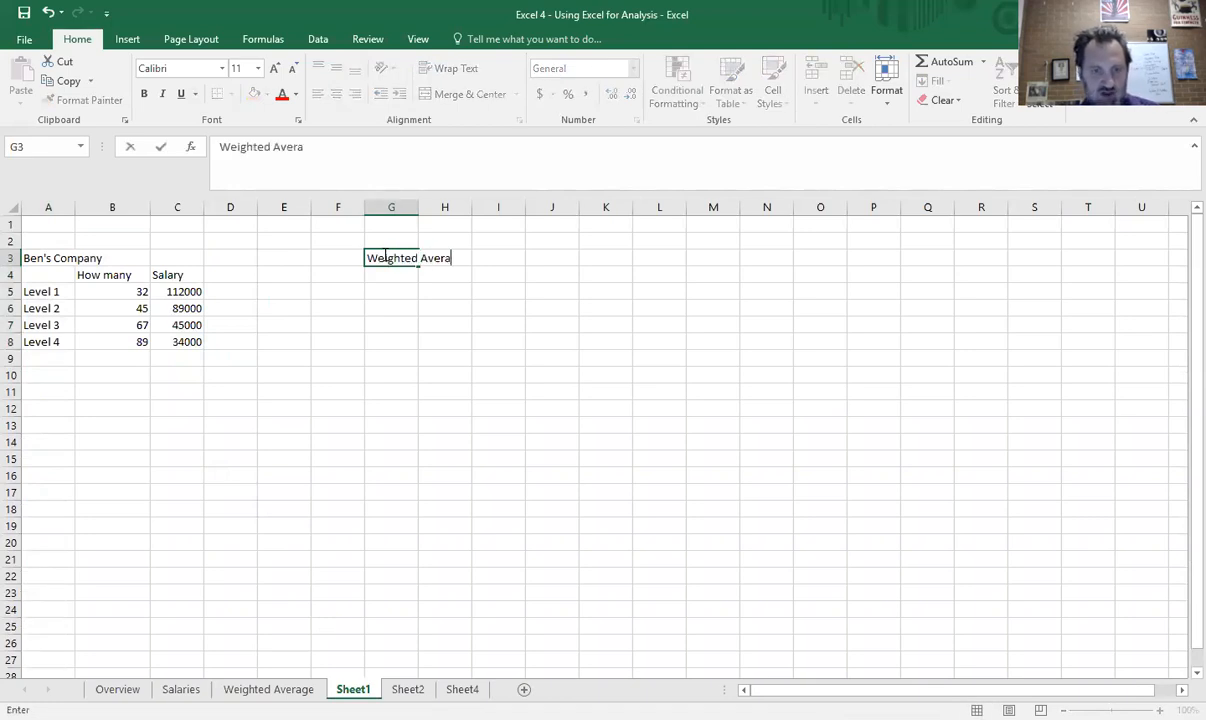
pyautogui.write('ge')
pyautogui.press('Return')
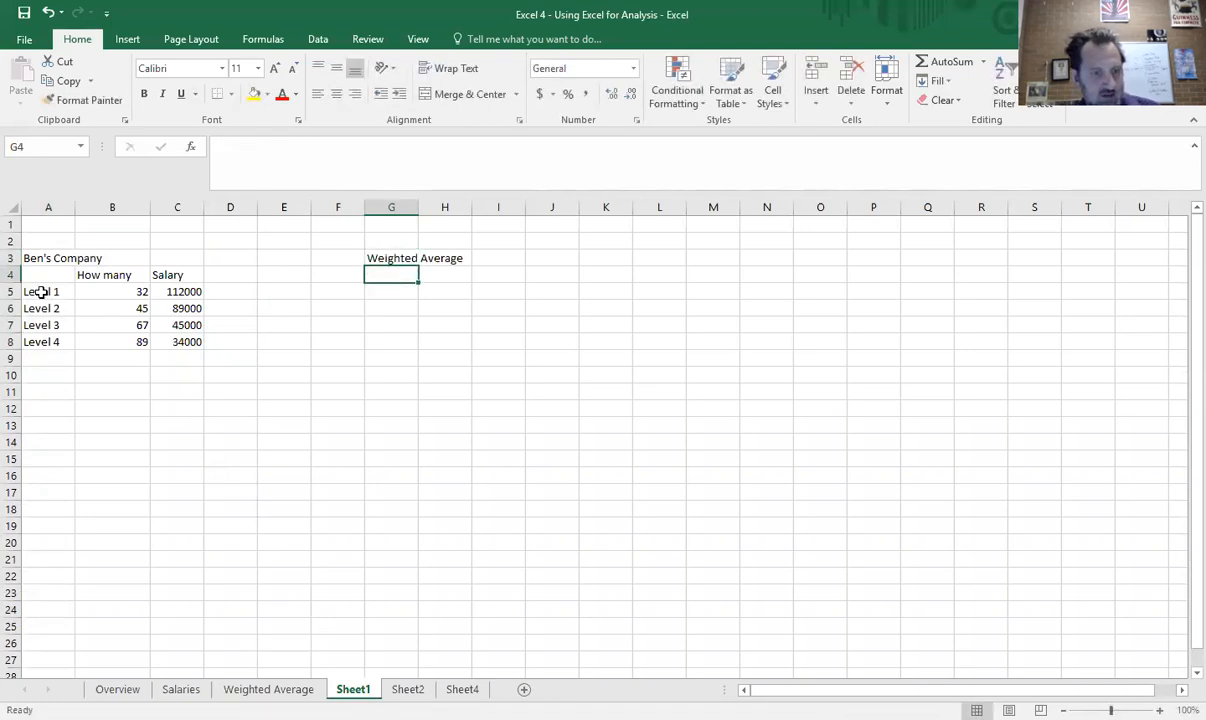
pyautogui.moveTo(40, 290); pyautogui.dragTo(51, 339)
pyautogui.hotkey('ctrl', 'c')
pyautogui.click(345, 292)
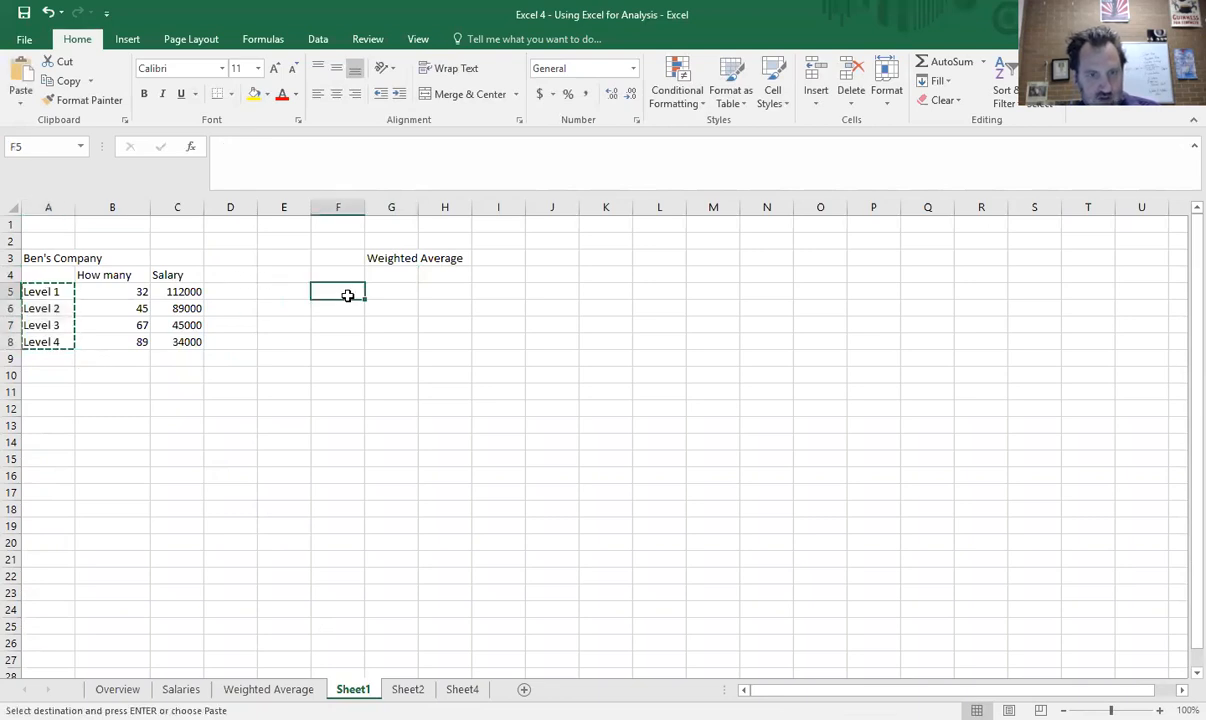
pyautogui.hotkey('ctrl', 'v')
# Copy the four salaries from C5:C8 to G5:G8 and the Salary heading to G4.
pyautogui.moveTo(186, 290); pyautogui.dragTo(195, 343)
pyautogui.hotkey('ctrl', 'c')
pyautogui.click(390, 290)
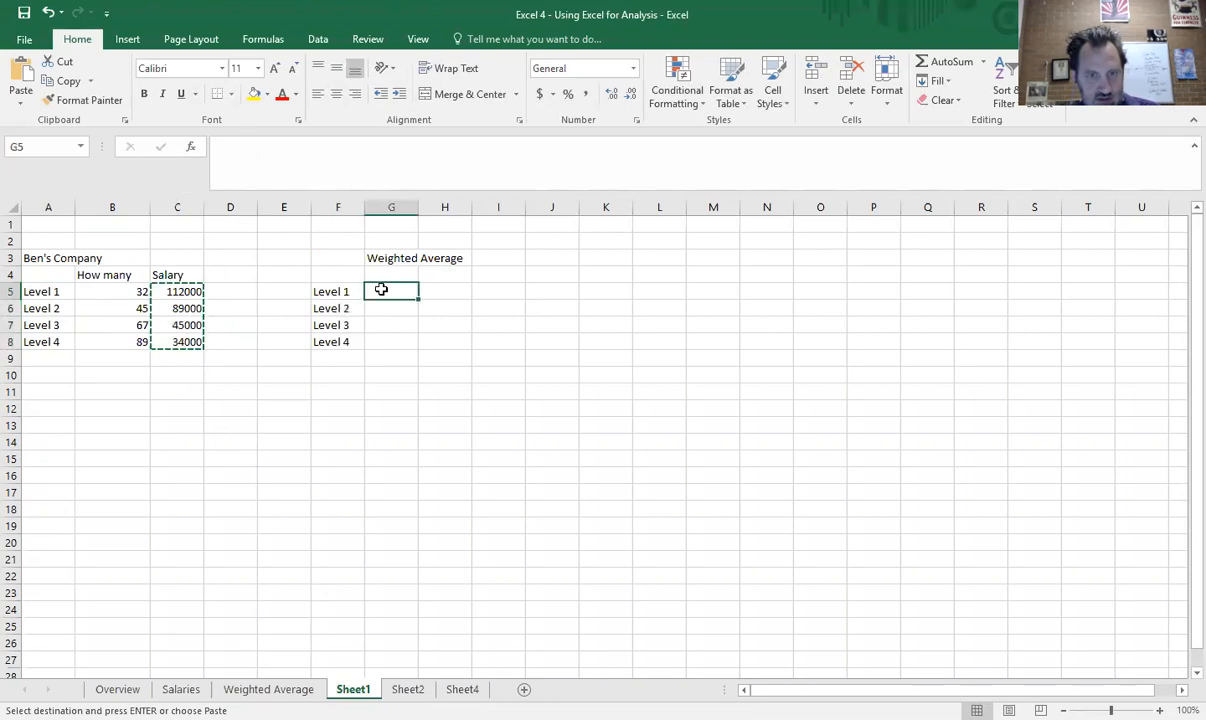
pyautogui.hotkey('ctrl', 'v')
pyautogui.click(181, 275)
pyautogui.hotkey('ctrl', 'c')
pyautogui.click(395, 274)
pyautogui.hotkey('ctrl', 'v')
# Enter the heading Percentages of employees in this category in H4 and widen column H.
pyautogui.click(438, 276)
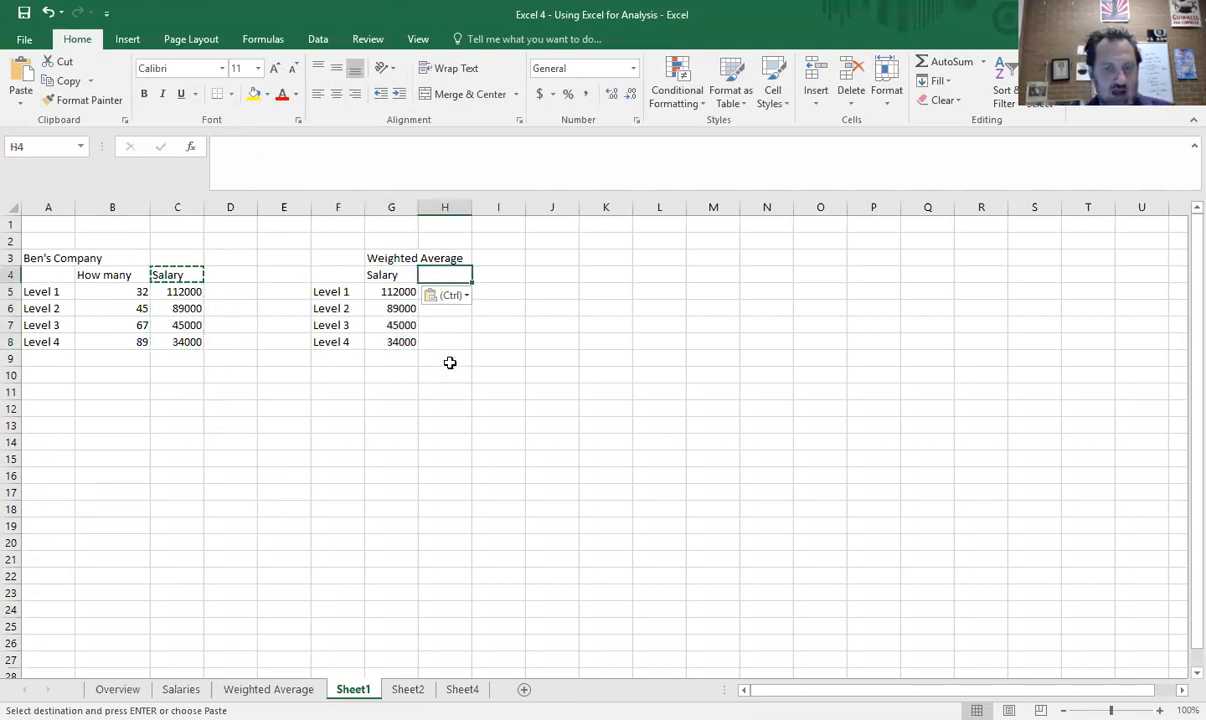
pyautogui.write('Per')
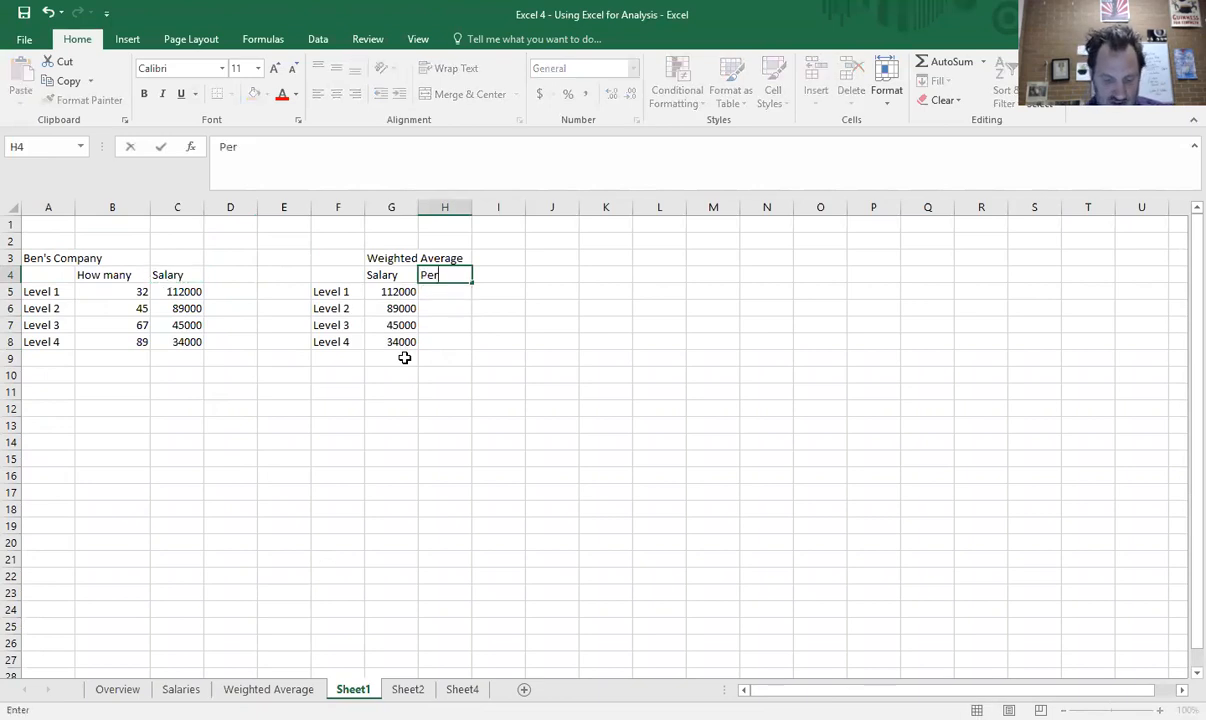
pyautogui.write('centages')
pyautogui.press('Return')
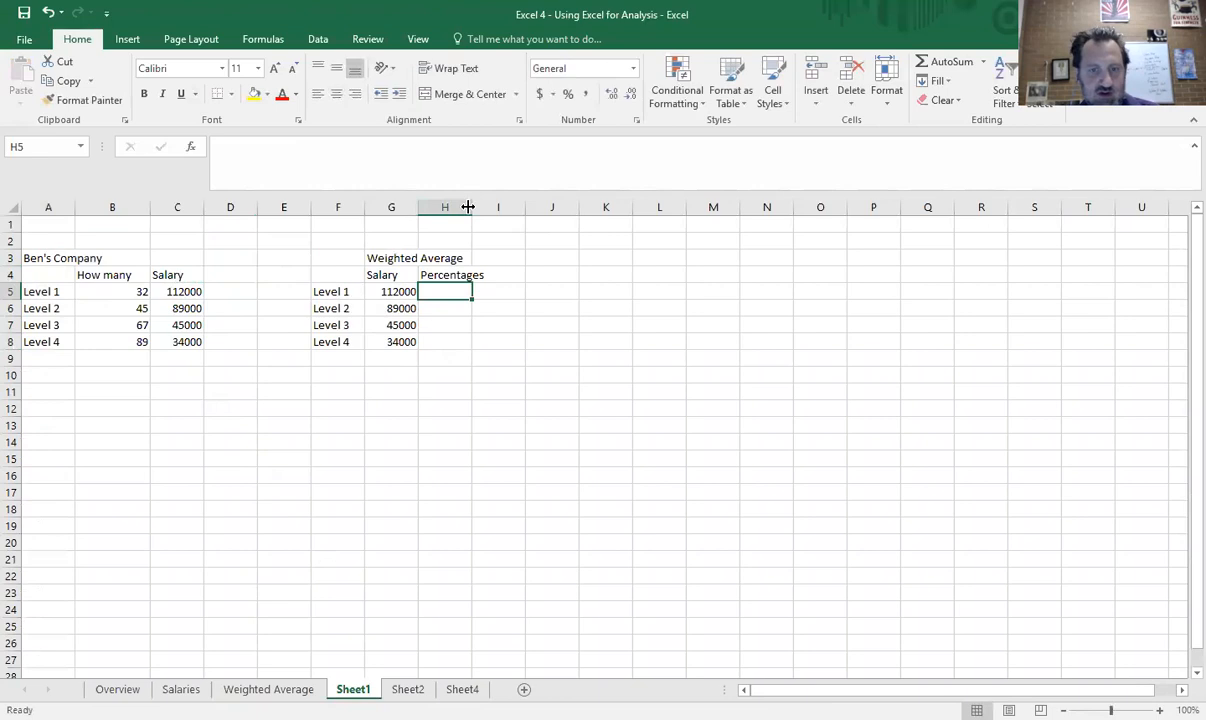
pyautogui.moveTo(472, 207); pyautogui.dragTo(619, 207)
pyautogui.doubleClick(507, 274)
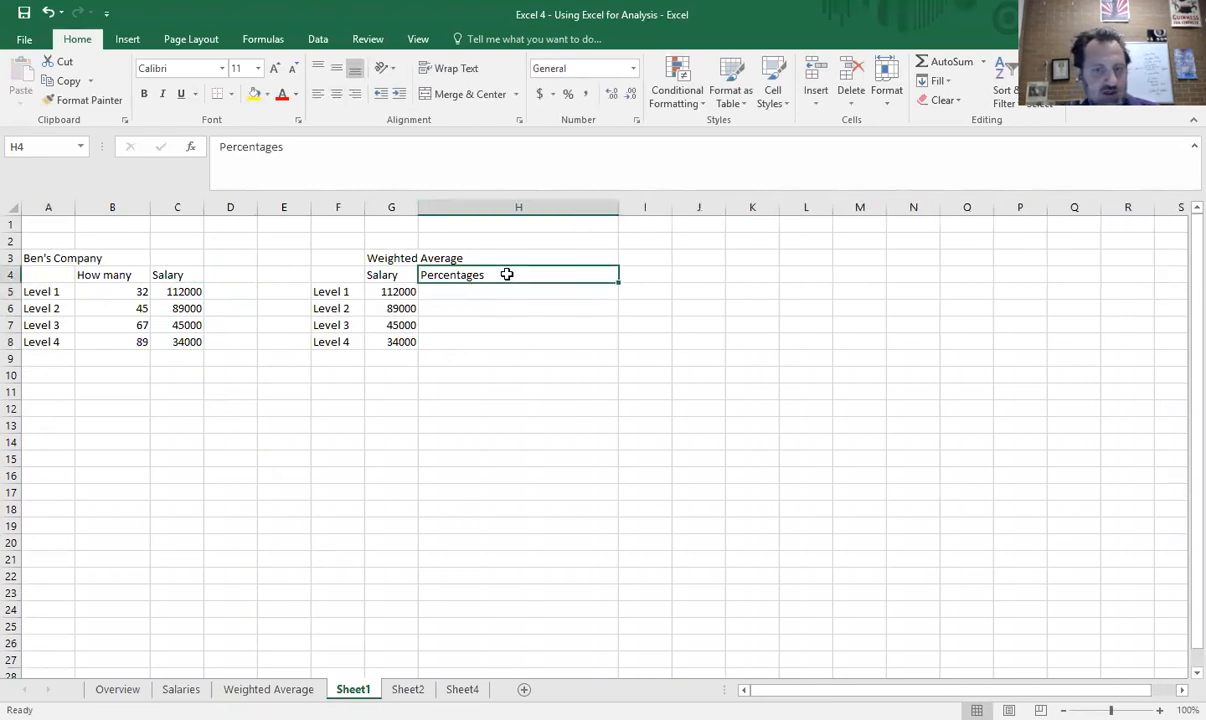
pyautogui.write('of employees in t')
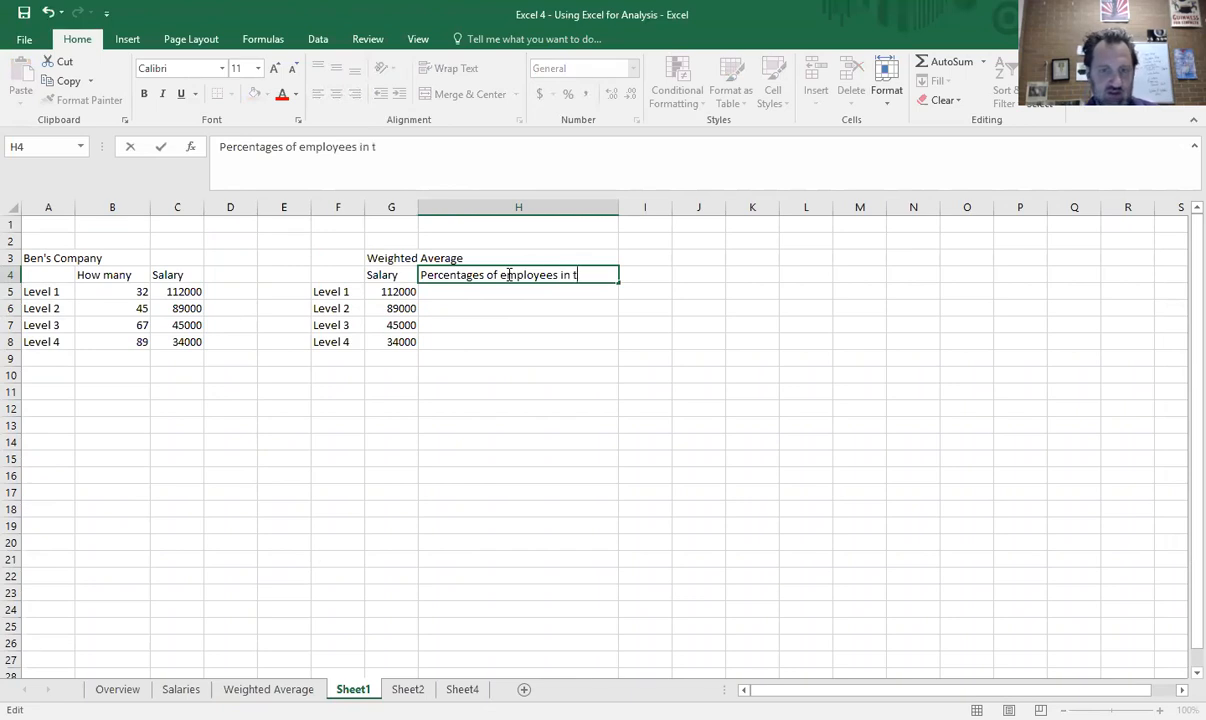
pyautogui.write('his category')
pyautogui.press('Return')
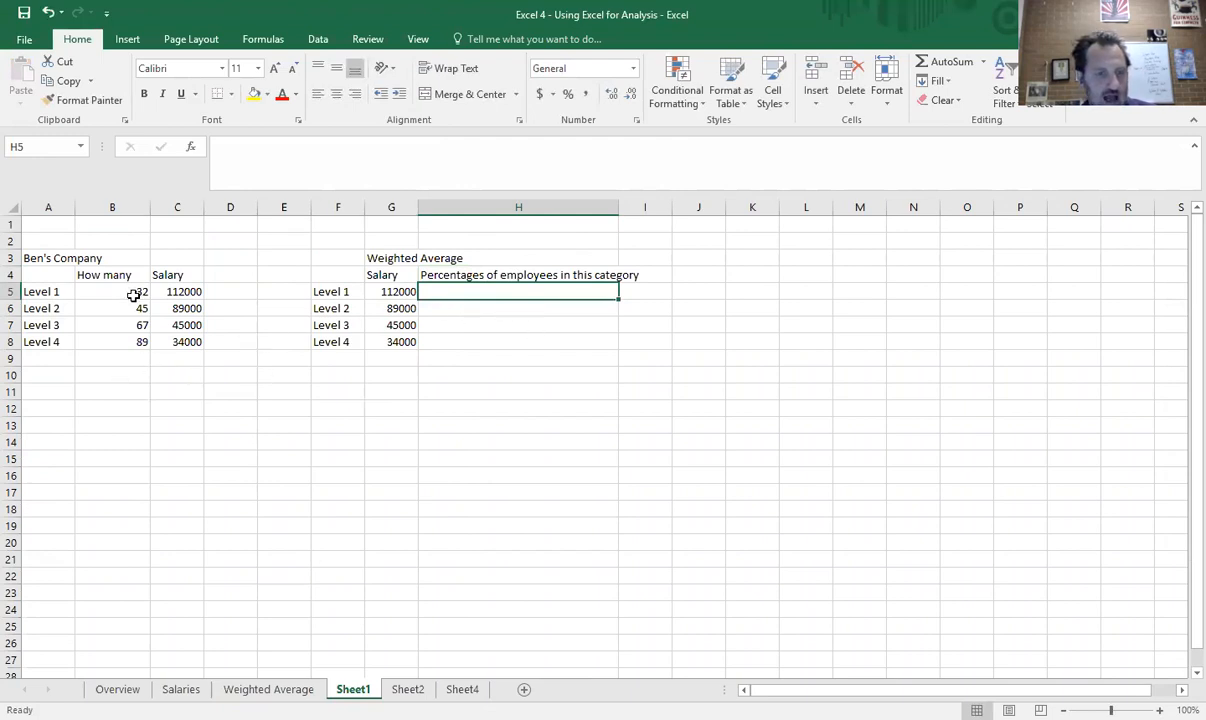
# Add a Total row in A9 and sum the employee numbers B5:B8 in B9.
pyautogui.click(52, 356)
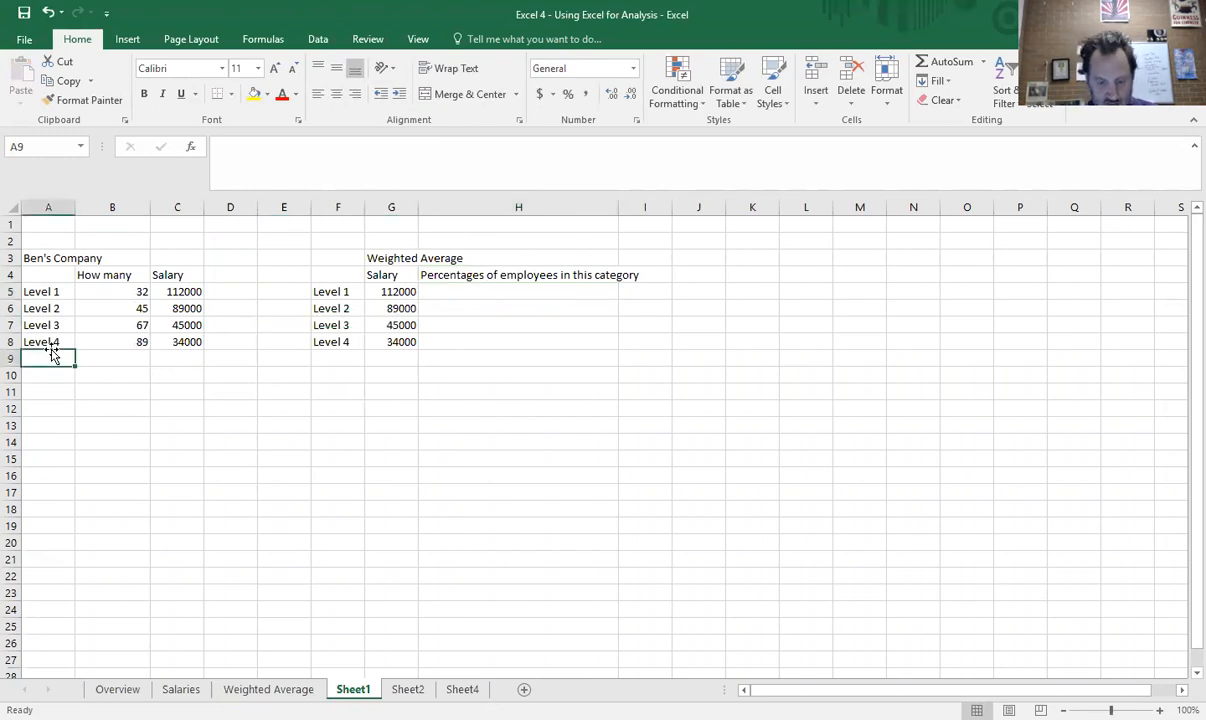
pyautogui.write('Total')
pyautogui.press('Tab')
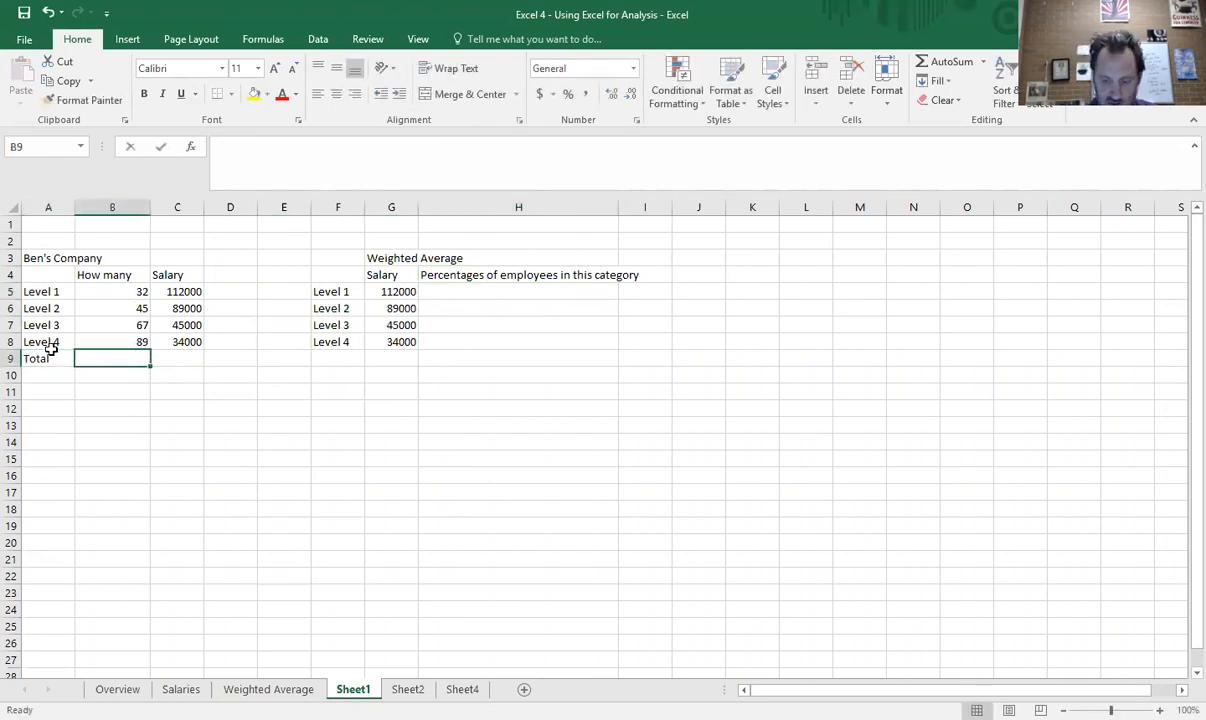
pyautogui.write('=')
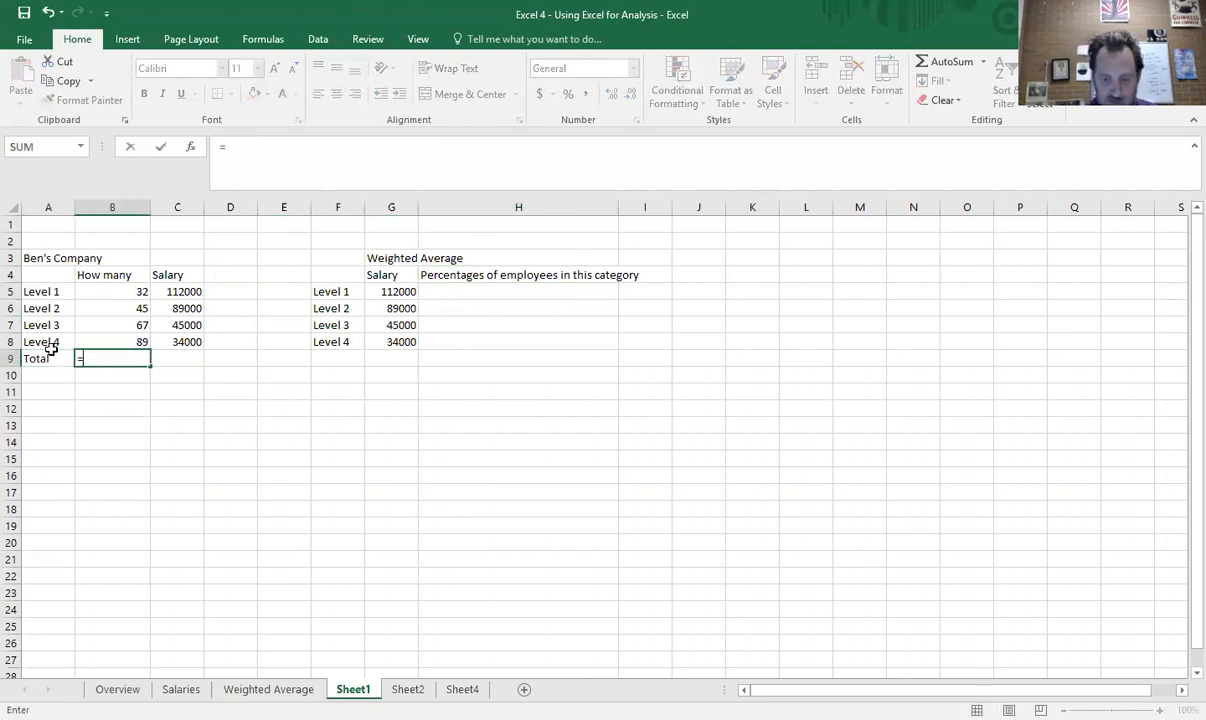
pyautogui.write('sum(')
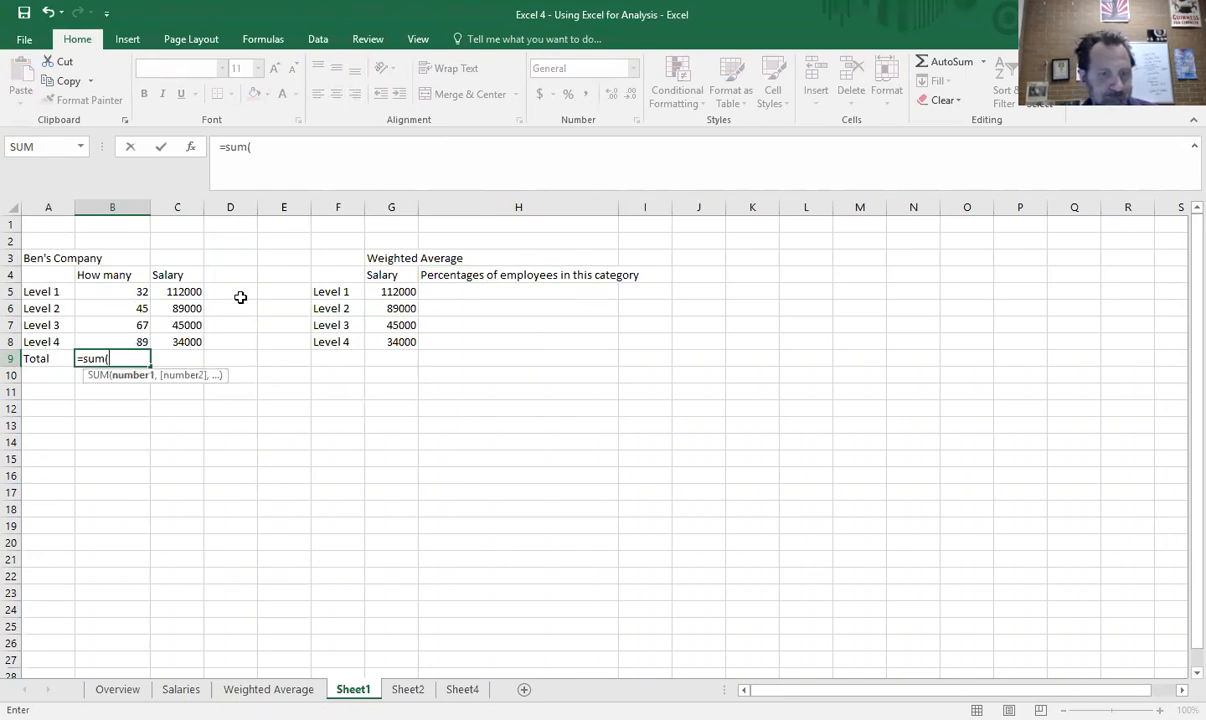
pyautogui.click(131, 295)
pyautogui.moveTo(131, 308); pyautogui.dragTo(116, 342)
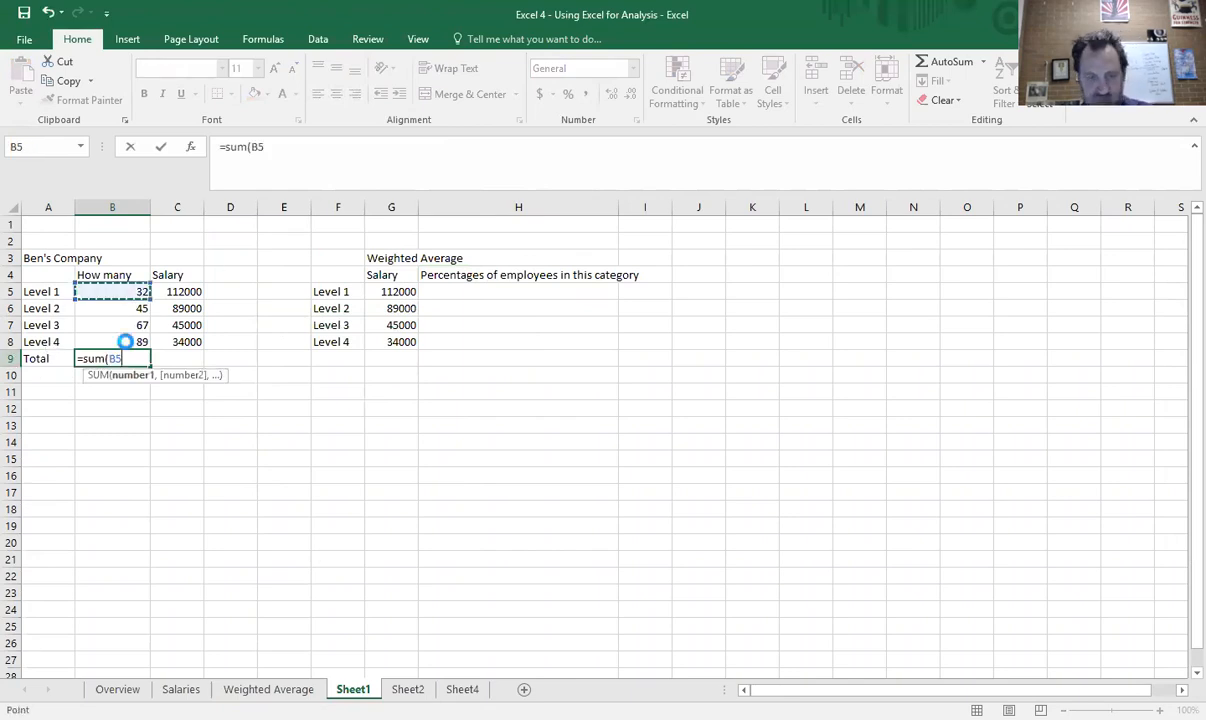
pyautogui.press('Return')
pyautogui.click(129, 358)
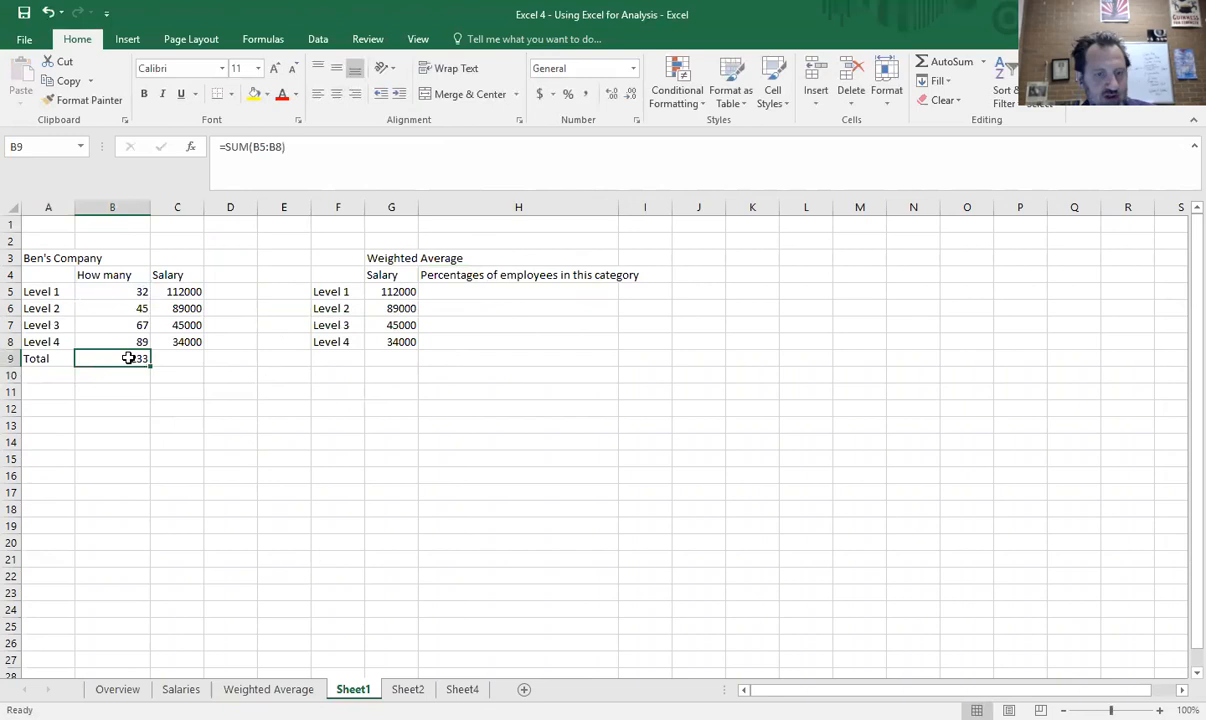
# Calculate the Level 1 share of employees in H5 with =32/233 and format it as a percentage.
pyautogui.click(538, 291)
pyautogui.write('=')
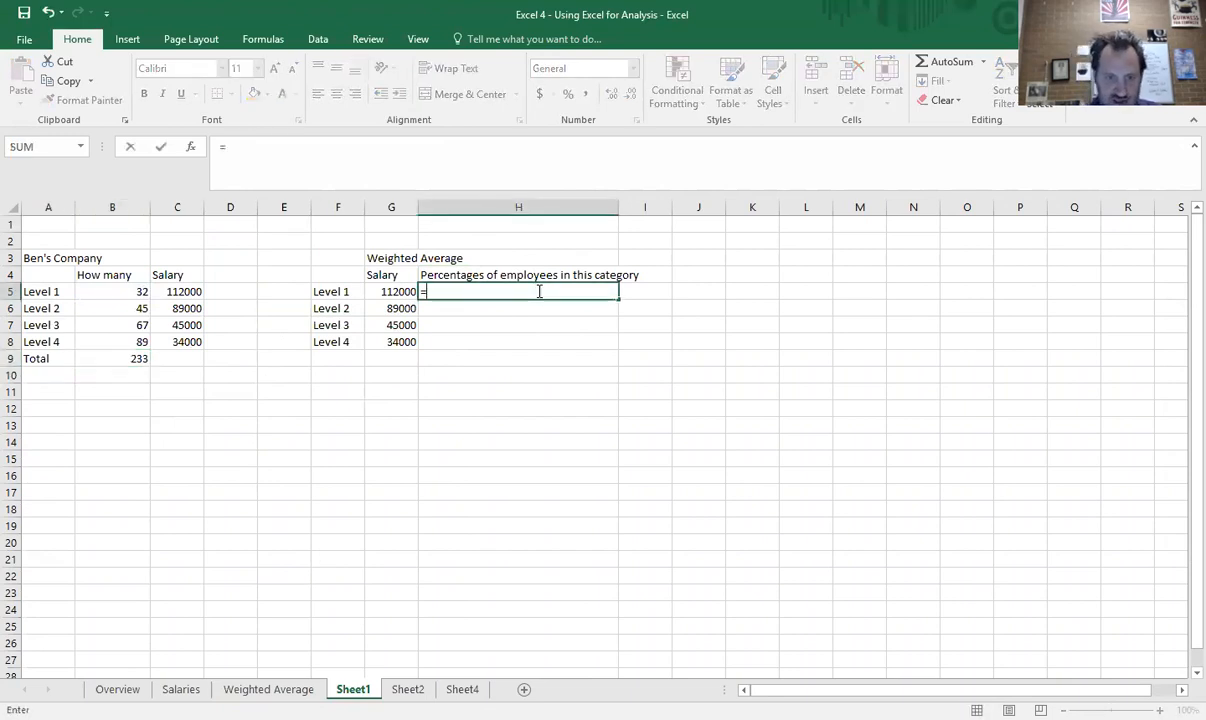
pyautogui.write('32/233')
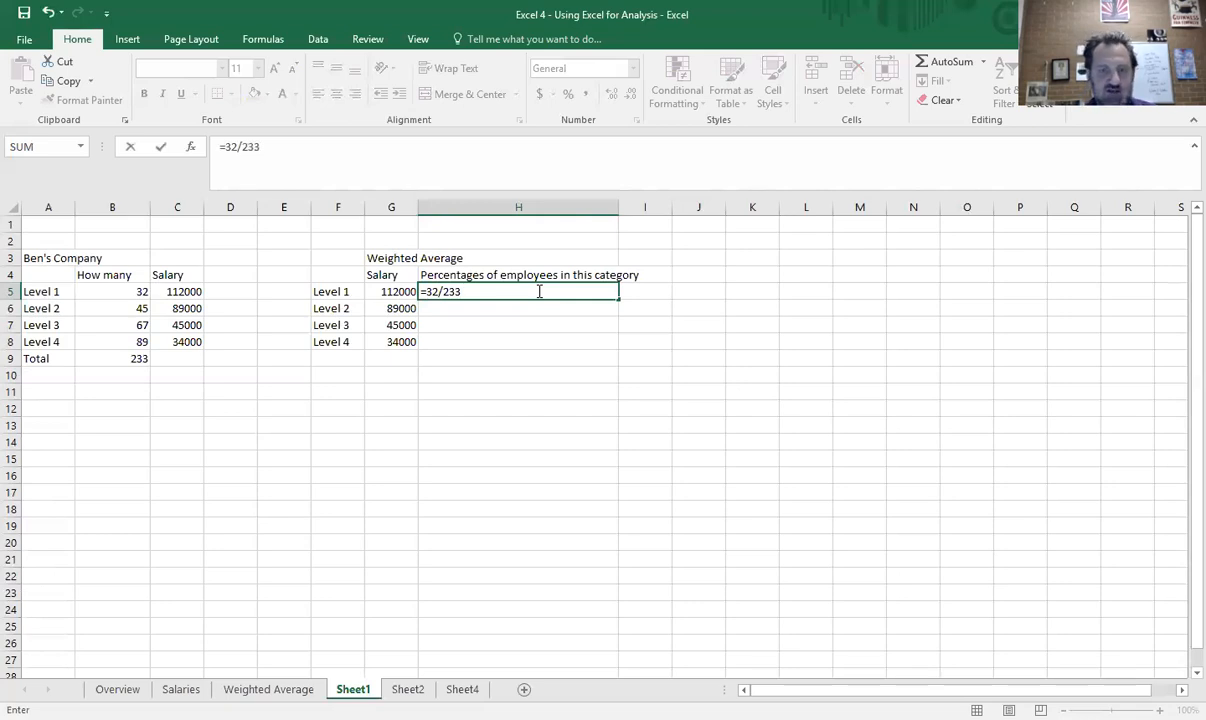
pyautogui.press('Return')
pyautogui.click(538, 291)
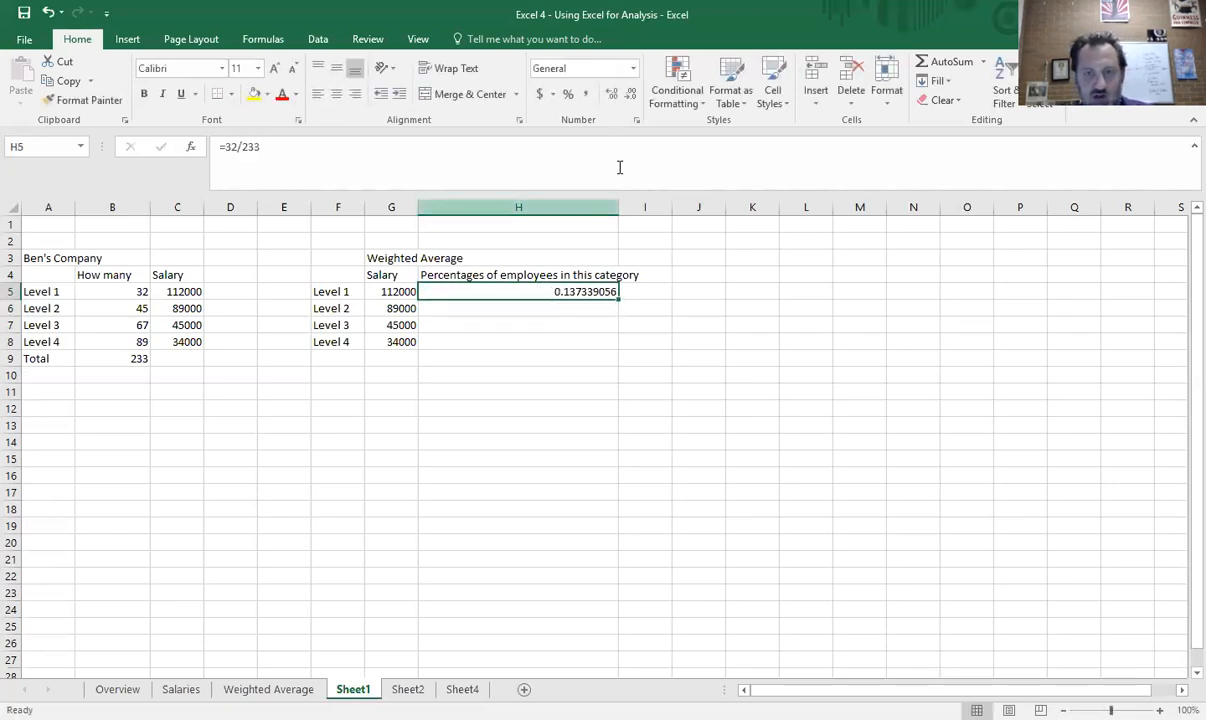
pyautogui.click(567, 93)
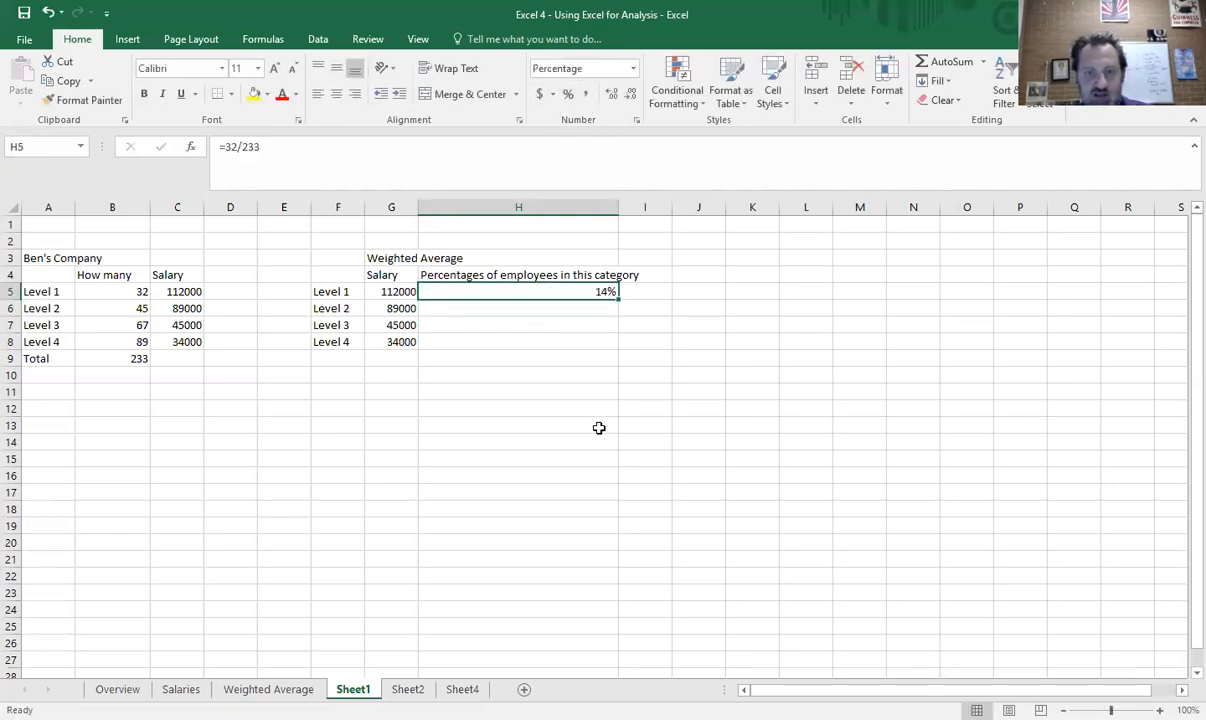
# Calculate the Level 2 share of employees in H6 with =45/233 and format it as a percentage.
pyautogui.click(595, 309)
pyautogui.write('=45/233')
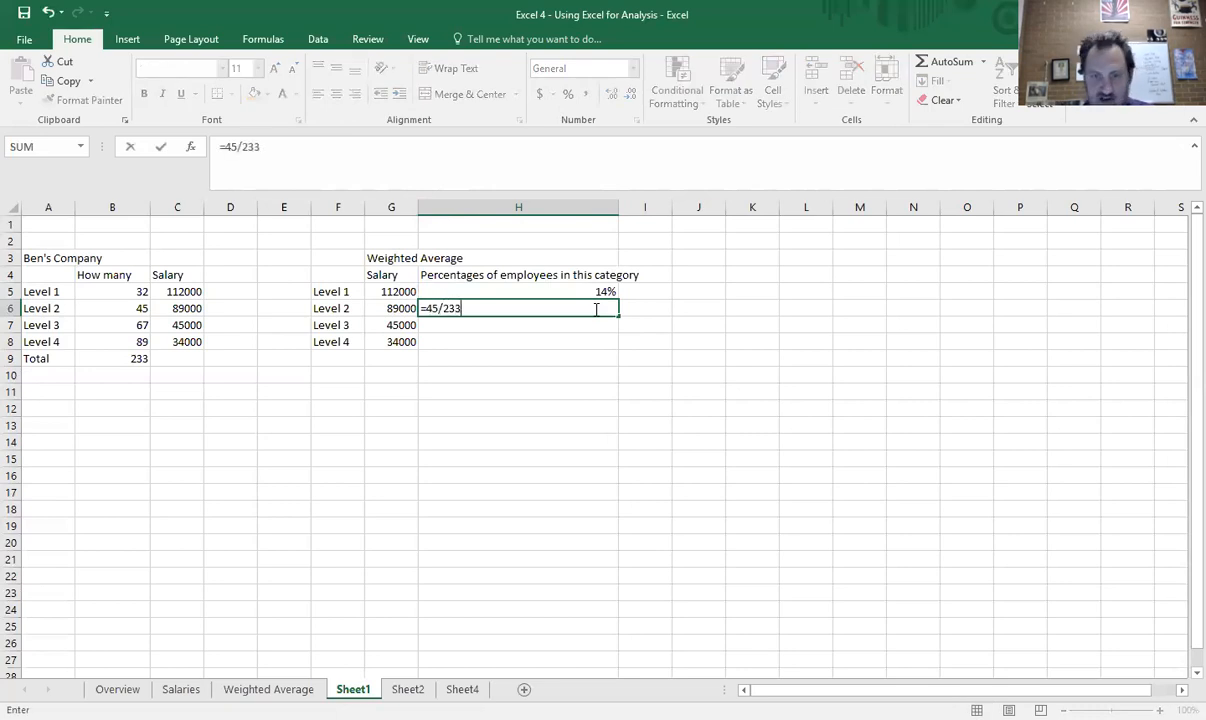
pyautogui.press('Return')
pyautogui.click(596, 309)
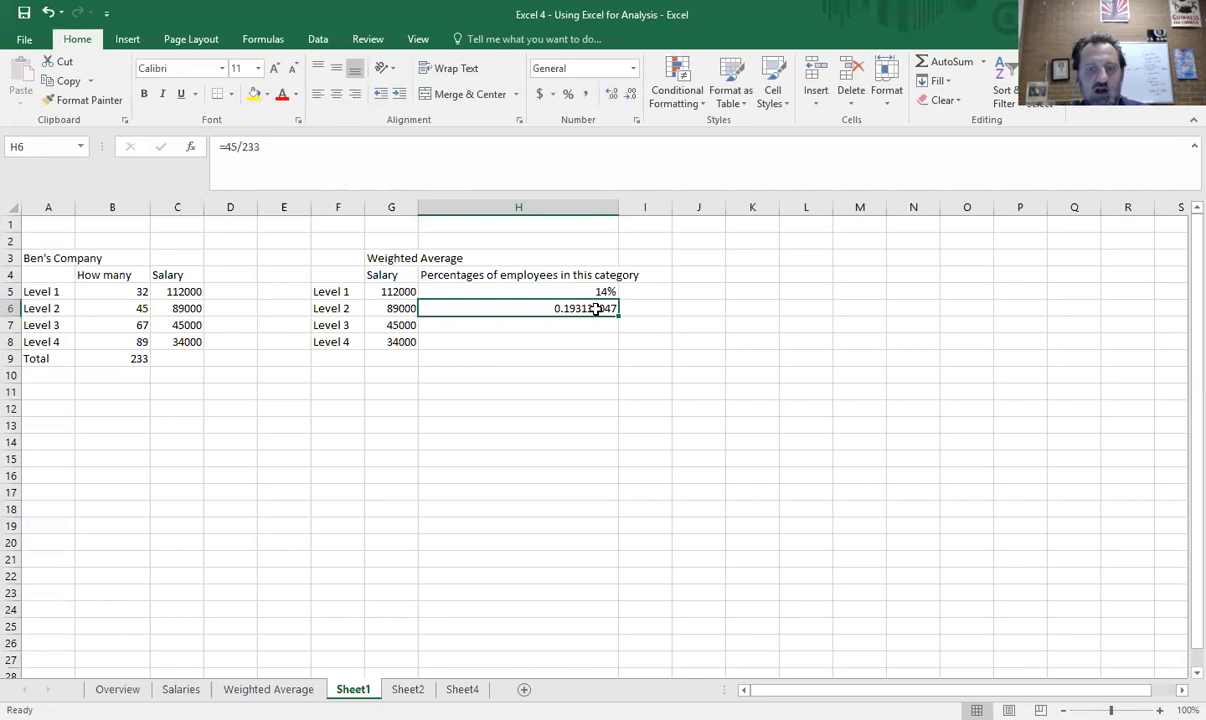
pyautogui.click(567, 93)
# Calculate the Level 3 share of employees in H7 with =67/233 and format it as a percentage.
pyautogui.click(599, 321)
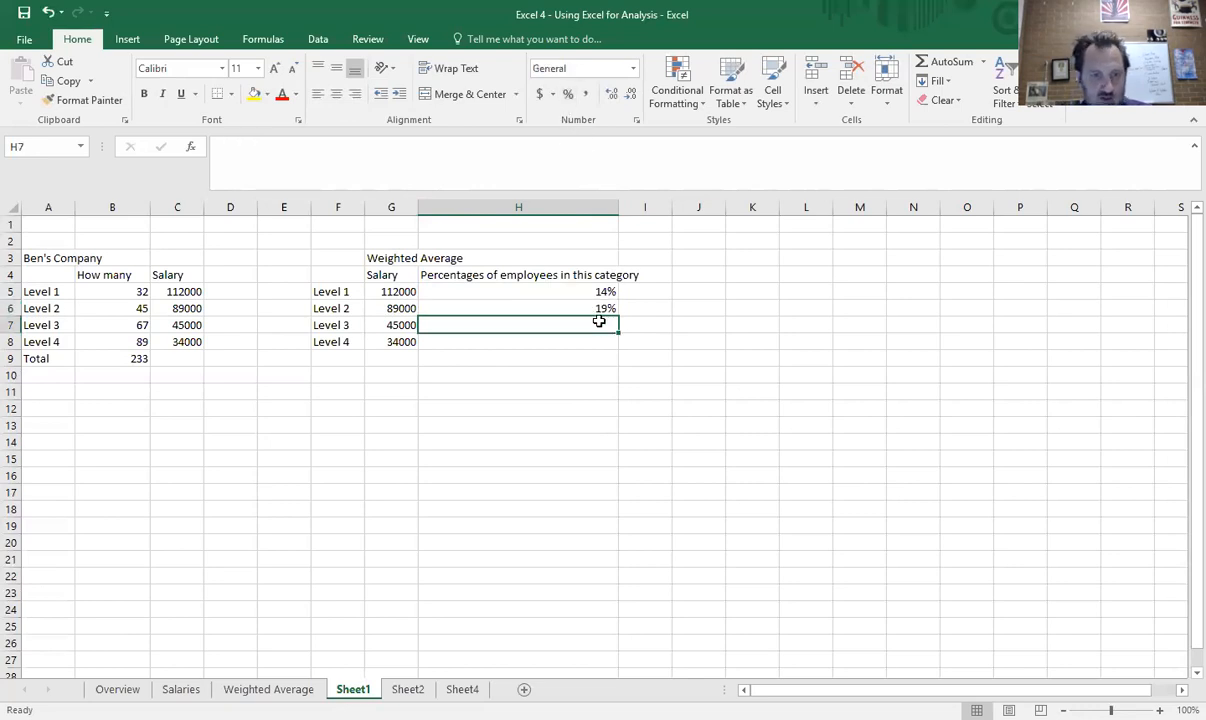
pyautogui.write('=6')
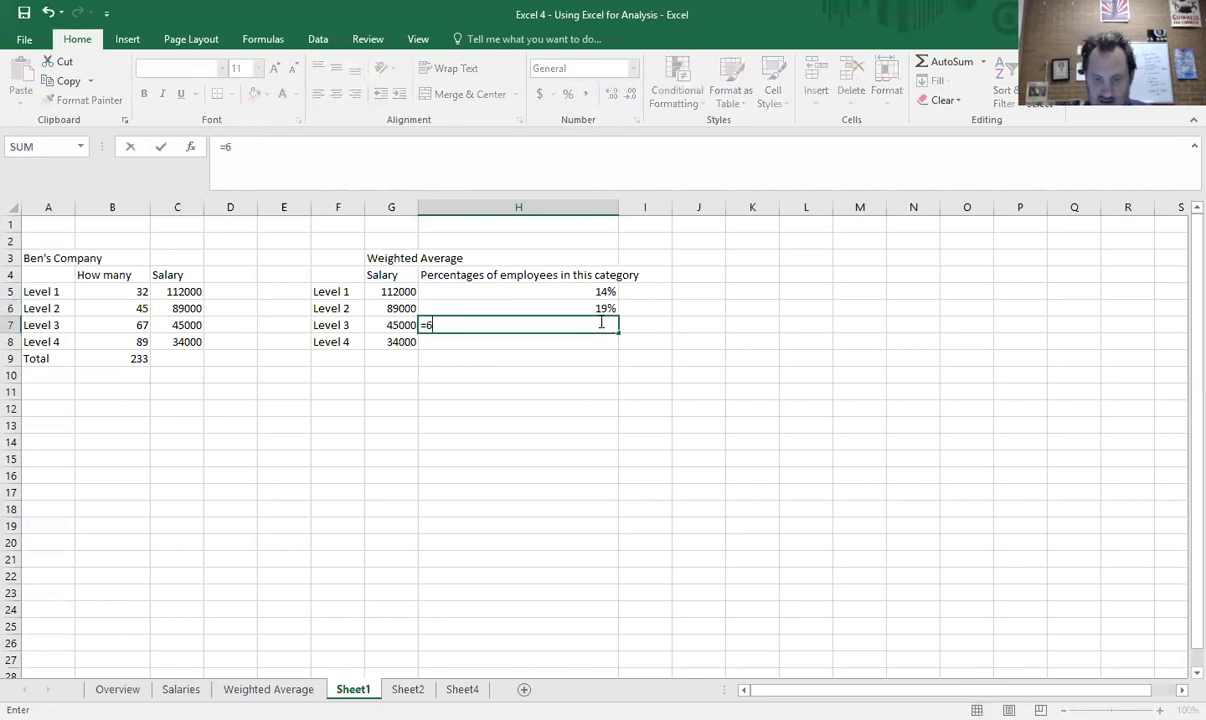
pyautogui.write('7/233')
pyautogui.press('Return')
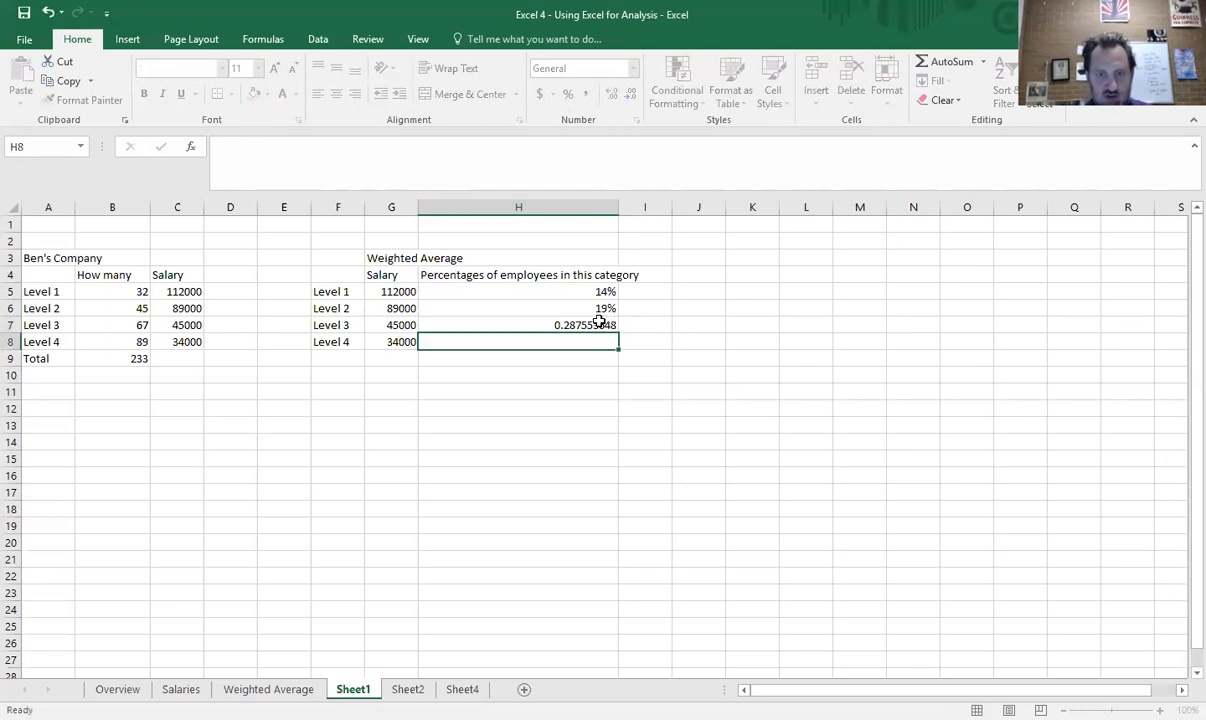
pyautogui.click(598, 324)
pyautogui.click(567, 94)
# Calculate the Level 4 share of employees in H8 with =89/233 and format it as a percentage.
pyautogui.click(591, 337)
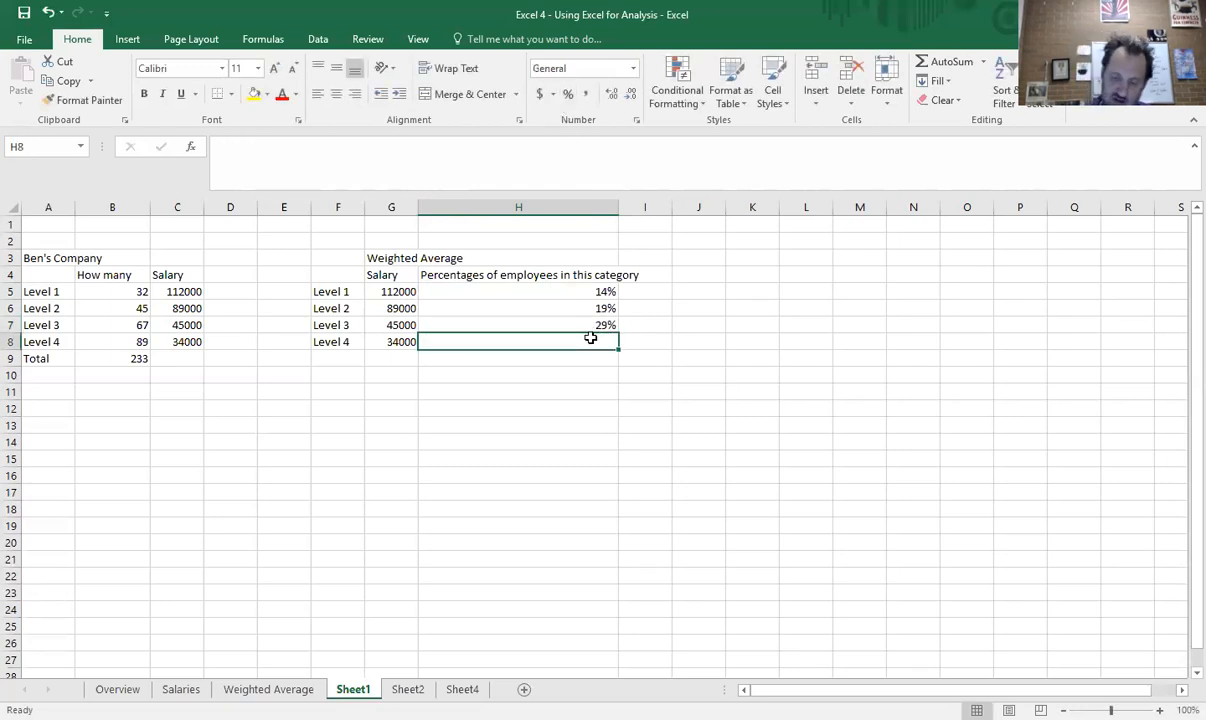
pyautogui.write('=')
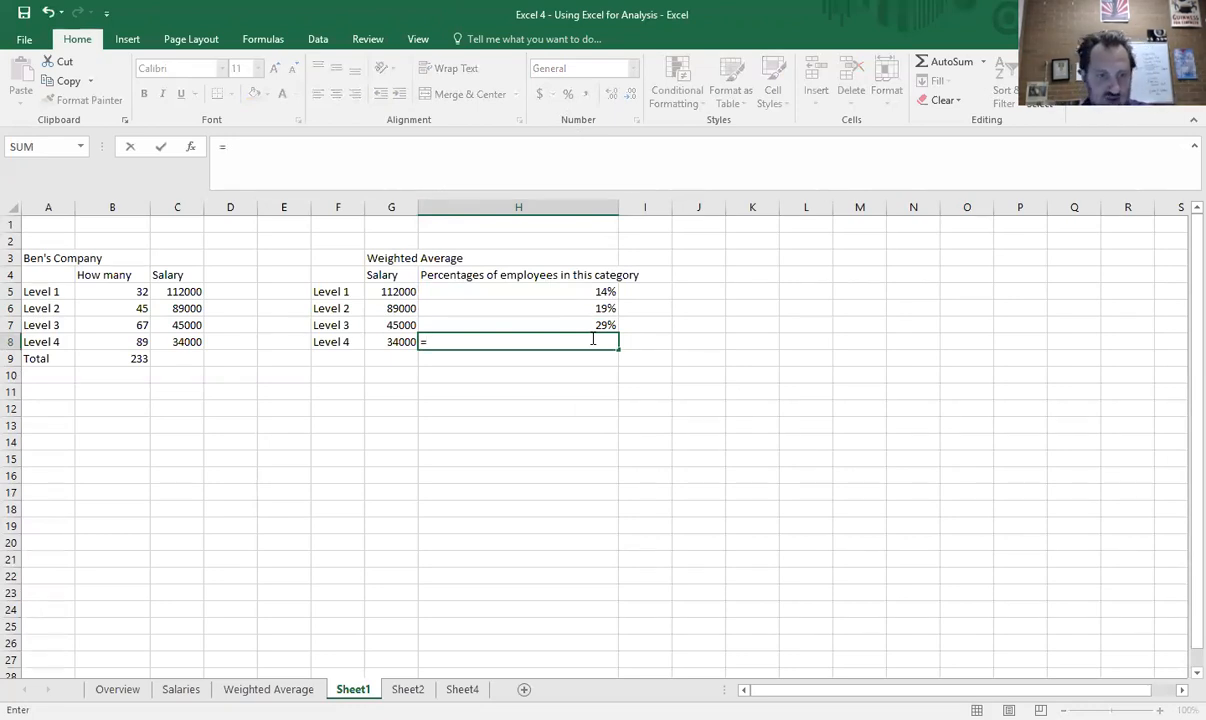
pyautogui.write('89/233')
pyautogui.press('Return')
pyautogui.click(592, 340)
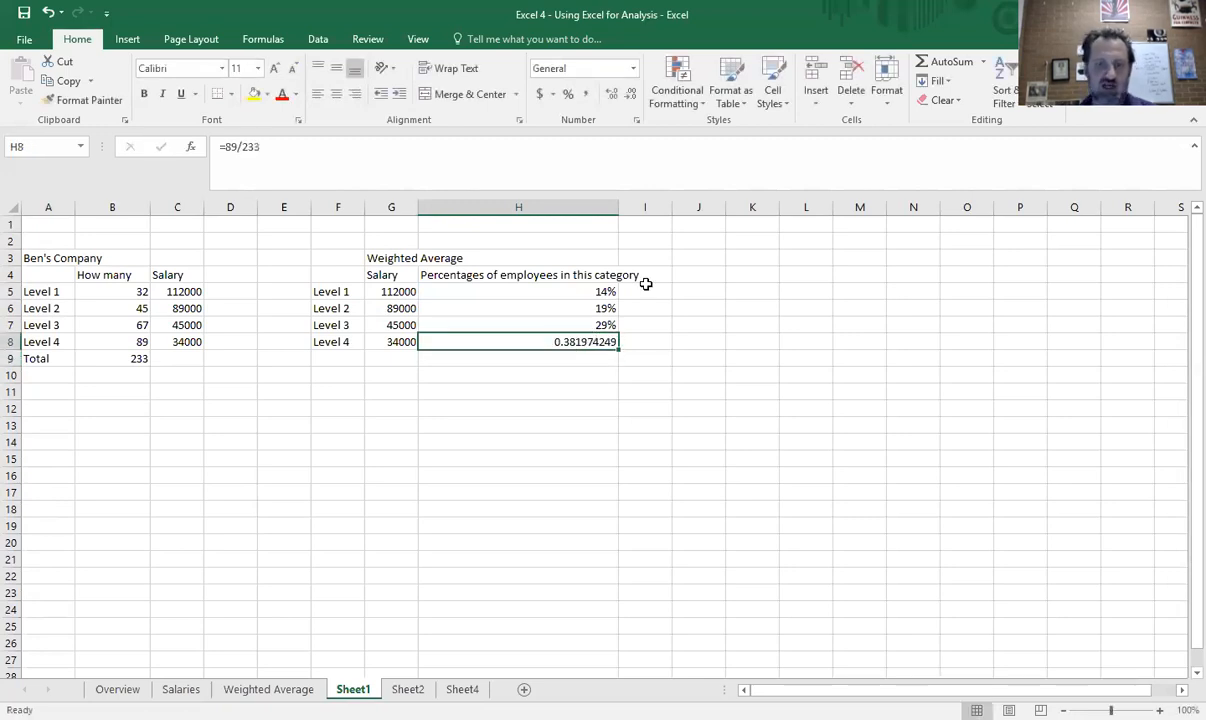
pyautogui.click(568, 94)
pyautogui.click(532, 426)
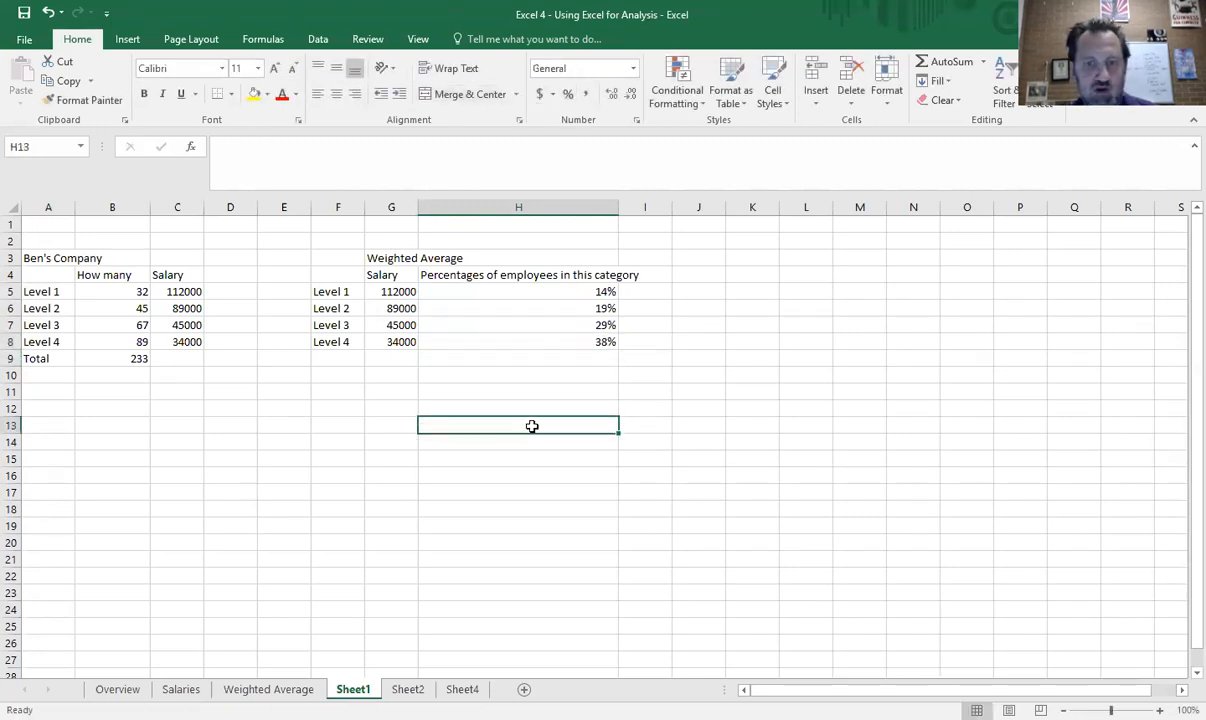
# Compare the example's salary and percentage columns with the Salary and Percent of Employees columns on the Weighted Average sheet.
pyautogui.click(396, 290)
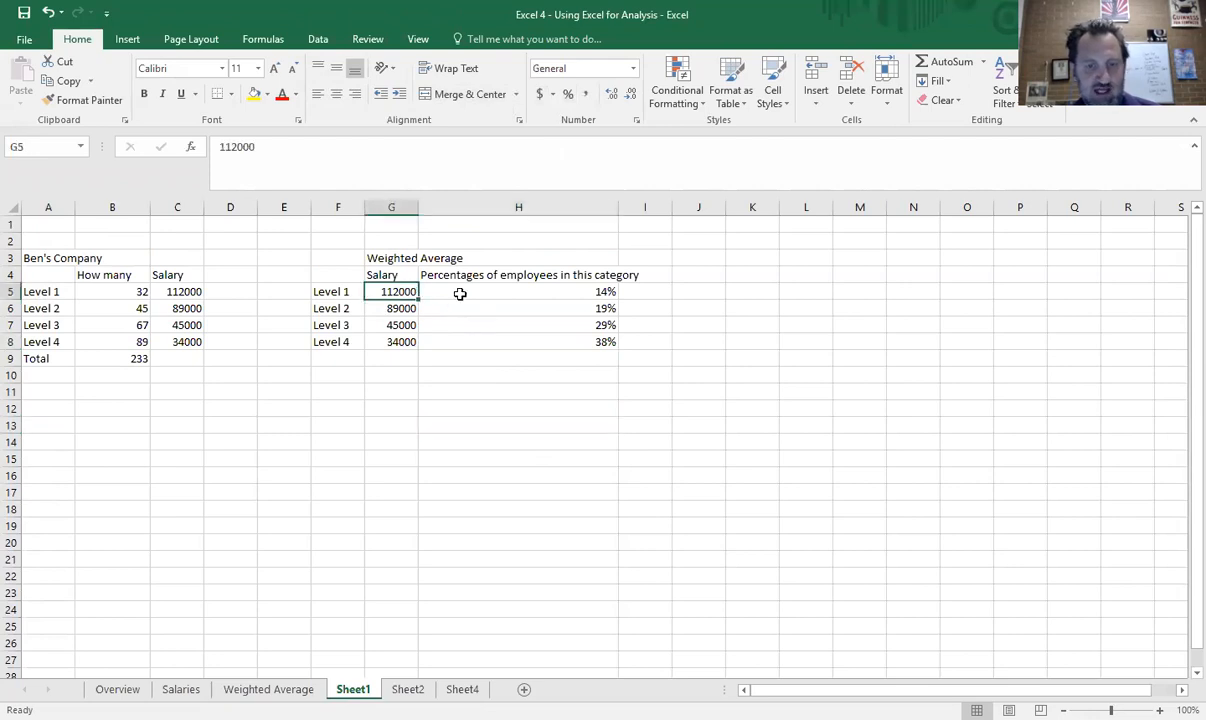
pyautogui.click(460, 293)
pyautogui.click(268, 689)
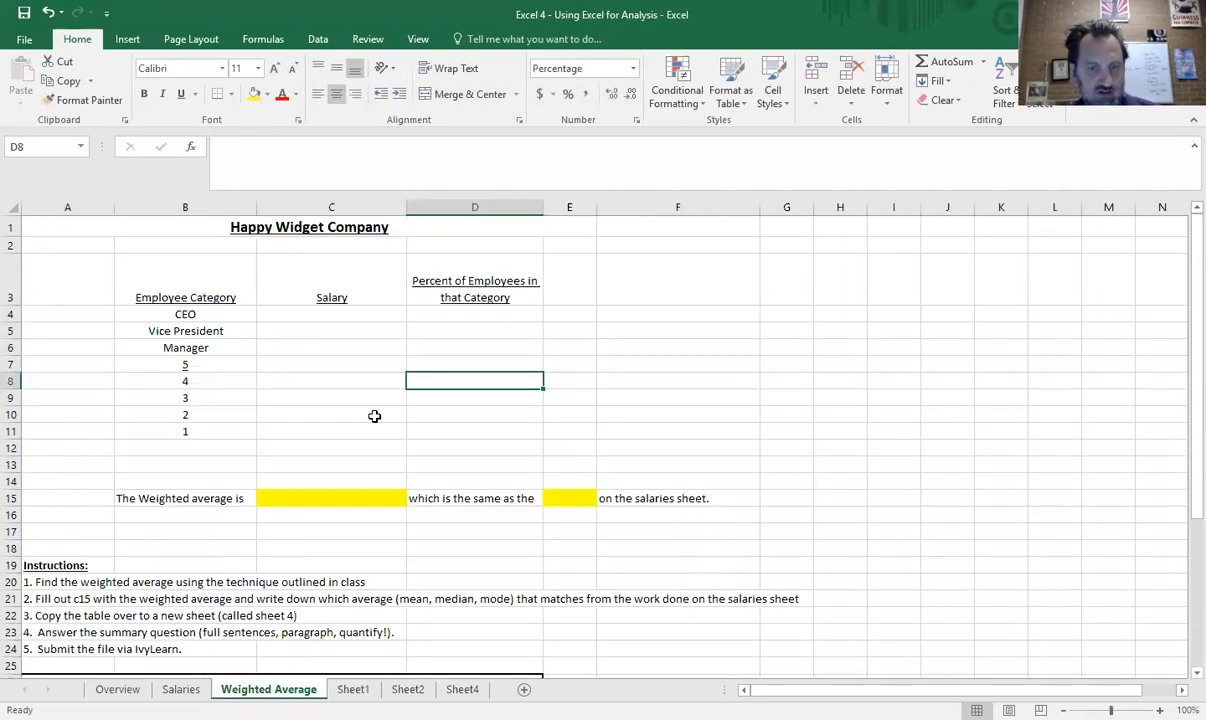
pyautogui.click(347, 327)
pyautogui.click(366, 349)
pyautogui.click(468, 315)
pyautogui.click(452, 368)
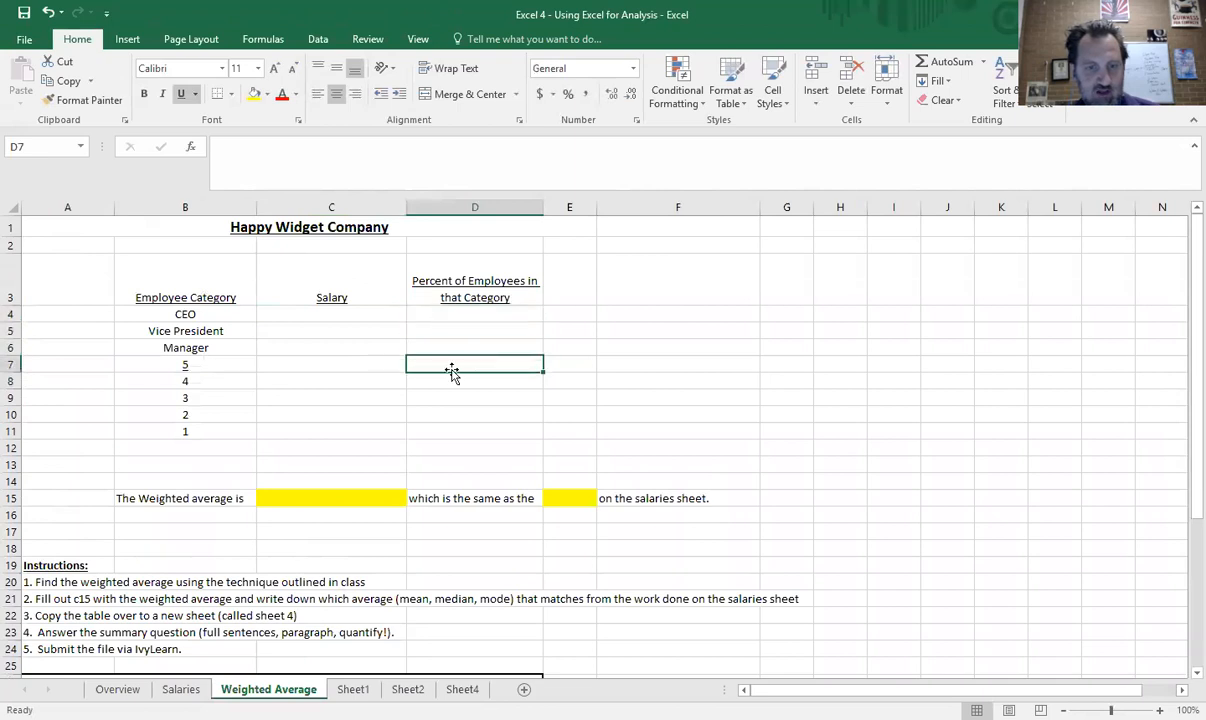
pyautogui.click(330, 398)
pyautogui.click(431, 412)
pyautogui.click(390, 446)
pyautogui.click(466, 431)
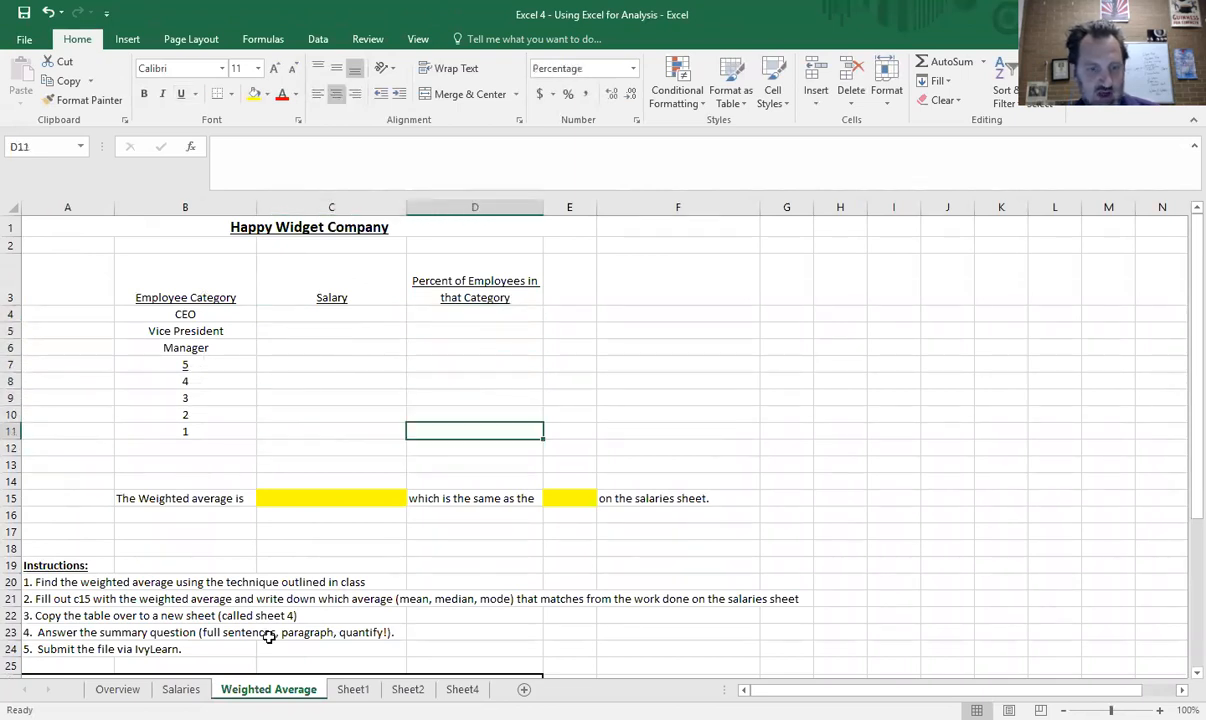
# Review the Number of Employees table on the Salaries sheet and the percent cells D4:D11 on the Weighted Average sheet.
pyautogui.click(181, 689)
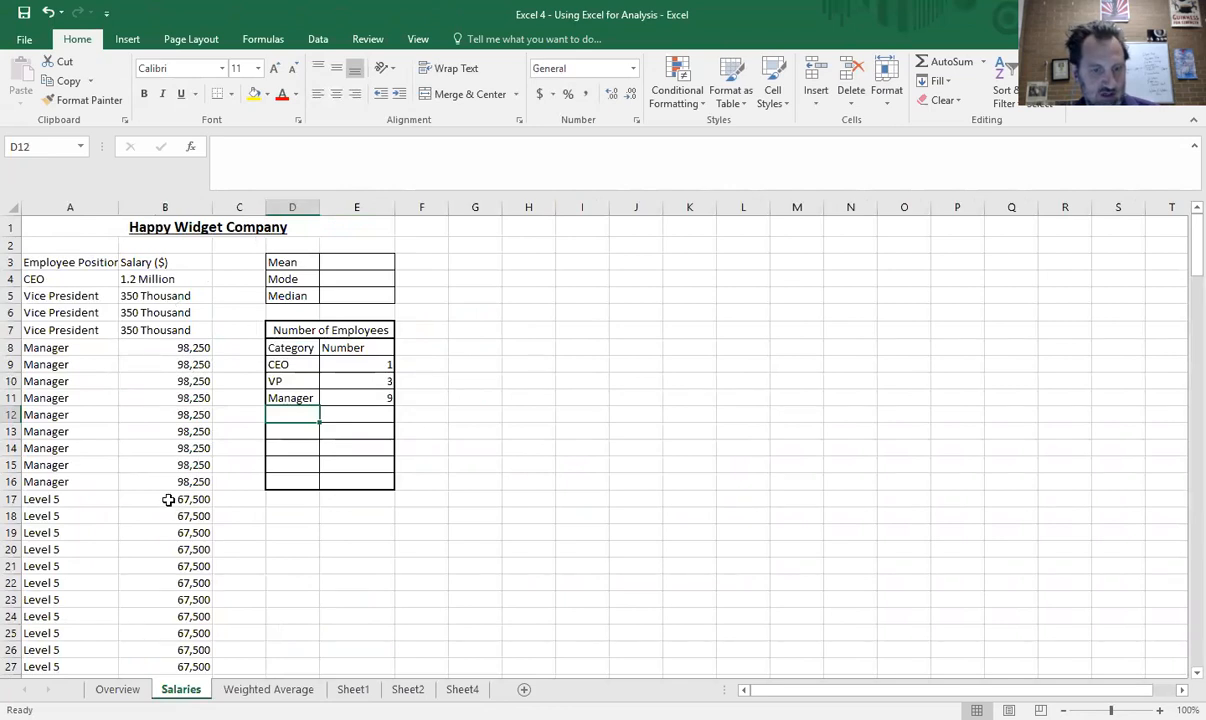
pyautogui.click(268, 689)
pyautogui.click(506, 316)
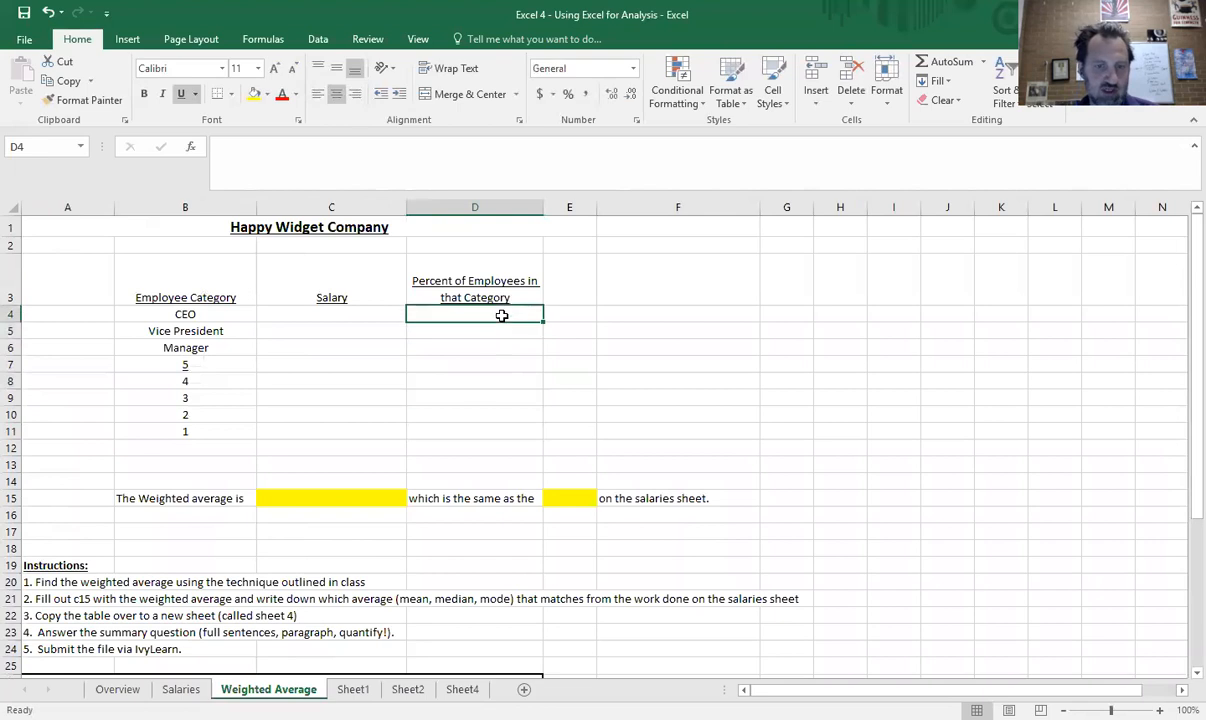
pyautogui.click(462, 438)
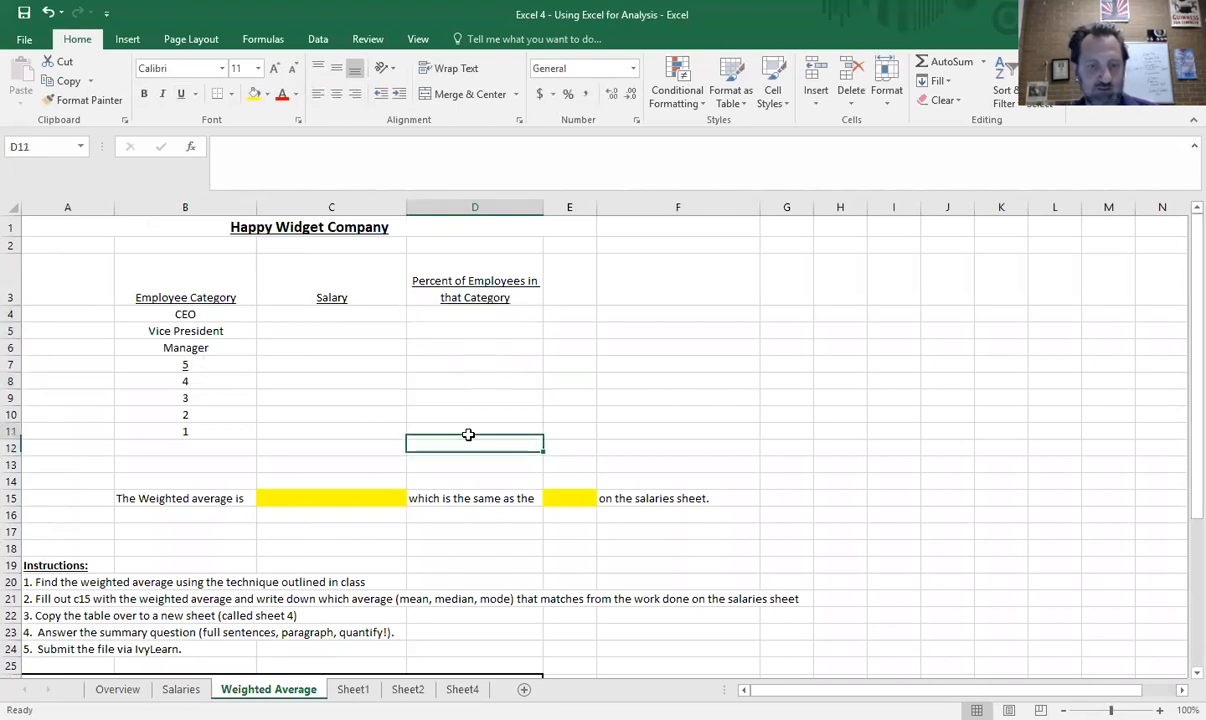
pyautogui.click(495, 353)
pyautogui.click(490, 396)
pyautogui.click(485, 348)
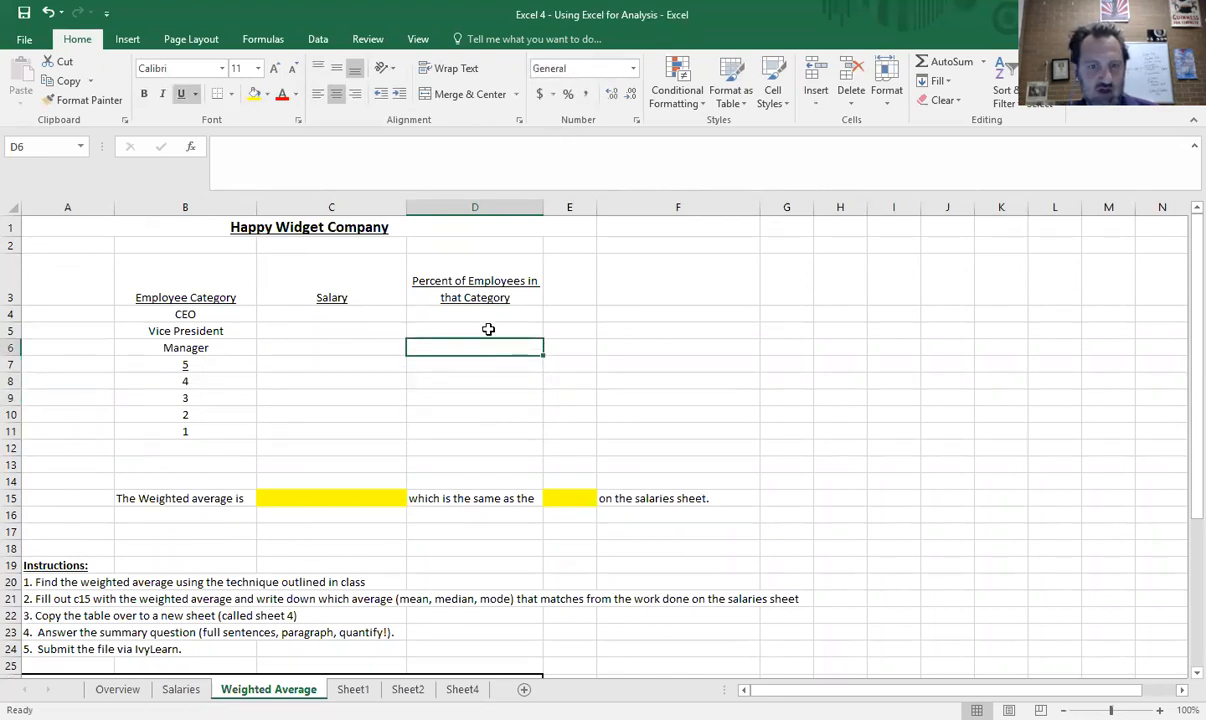
pyautogui.click(472, 430)
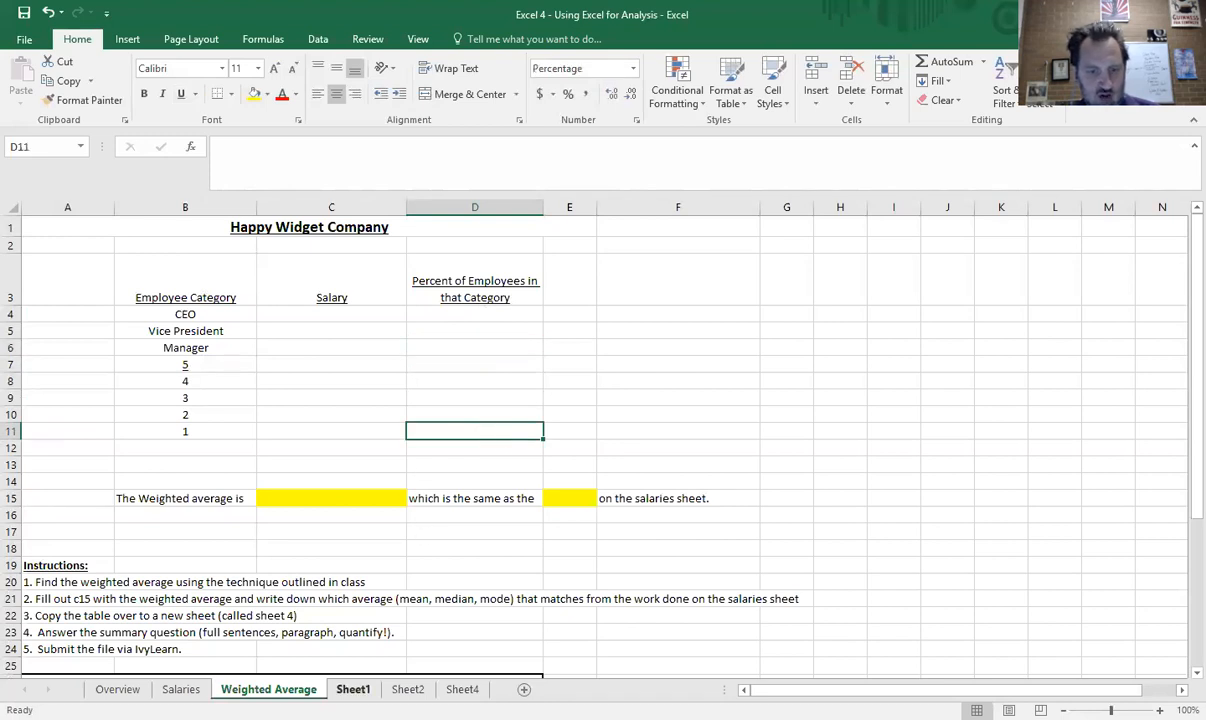
# Multiply the Level 1 salary by its percentage on Sheet1 by entering =G5*H5 in I5.
pyautogui.click(353, 690)
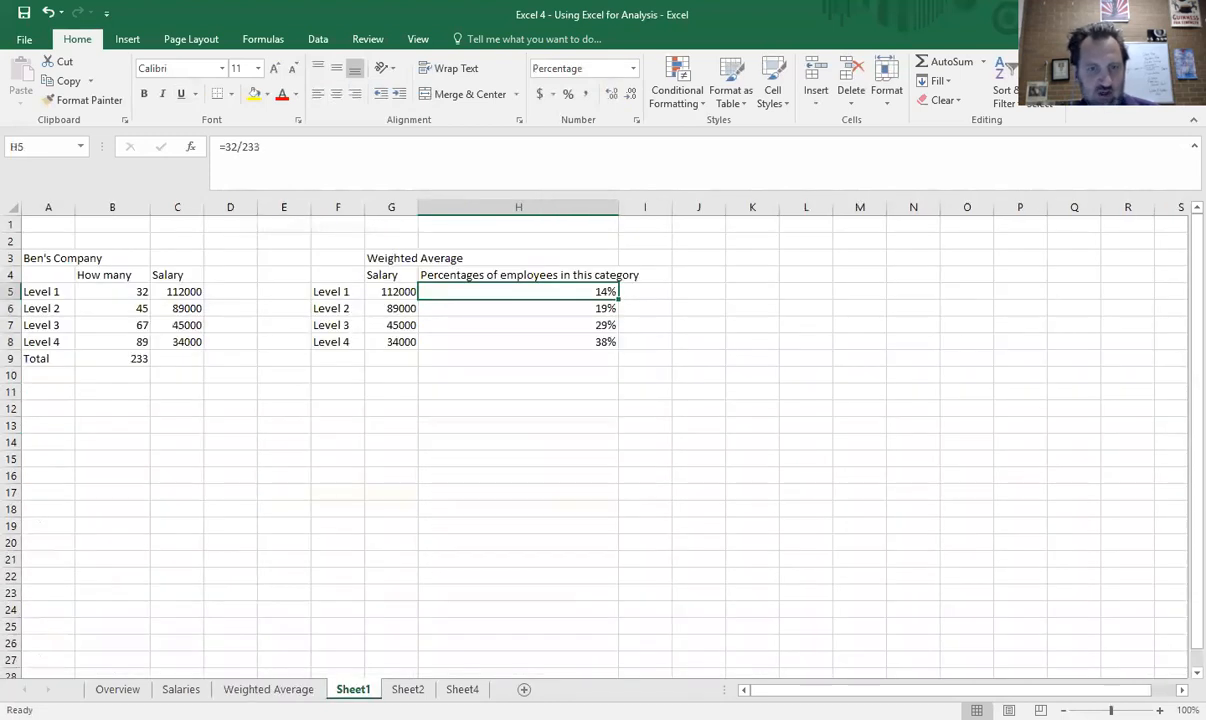
pyautogui.click(644, 290)
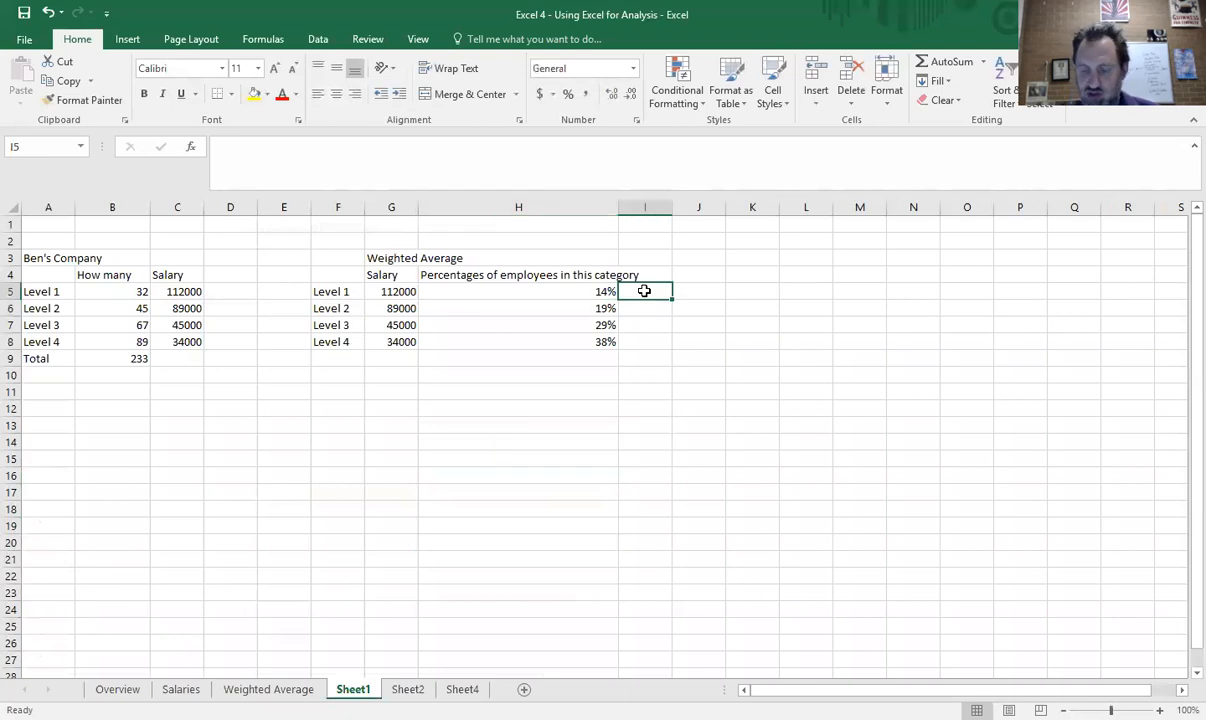
pyautogui.write('=')
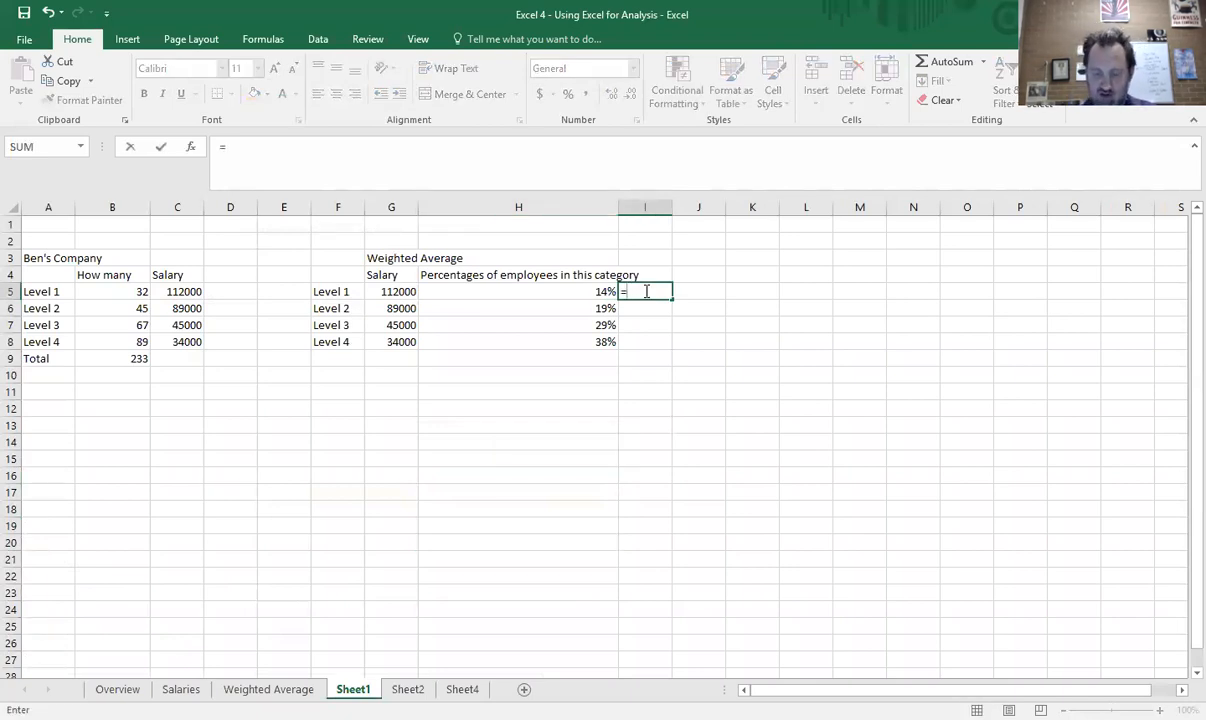
pyautogui.click(407, 291)
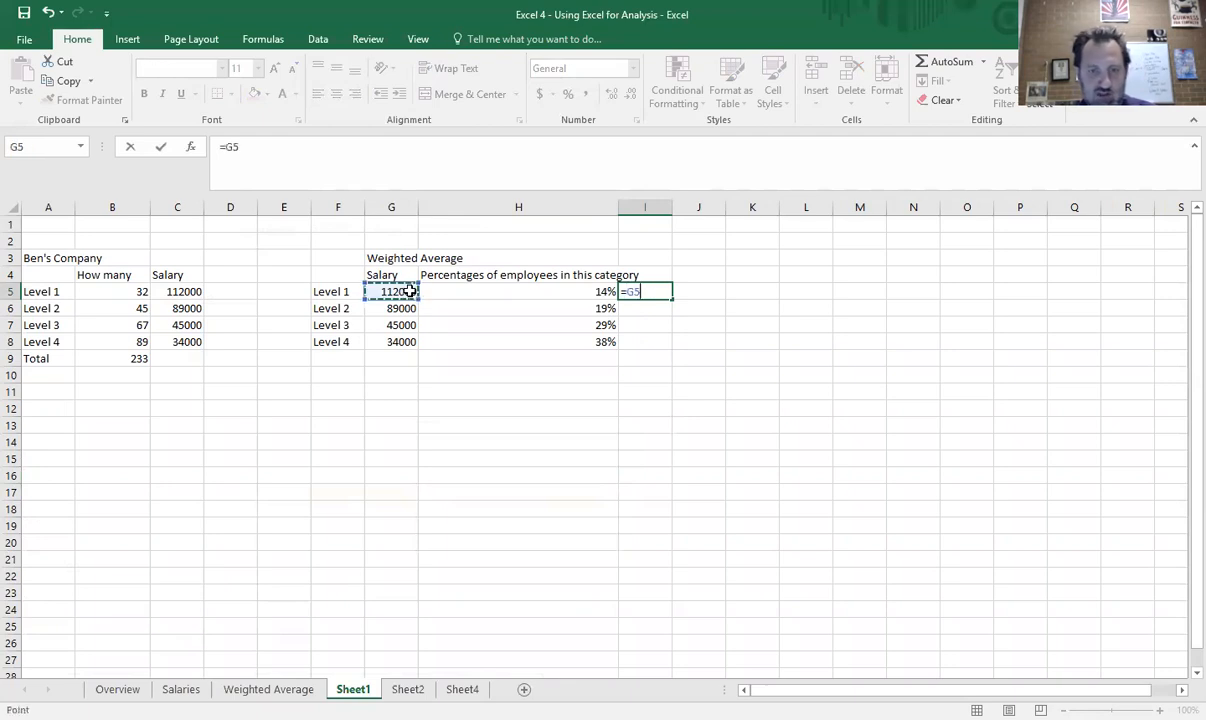
pyautogui.write('*')
pyautogui.click(498, 292)
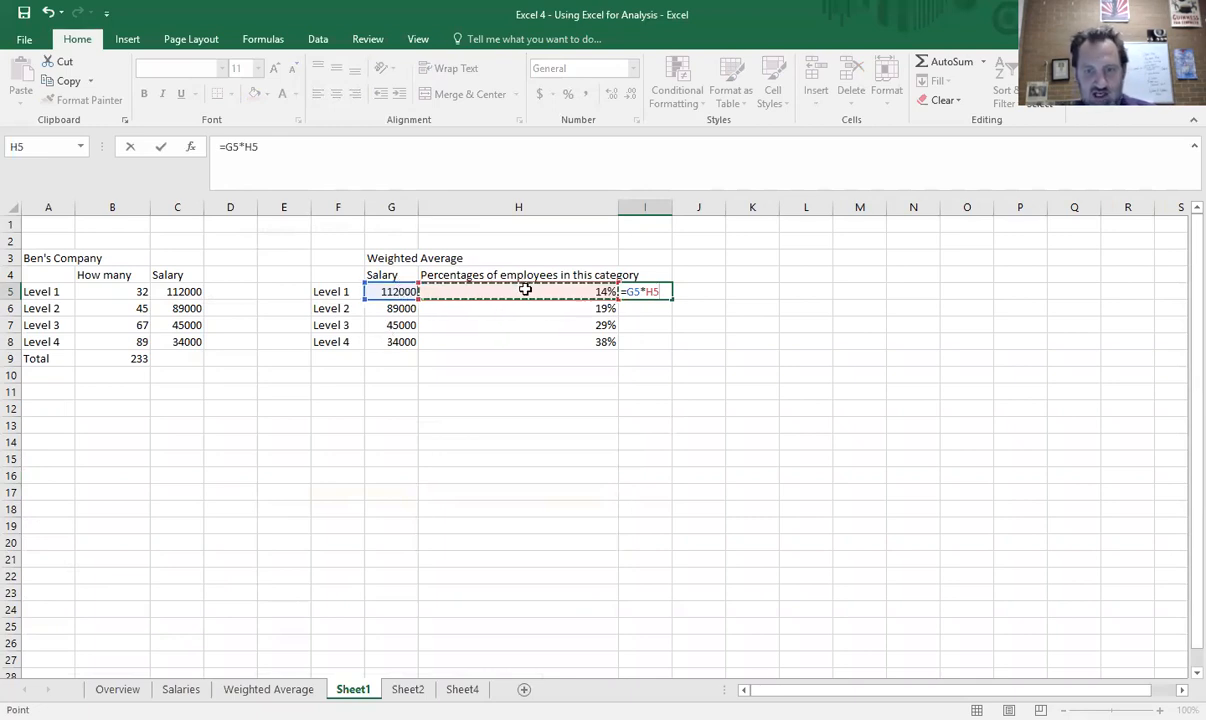
pyautogui.press('Return')
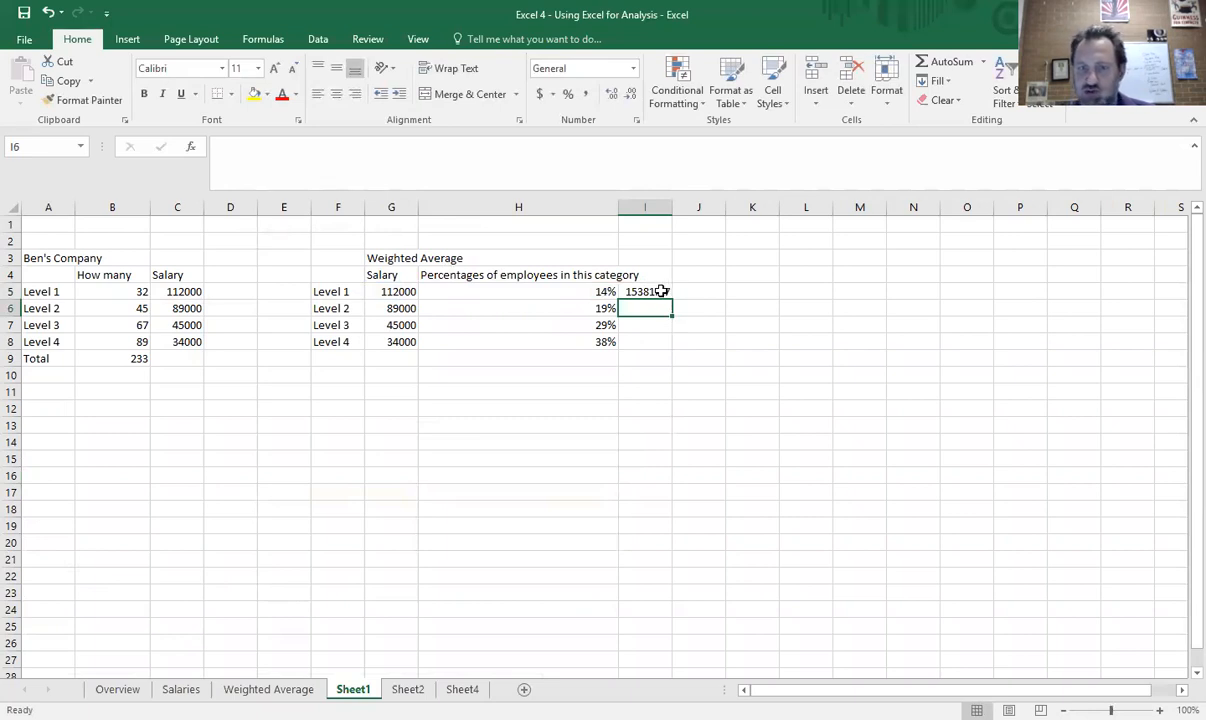
# Fill the formula in I5 down to I8 and check the copied formula in each cell.
pyautogui.click(645, 289)
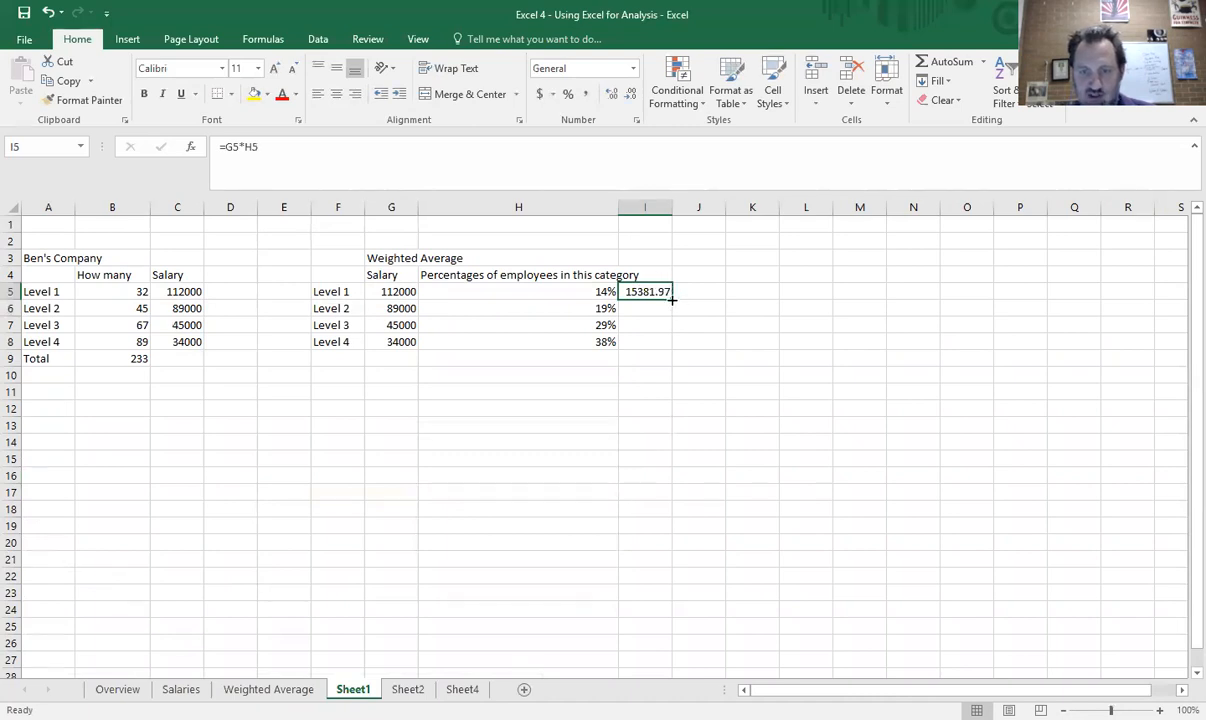
pyautogui.moveTo(672, 299); pyautogui.dragTo(674, 347)
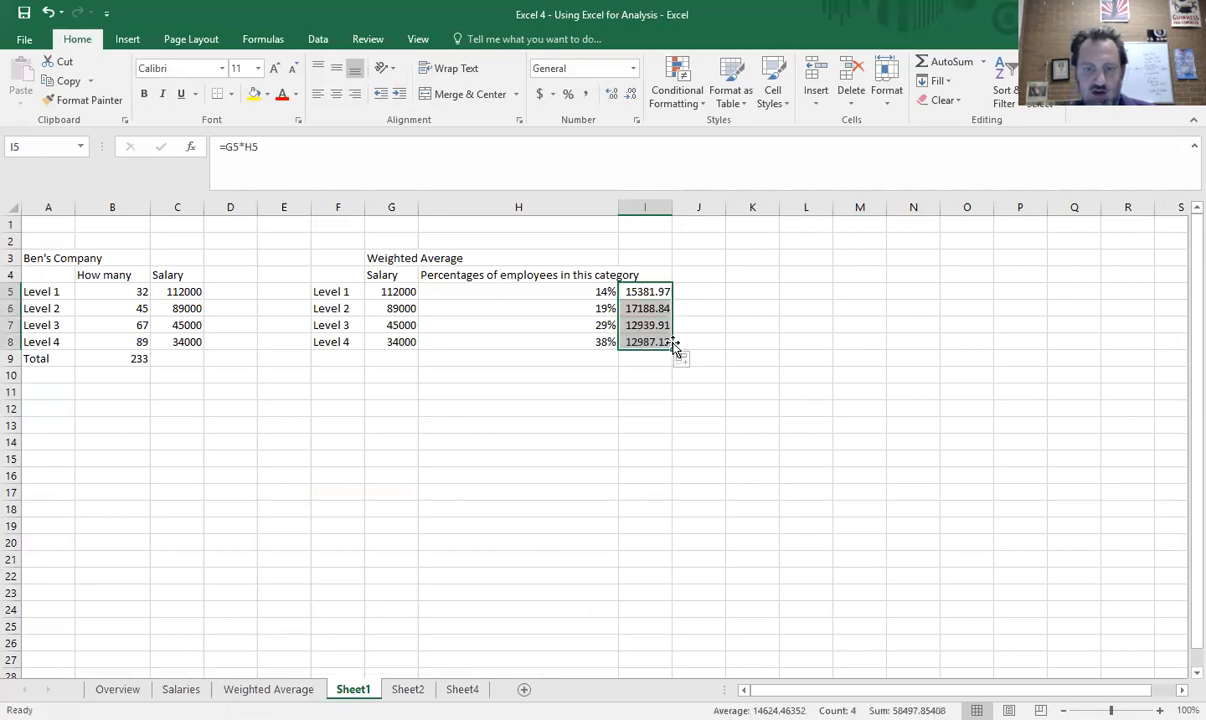
pyautogui.click(660, 292)
pyautogui.click(650, 309)
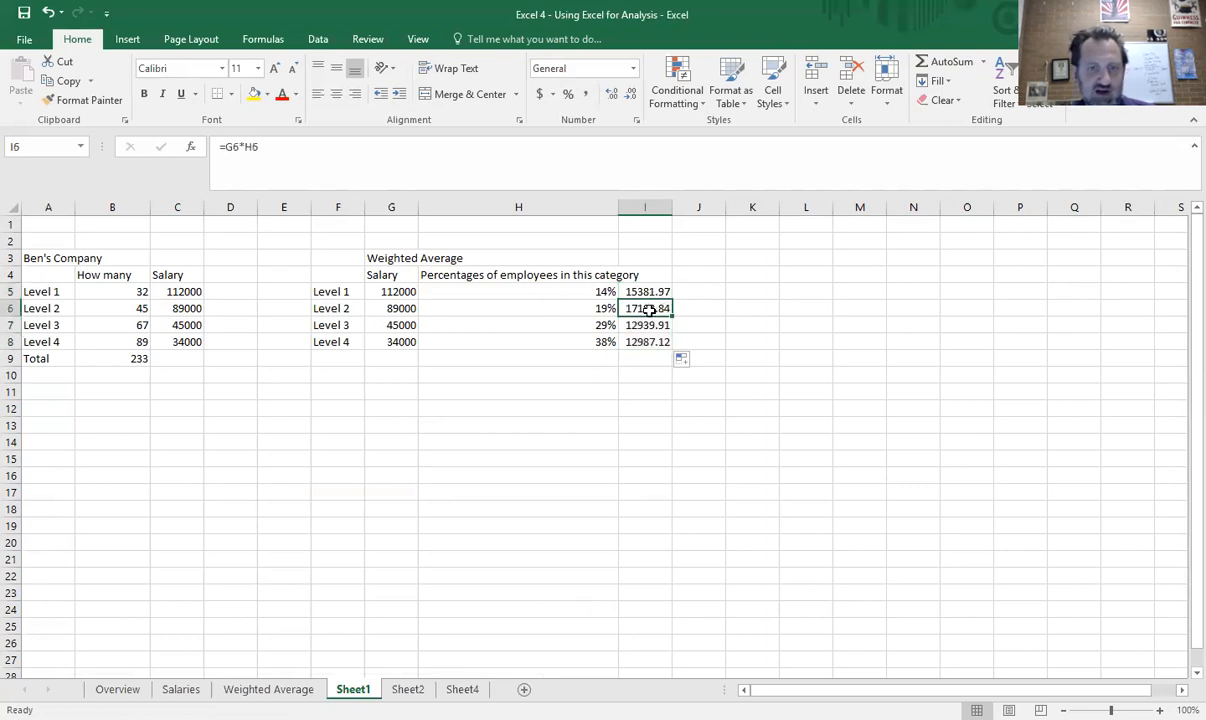
pyautogui.click(657, 326)
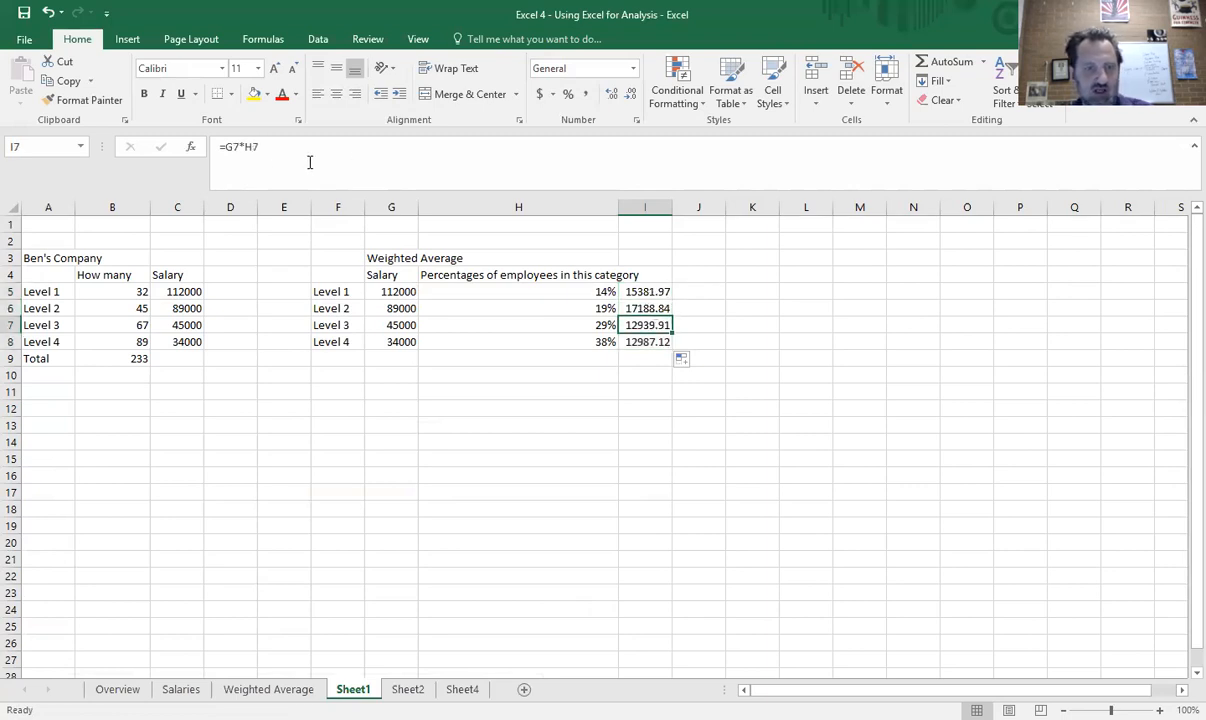
pyautogui.click(648, 342)
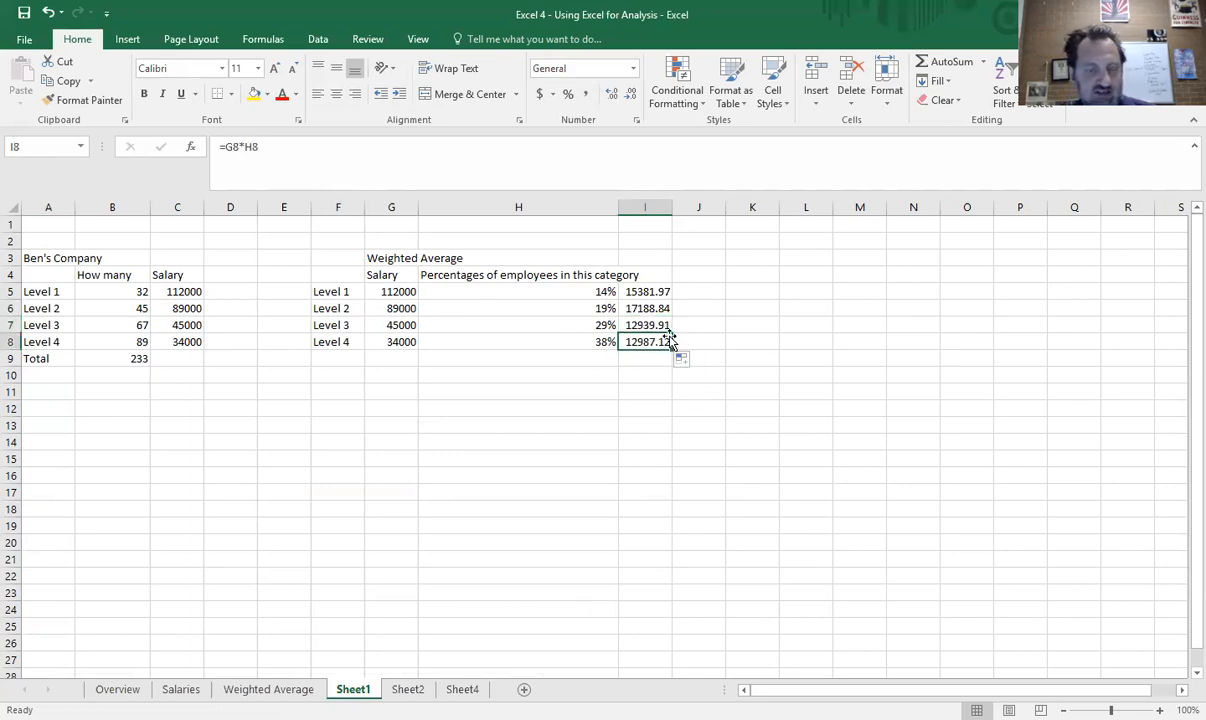
# Sum the salary-times-percentage products in I10 with =SUM(I5:I8) and apply the dollar accounting format to it.
pyautogui.click(647, 372)
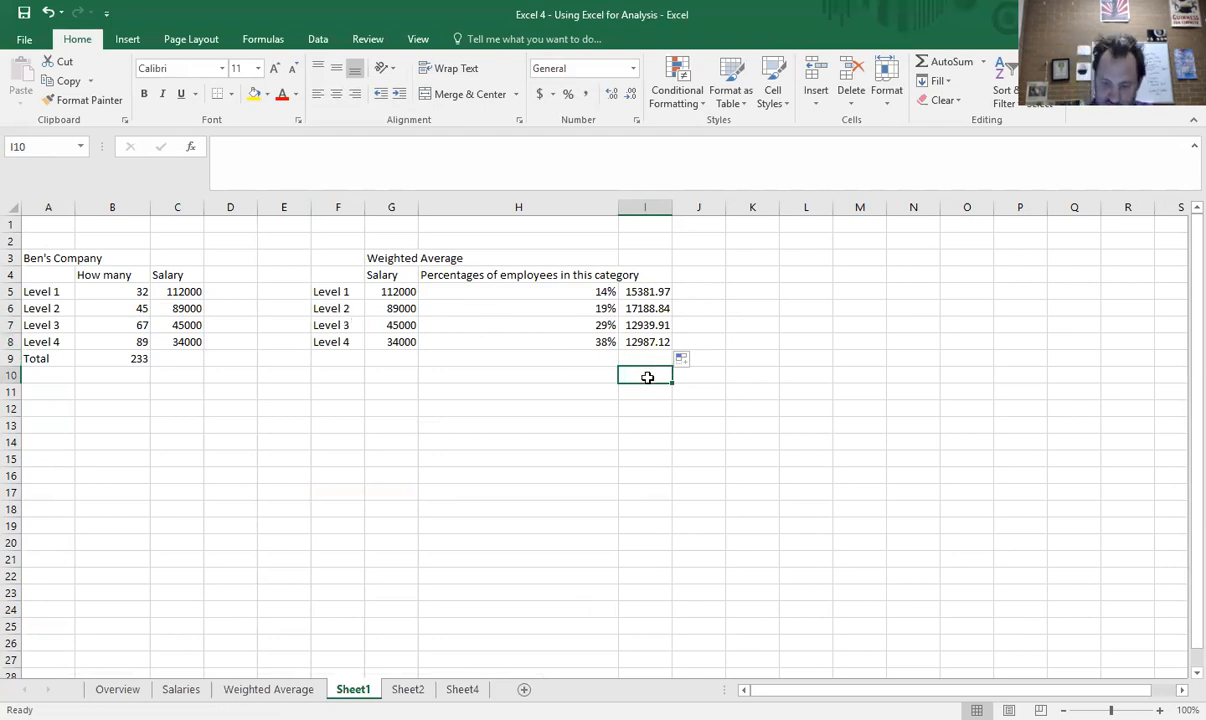
pyautogui.write('=')
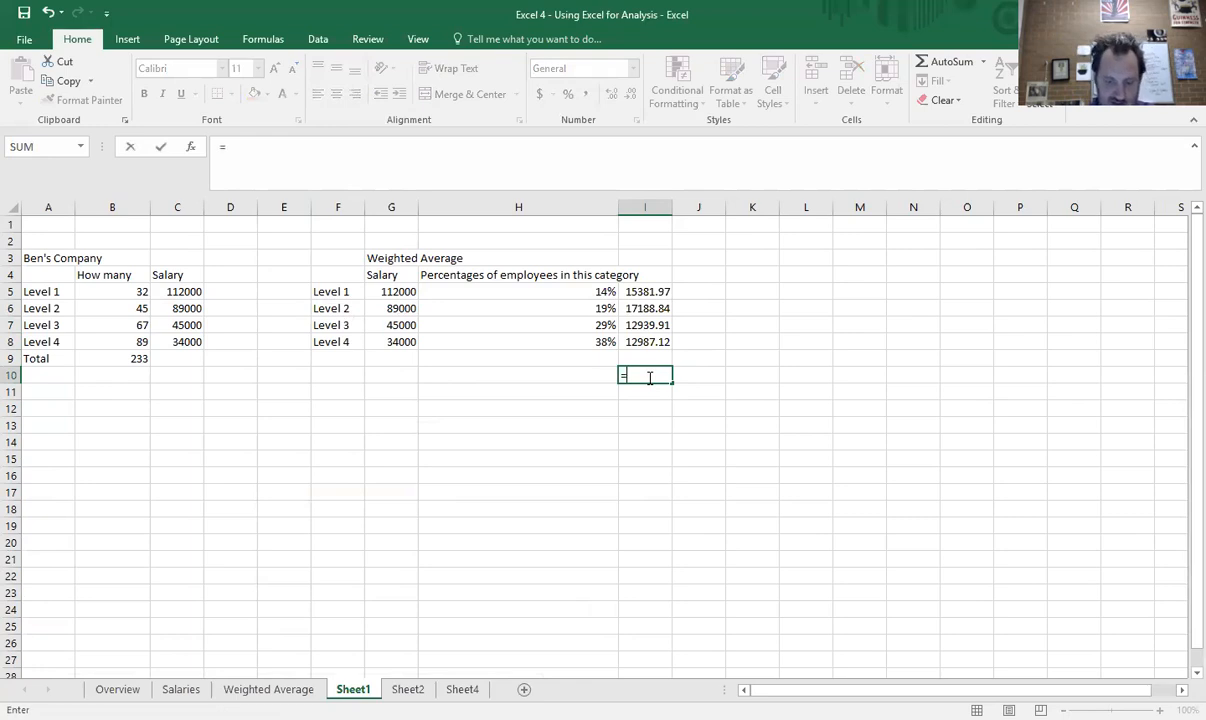
pyautogui.write('sum(')
pyautogui.moveTo(655, 293); pyautogui.dragTo(655, 342)
pyautogui.press('Return')
pyautogui.click(646, 376)
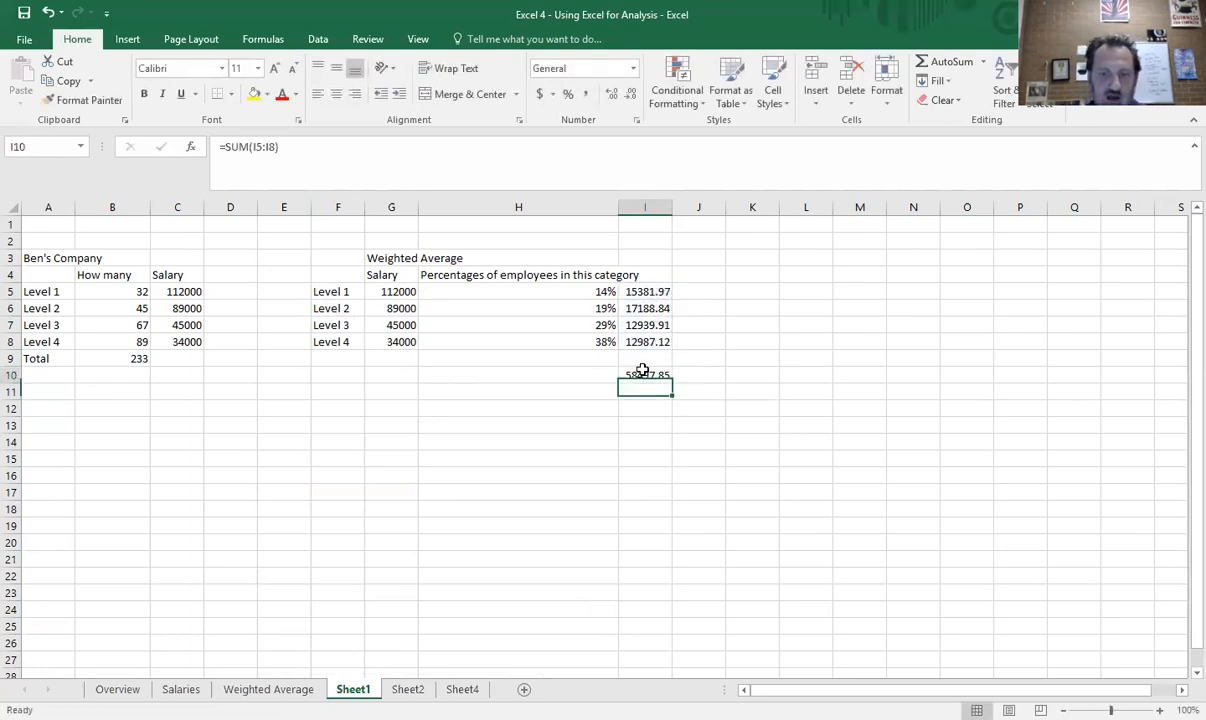
pyautogui.click(540, 93)
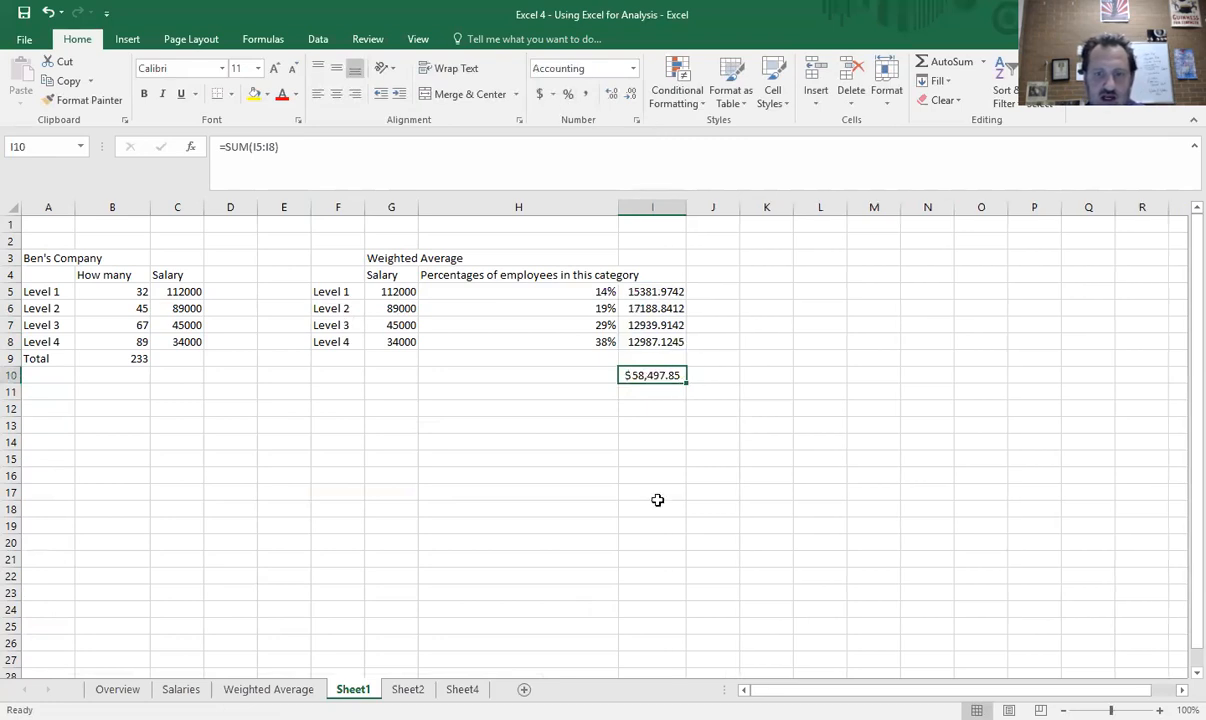
pyautogui.click(657, 468)
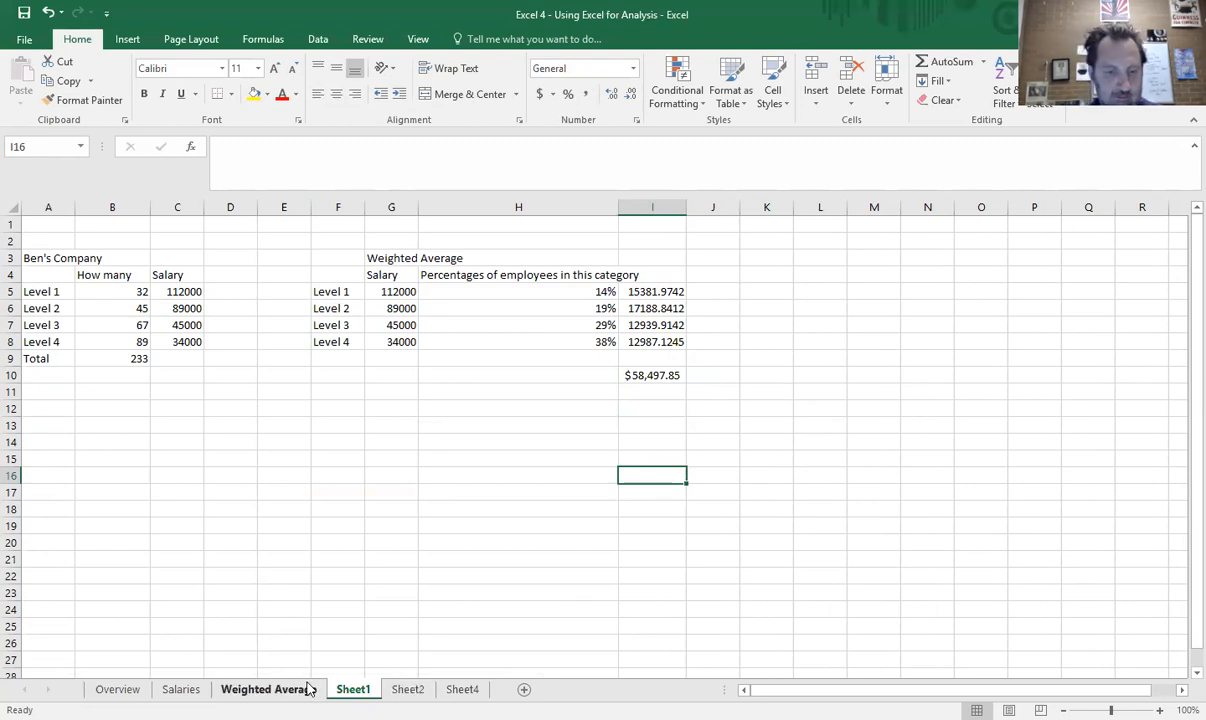
# Review the weighted average cell C15 on the Weighted Average sheet and the Mean, Mode and Median cells on the Salaries sheet.
pyautogui.click(268, 689)
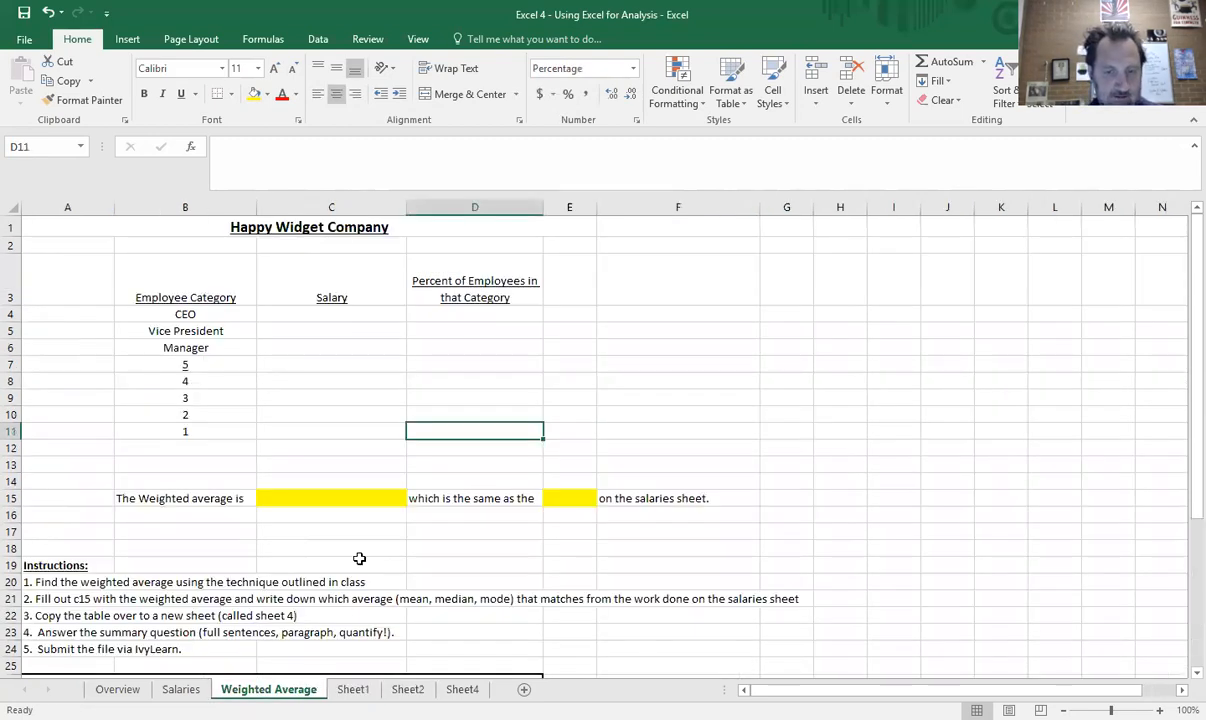
pyautogui.click(371, 498)
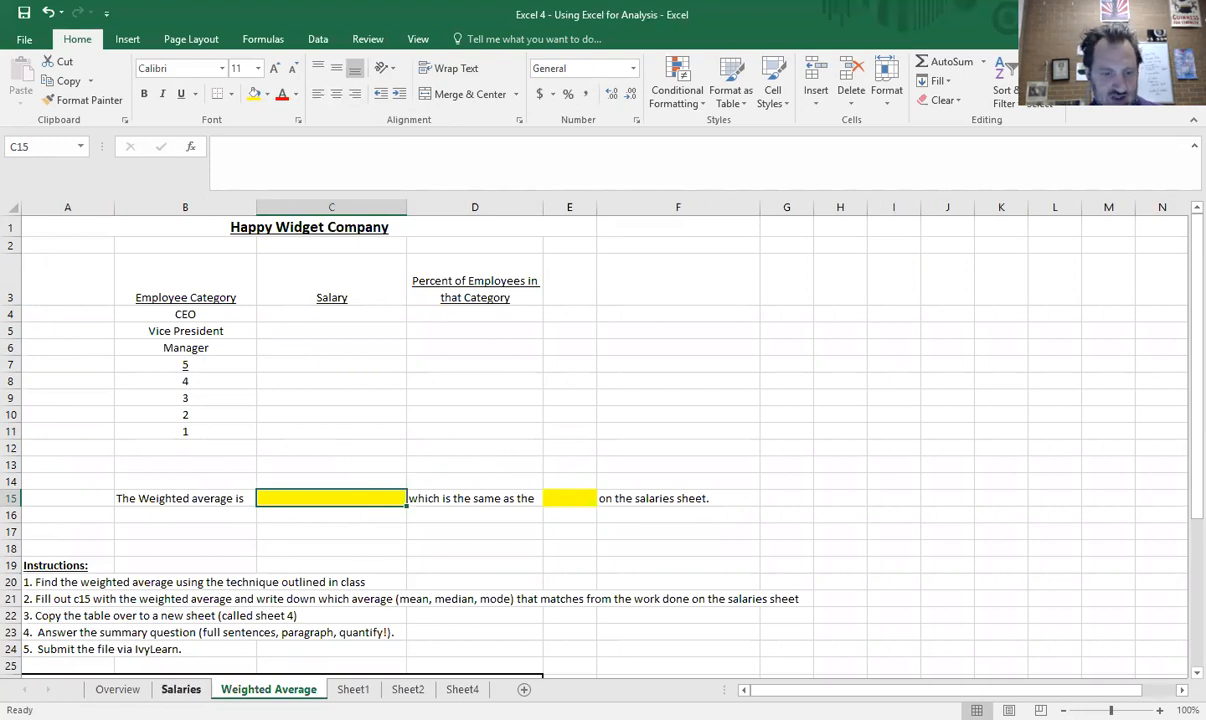
pyautogui.click(181, 689)
pyautogui.click(343, 262)
pyautogui.press('Down')
pyautogui.press('Down')
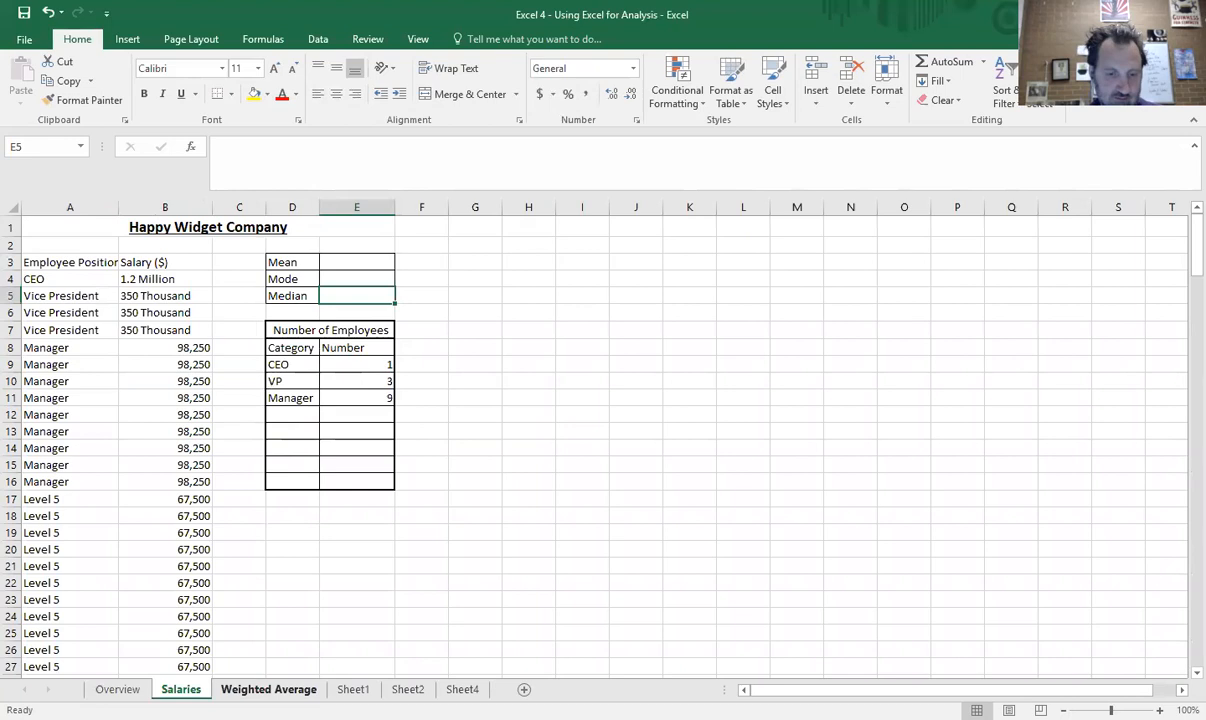
# Read the instructions and the summary question on the Weighted Average sheet, including the answer box below the question.
pyautogui.click(268, 689)
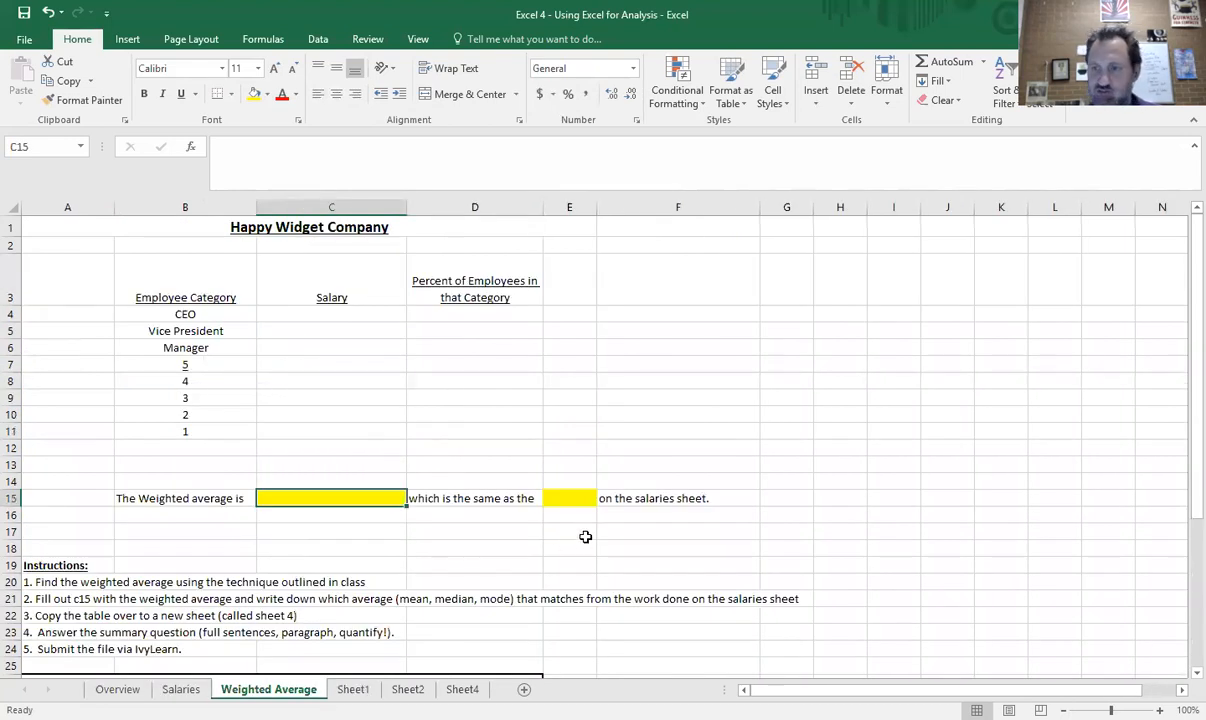
pyautogui.scroll(-1, 514, 518)
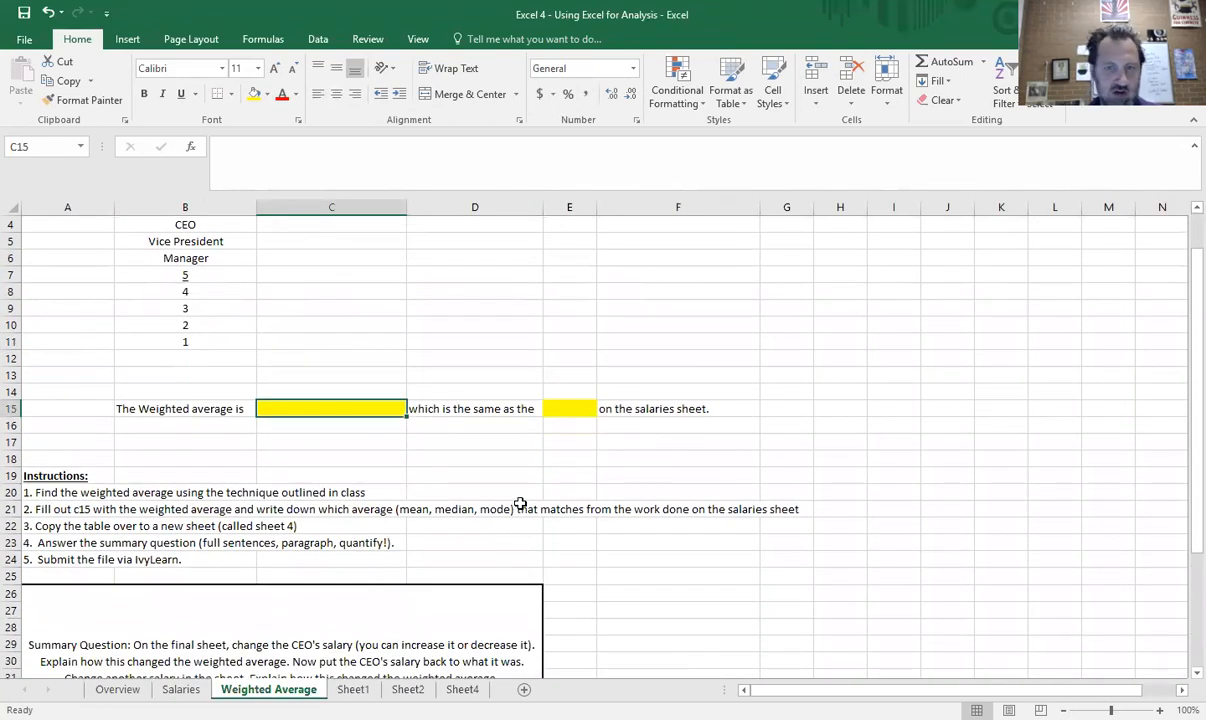
pyautogui.scroll(-2, 518, 501)
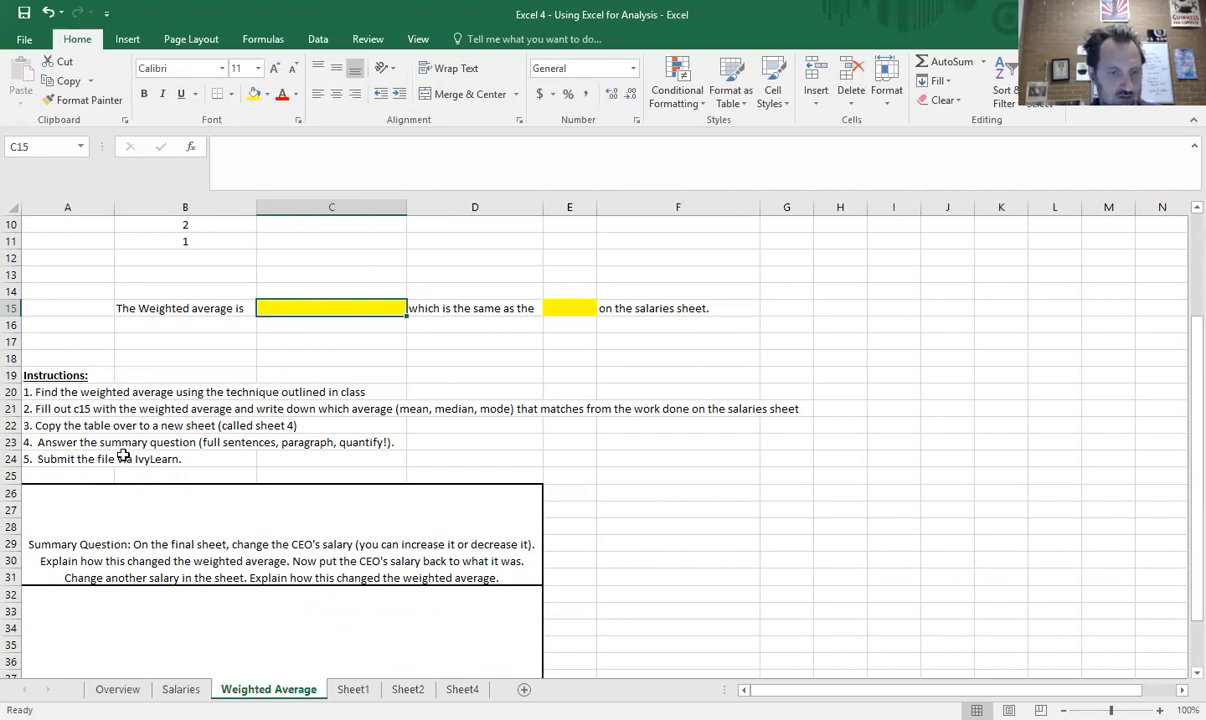
pyautogui.scroll(-1, 123, 456)
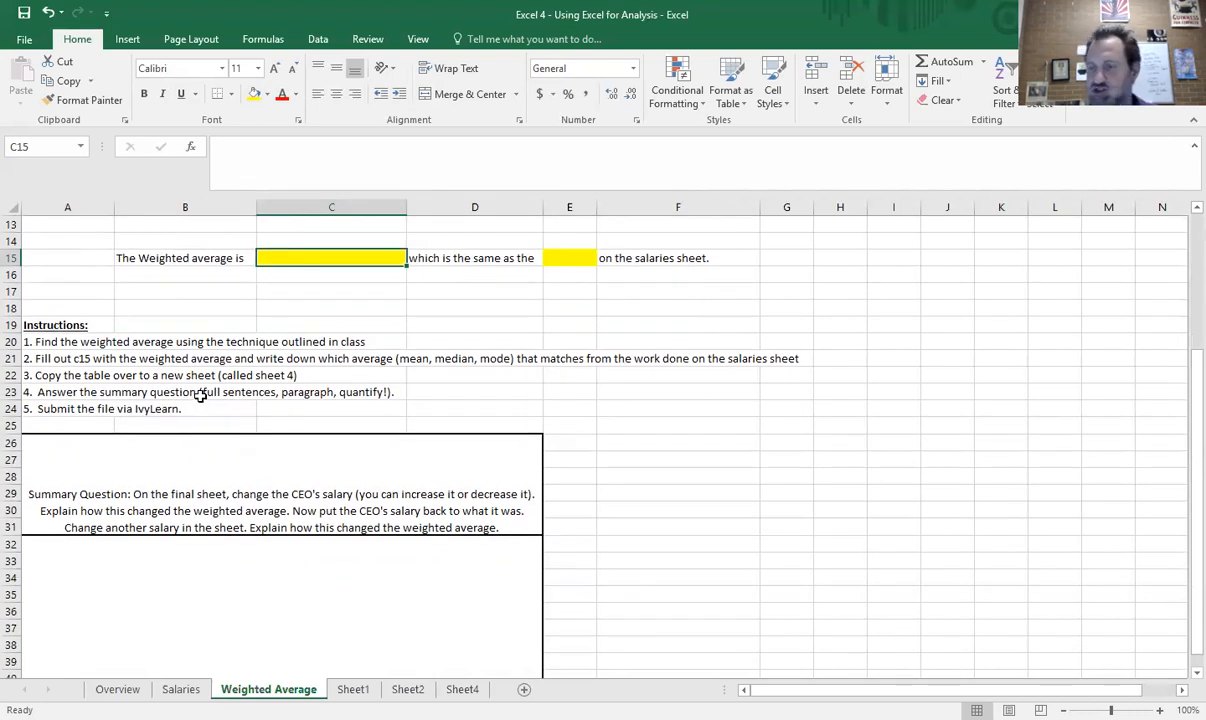
pyautogui.scroll(-1, 200, 493)
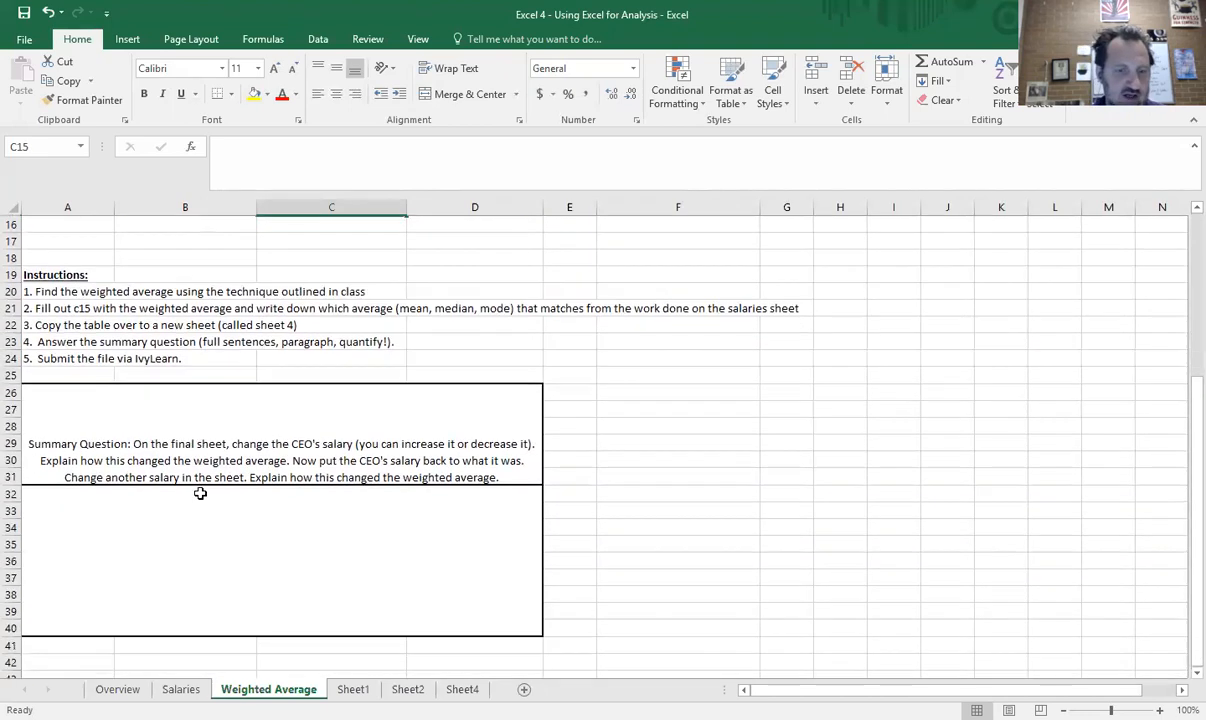
pyautogui.click(231, 519)
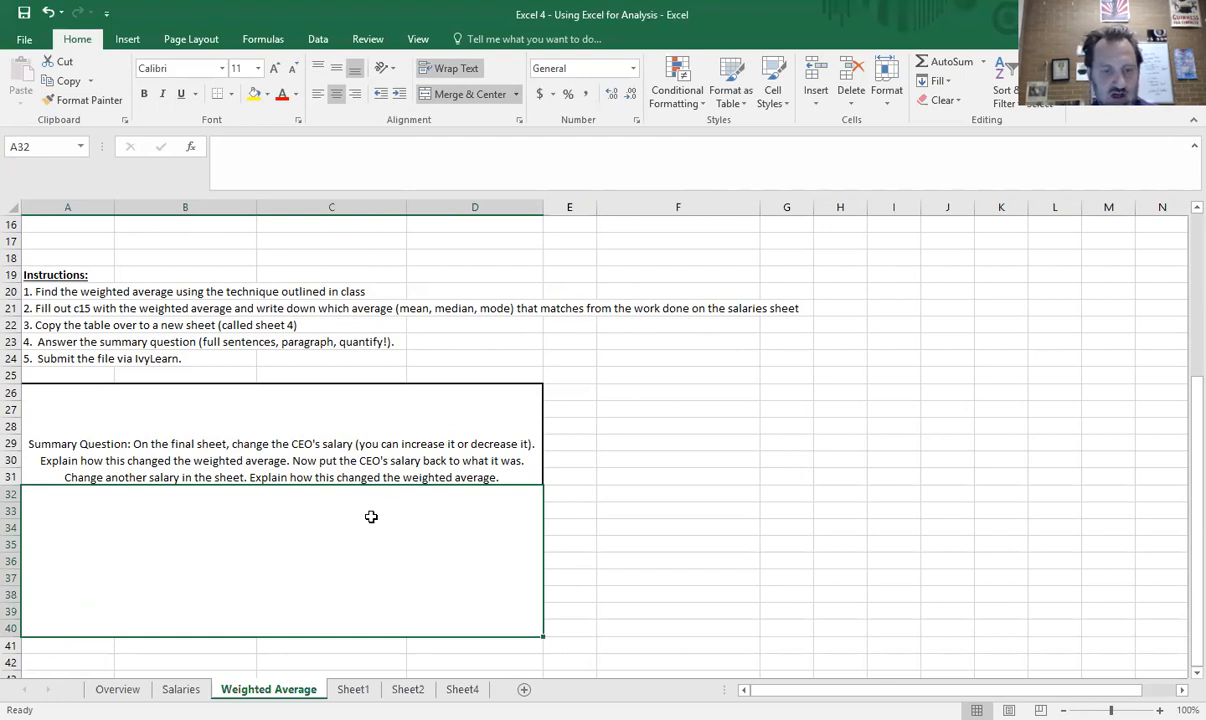
pyautogui.scroll(5, 371, 516)
# Copy the Happy Widget Company table A1:E14 from the Weighted Average sheet to cell A1 of Sheet4.
pyautogui.click(415, 443)
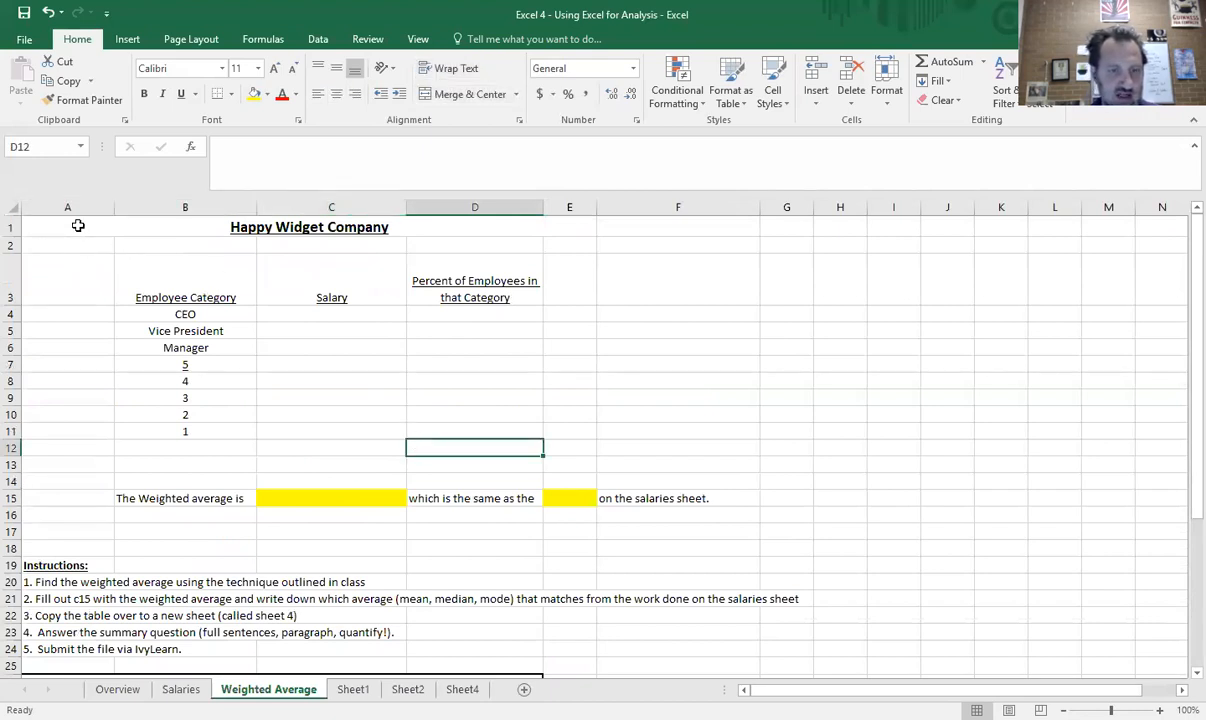
pyautogui.moveTo(78, 228); pyautogui.dragTo(452, 477)
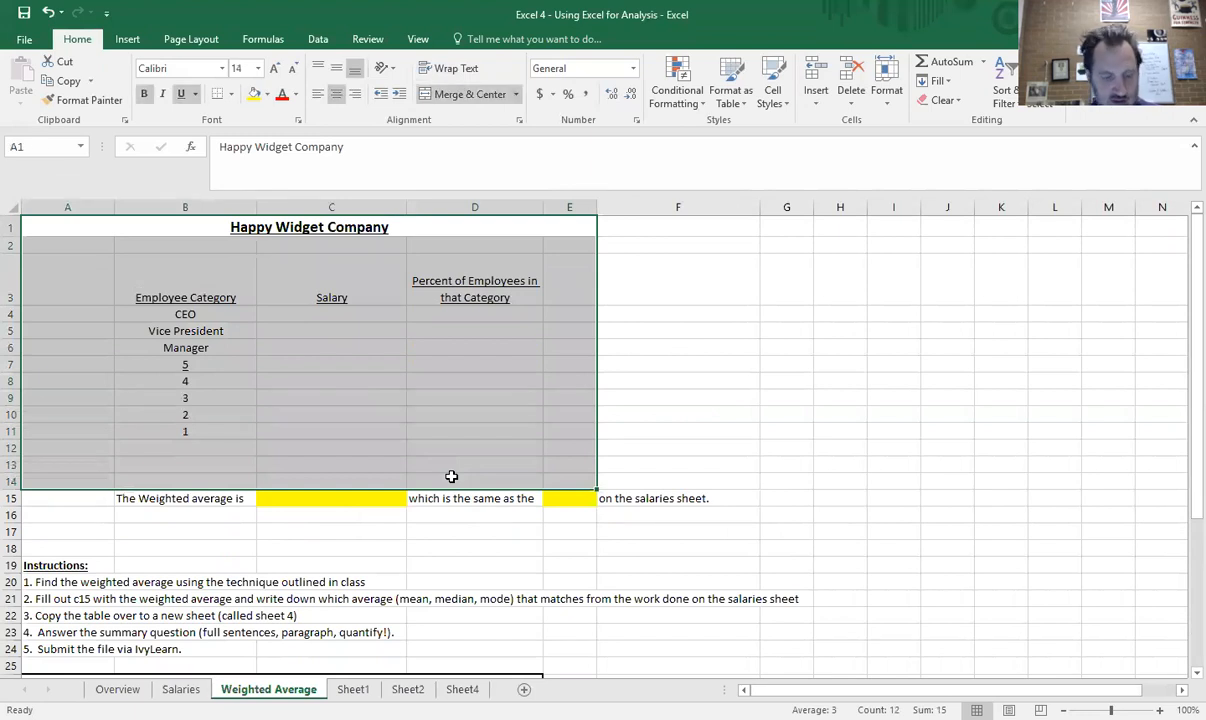
pyautogui.hotkey('ctrl', 'c')
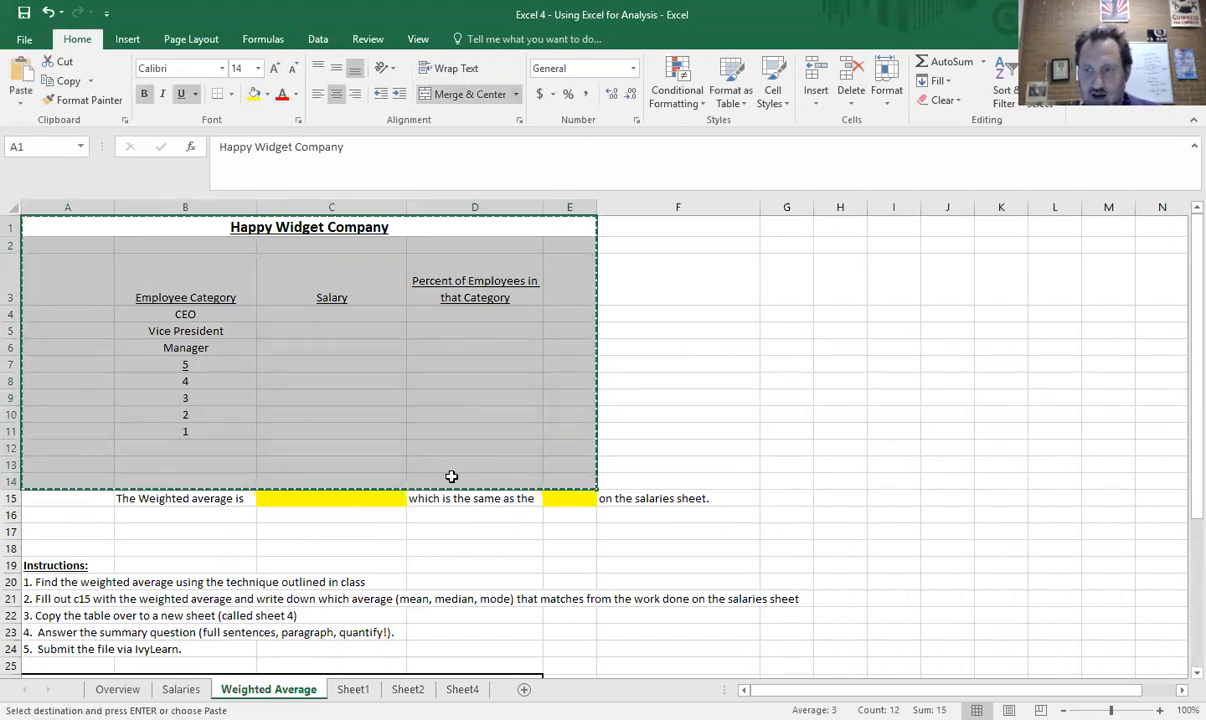
pyautogui.click(462, 689)
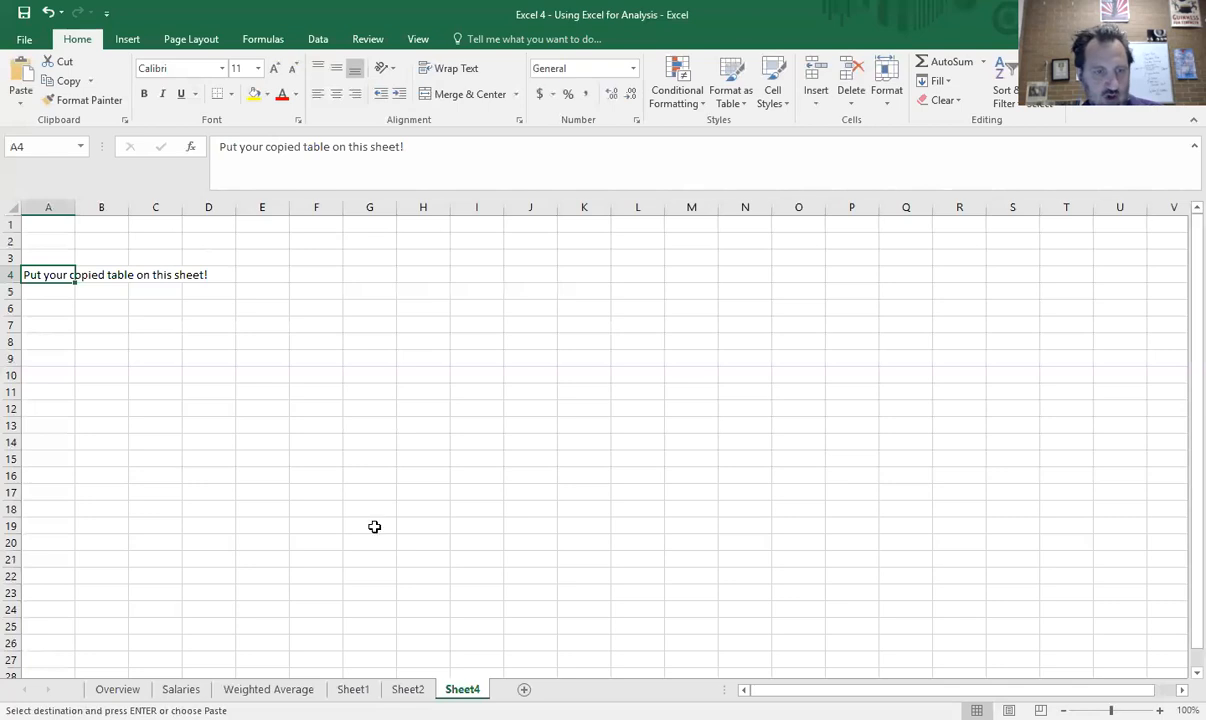
pyautogui.click(46, 227)
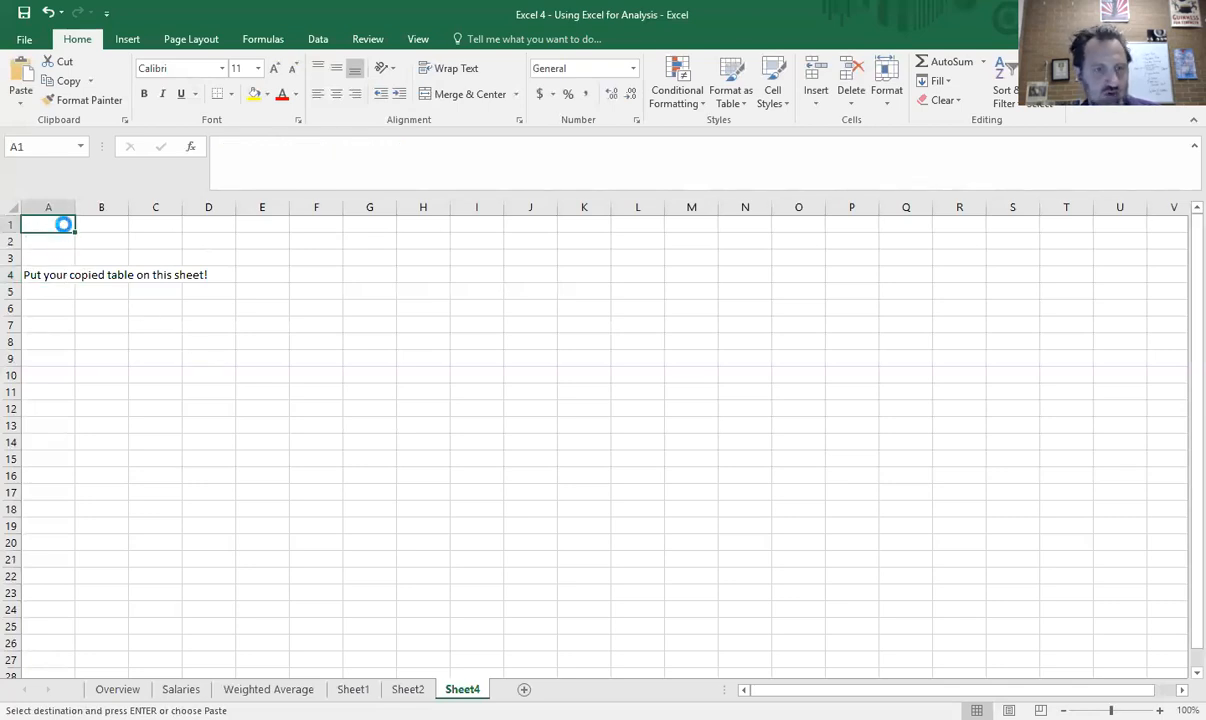
pyautogui.hotkey('ctrl', 'v')
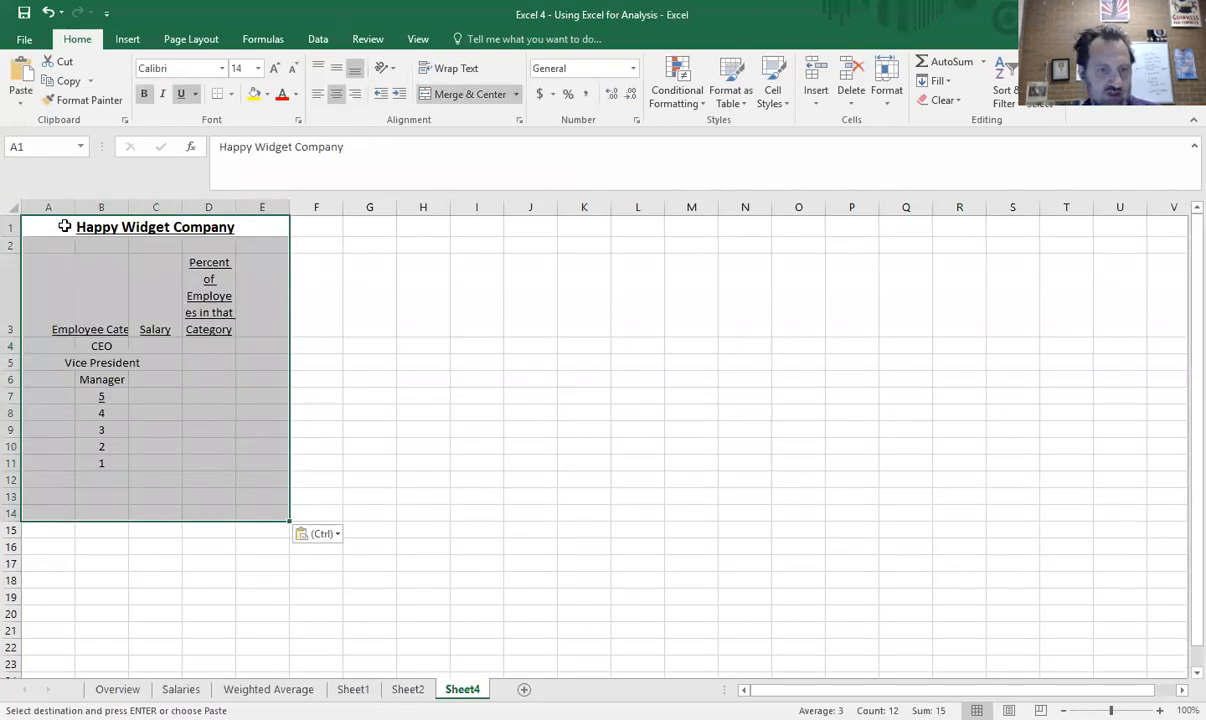
# Widen columns B, C and D of the pasted table on Sheet4 and check its Salary and Percent of Employees cells.
pyautogui.doubleClick(127, 207)
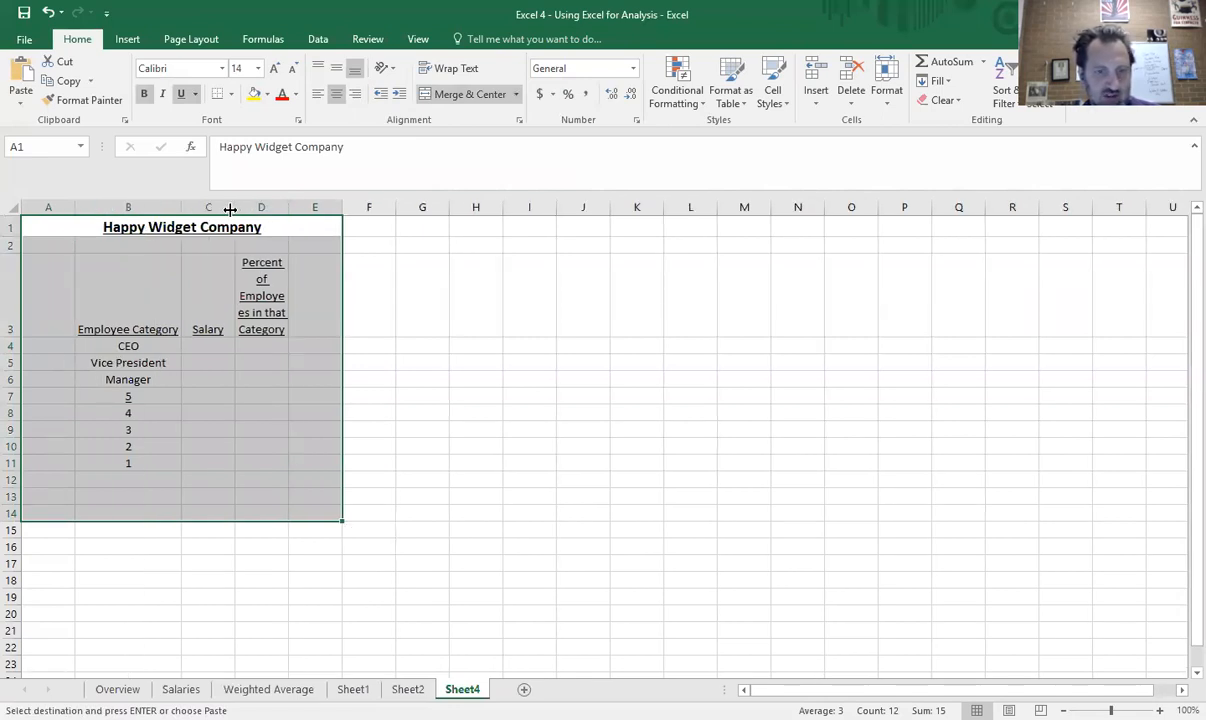
pyautogui.click(525, 461)
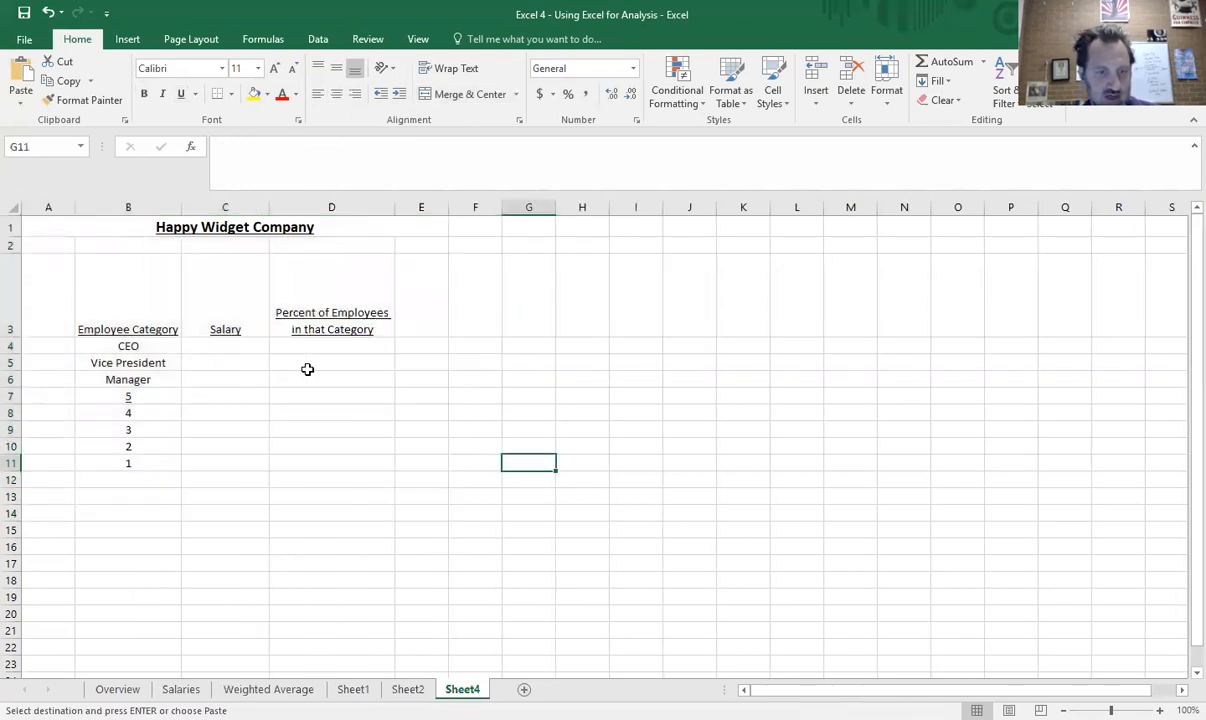
pyautogui.click(246, 359)
pyautogui.click(247, 394)
pyautogui.click(310, 392)
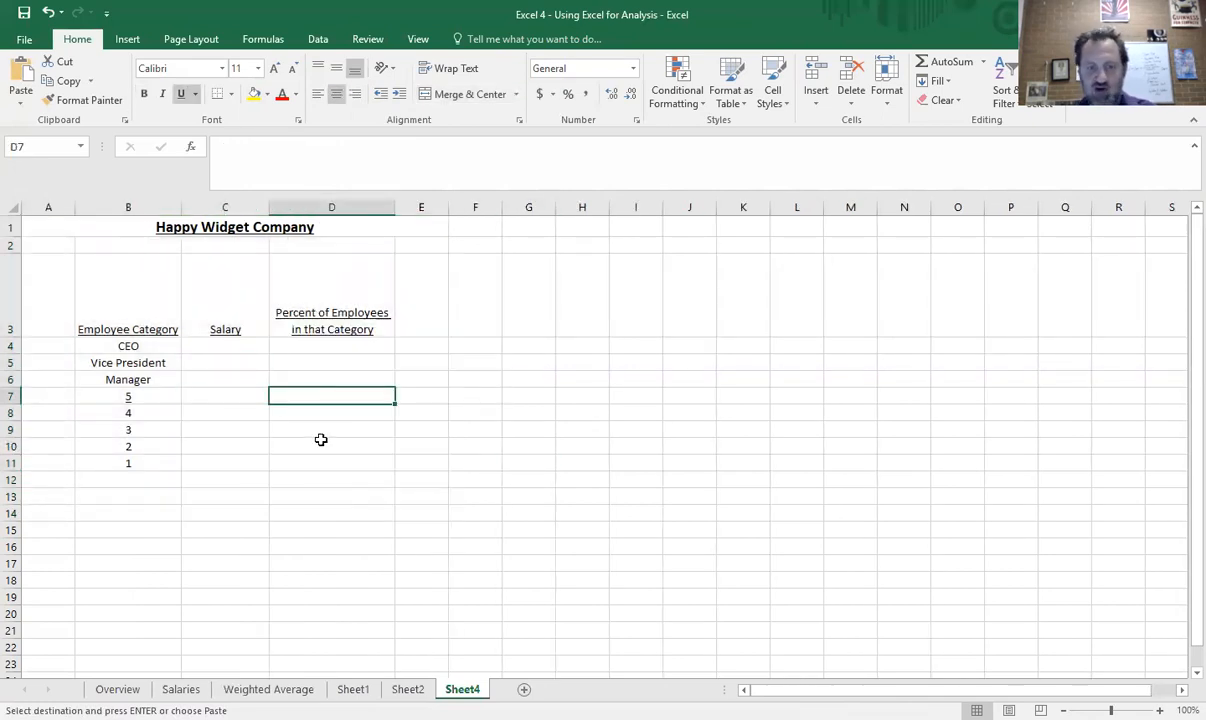
pyautogui.click(302, 444)
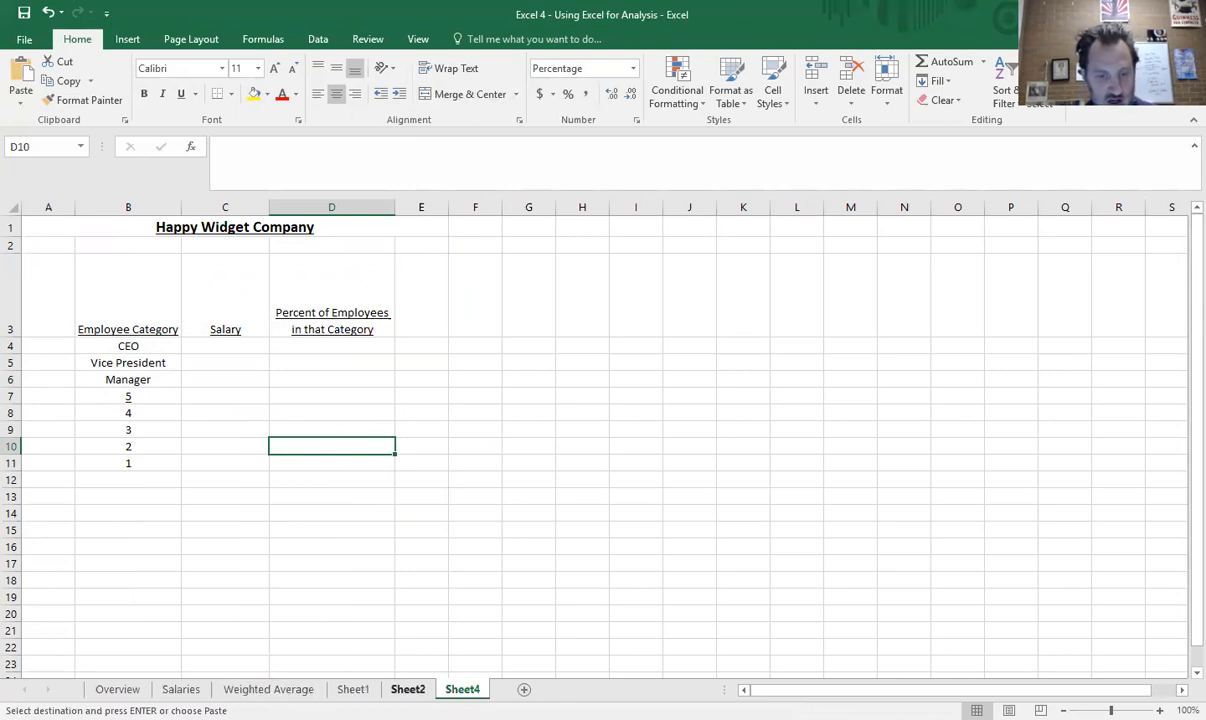
# Highlight the weighted average in I10 on Sheet1 with a yellow fill.
pyautogui.click(407, 689)
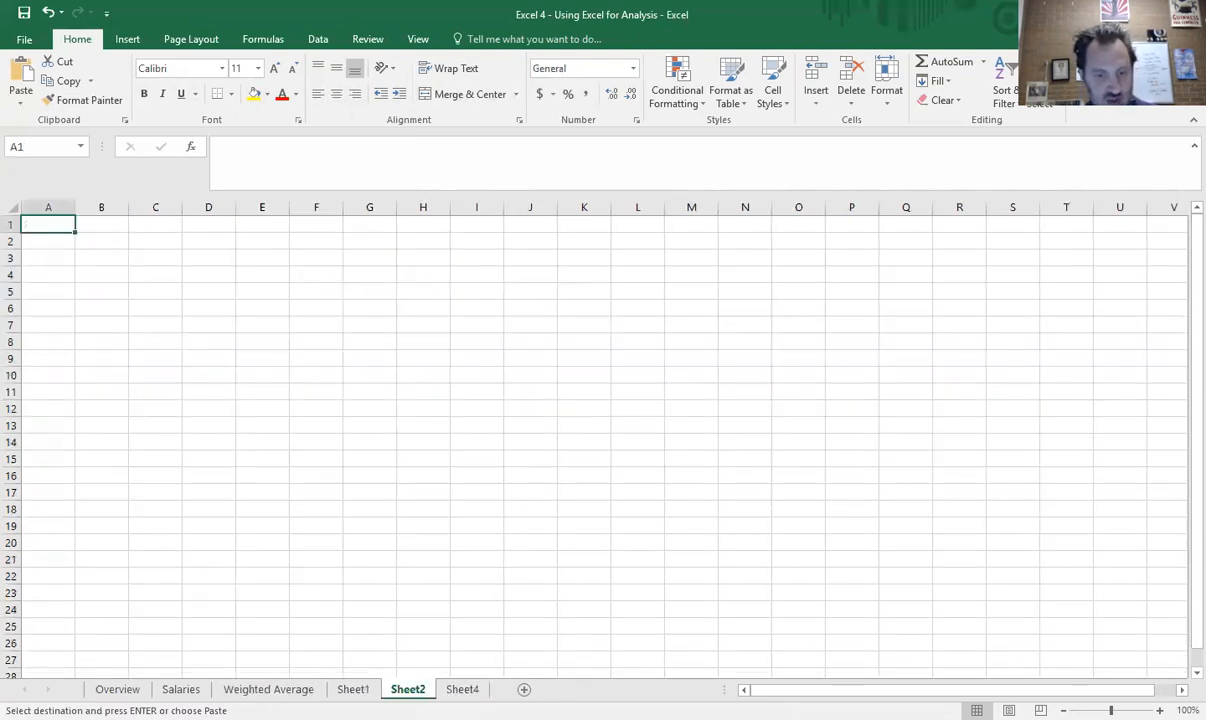
pyautogui.click(365, 689)
pyautogui.click(403, 388)
pyautogui.click(395, 292)
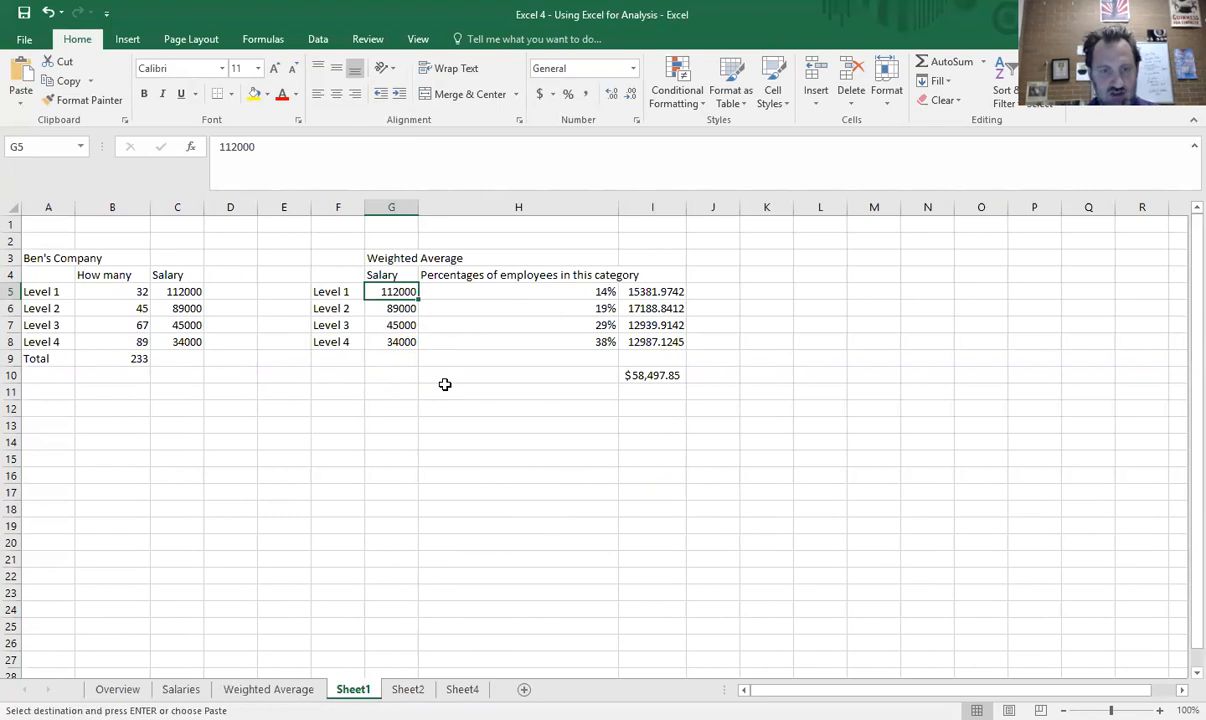
pyautogui.click(654, 375)
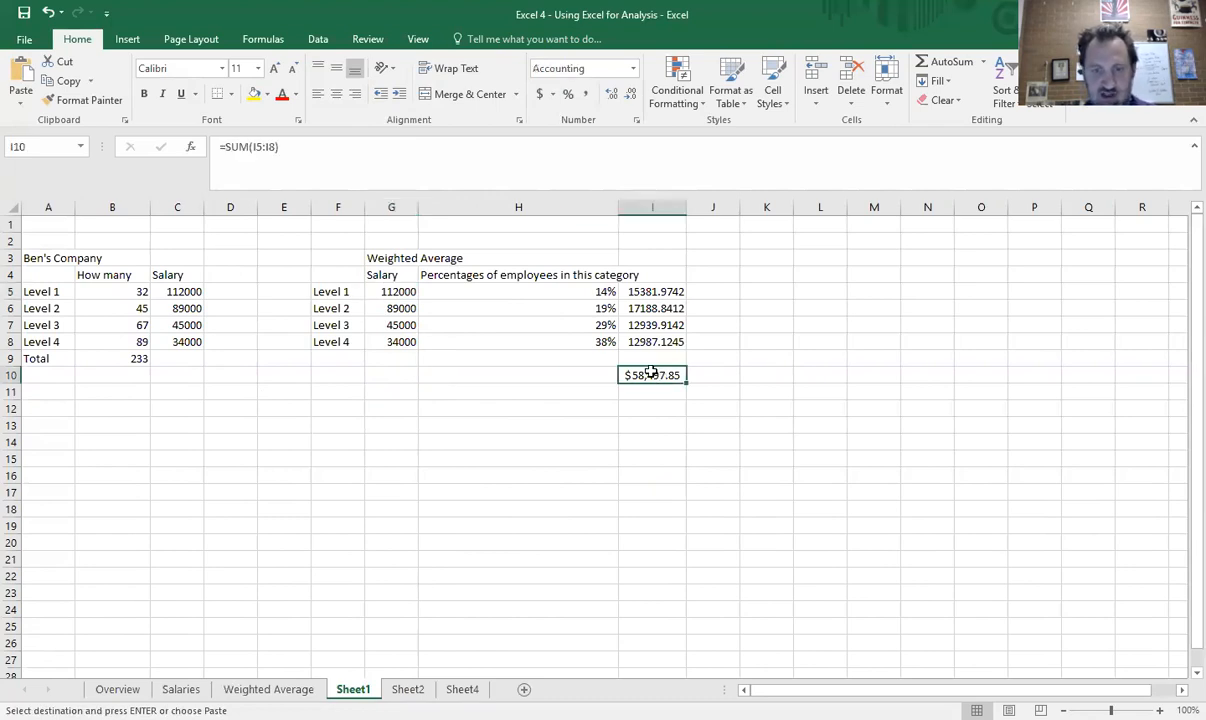
pyautogui.click(255, 94)
pyautogui.click(425, 478)
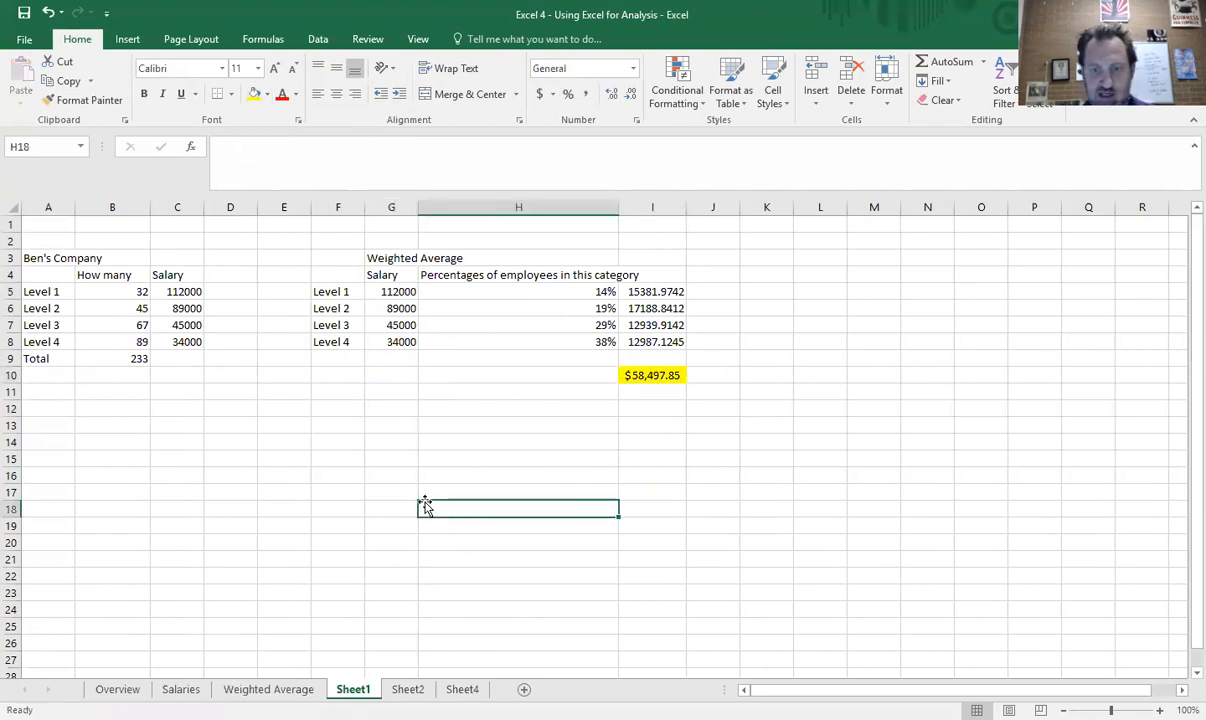
# Try a Level 1 salary of 120000 in G5, check its effect on the weighted average in I10, and undo the change.
pyautogui.click(380, 290)
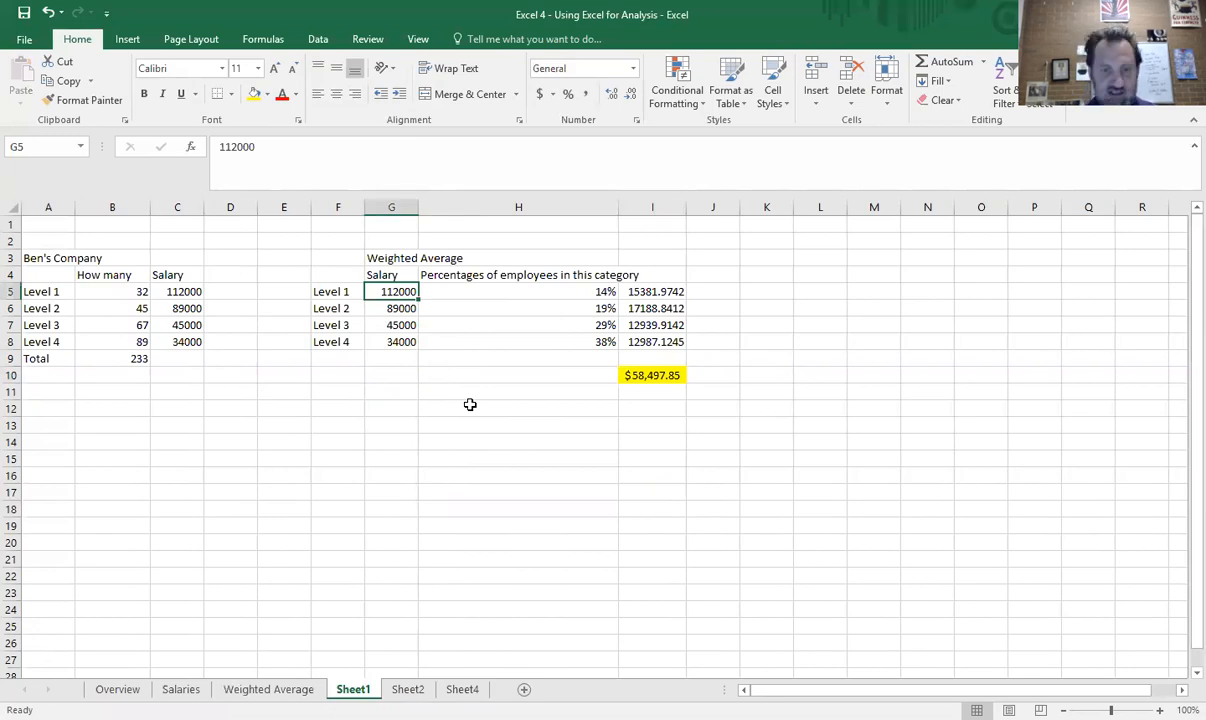
pyautogui.write('1200')
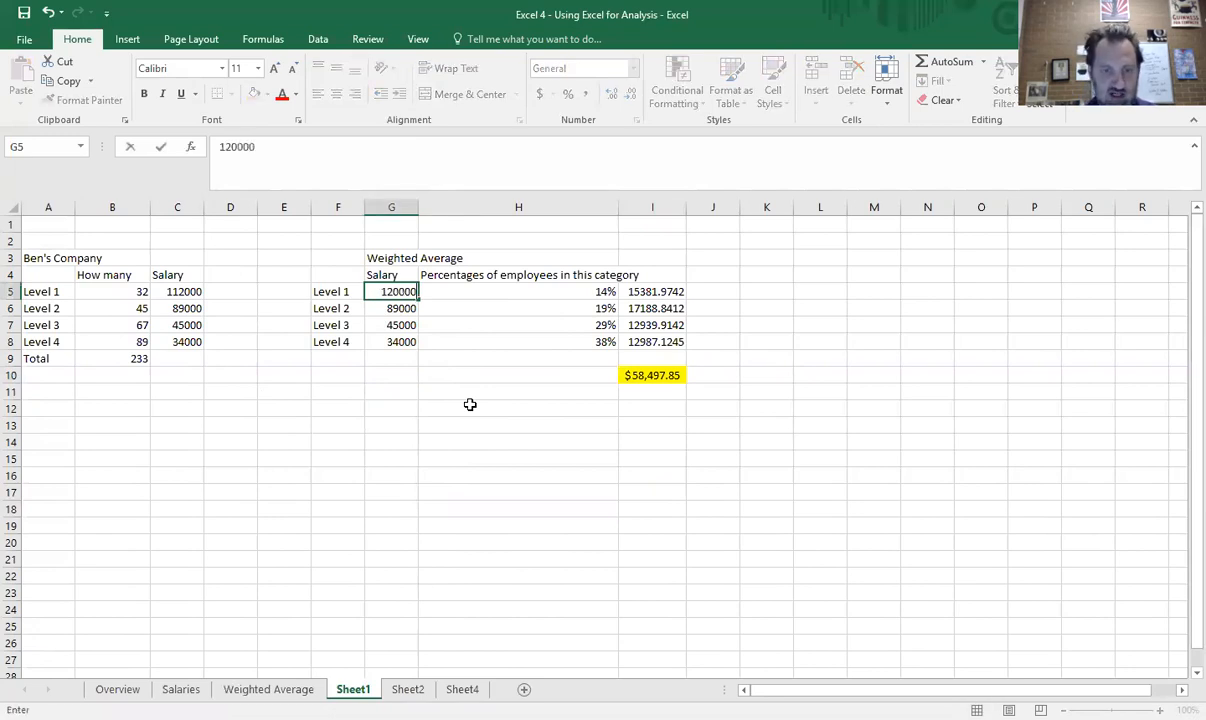
pyautogui.write('00')
pyautogui.press('Return')
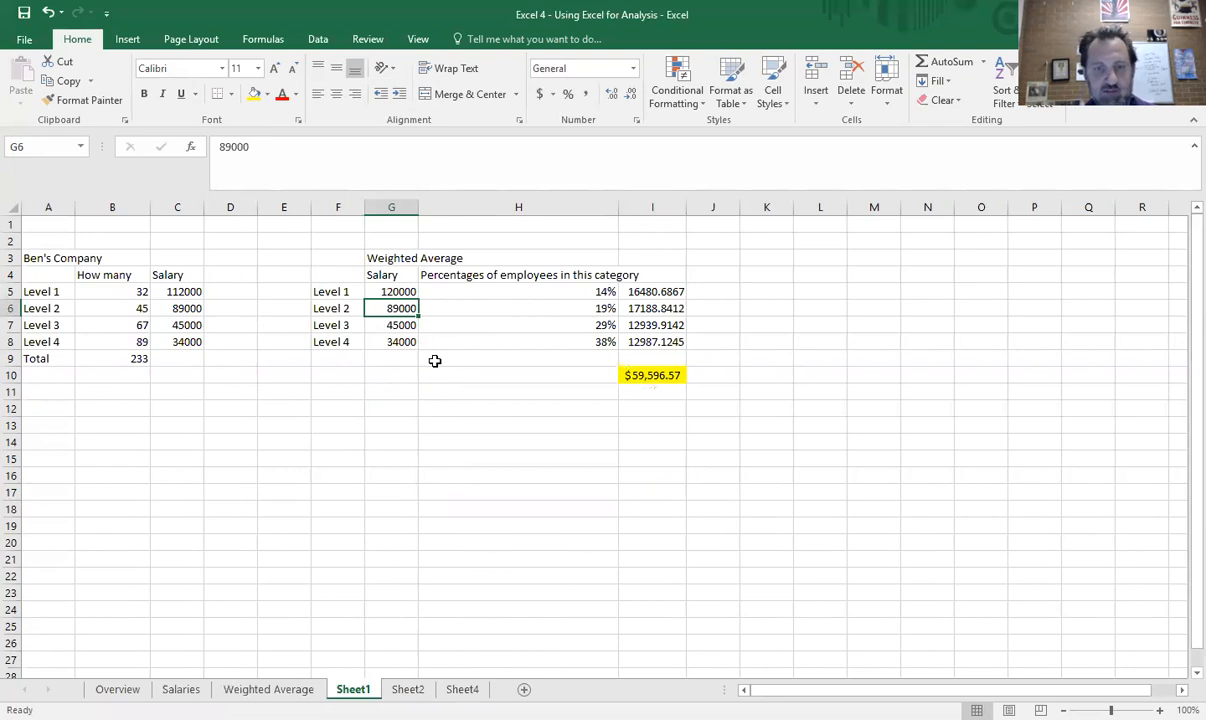
pyautogui.click(678, 375)
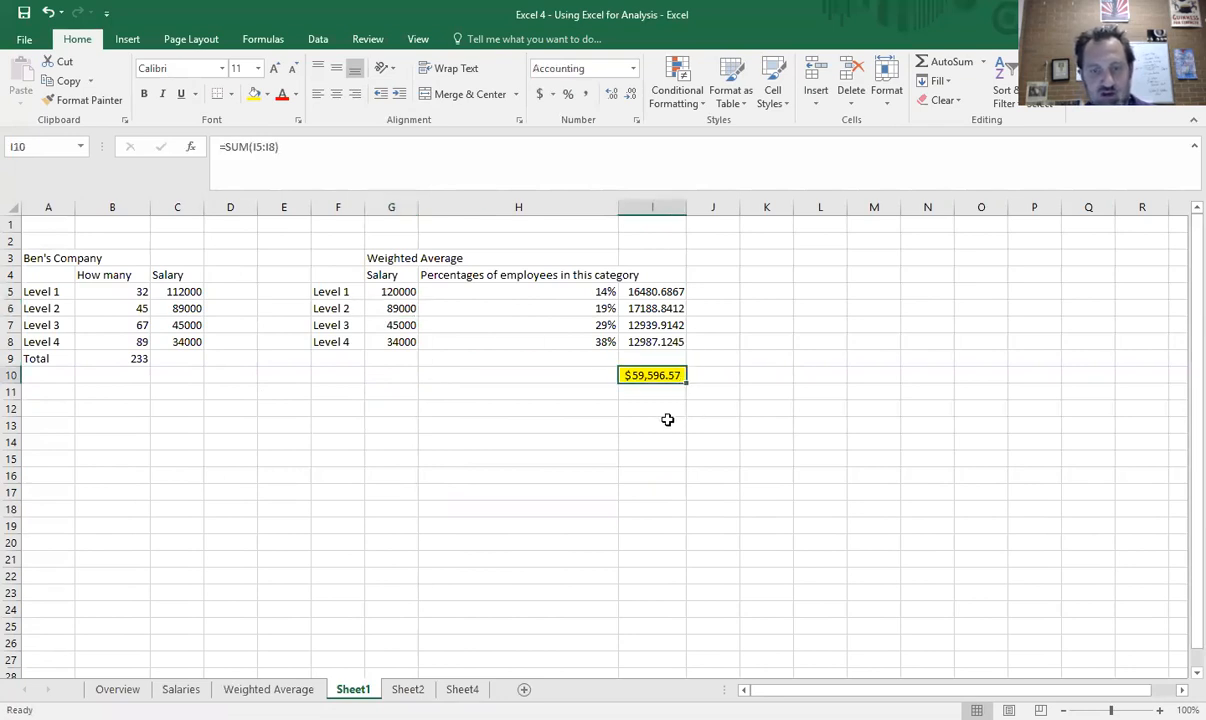
pyautogui.click(755, 374)
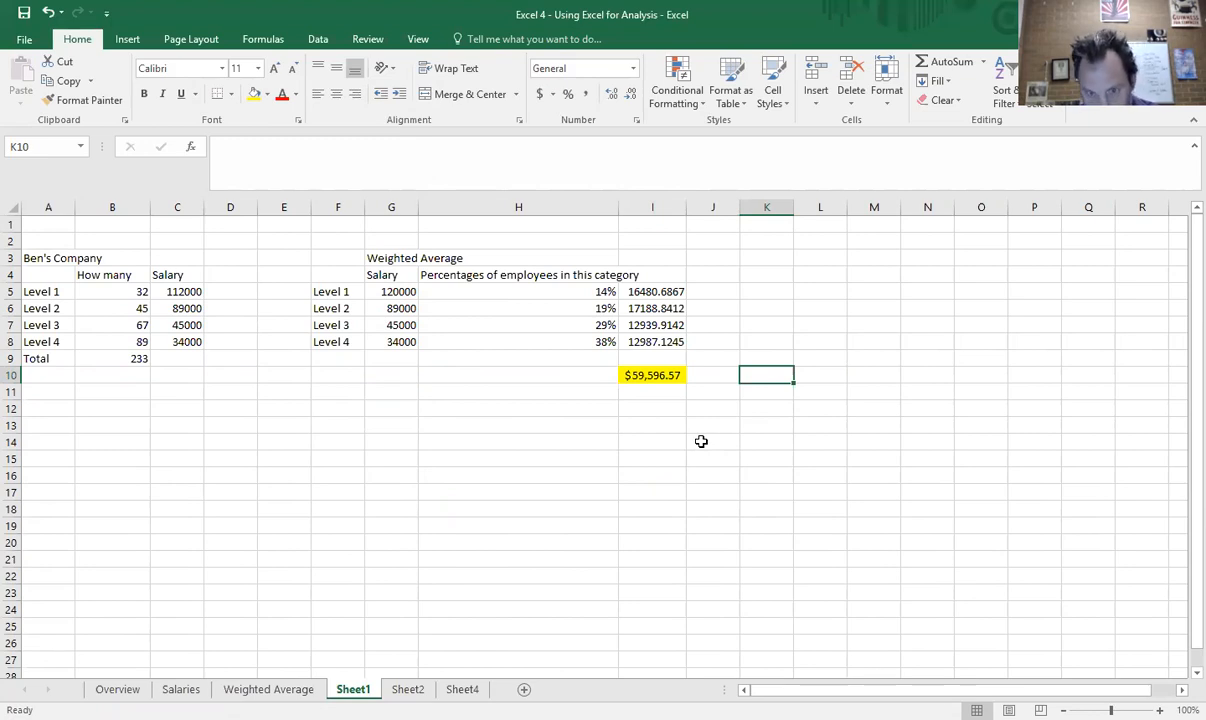
pyautogui.click(47, 13)
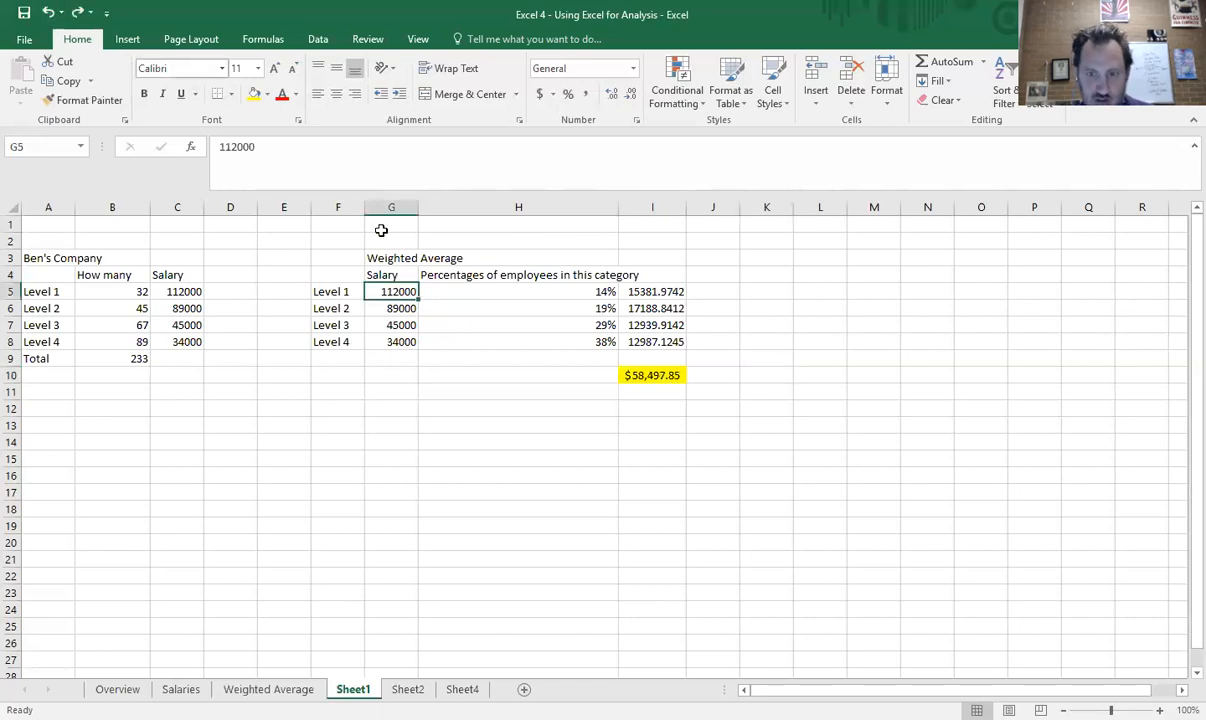
pyautogui.click(671, 391)
# Review the summary question and its answer box on the Weighted Average sheet, and revisit the Salaries sheet.
pyautogui.click(268, 689)
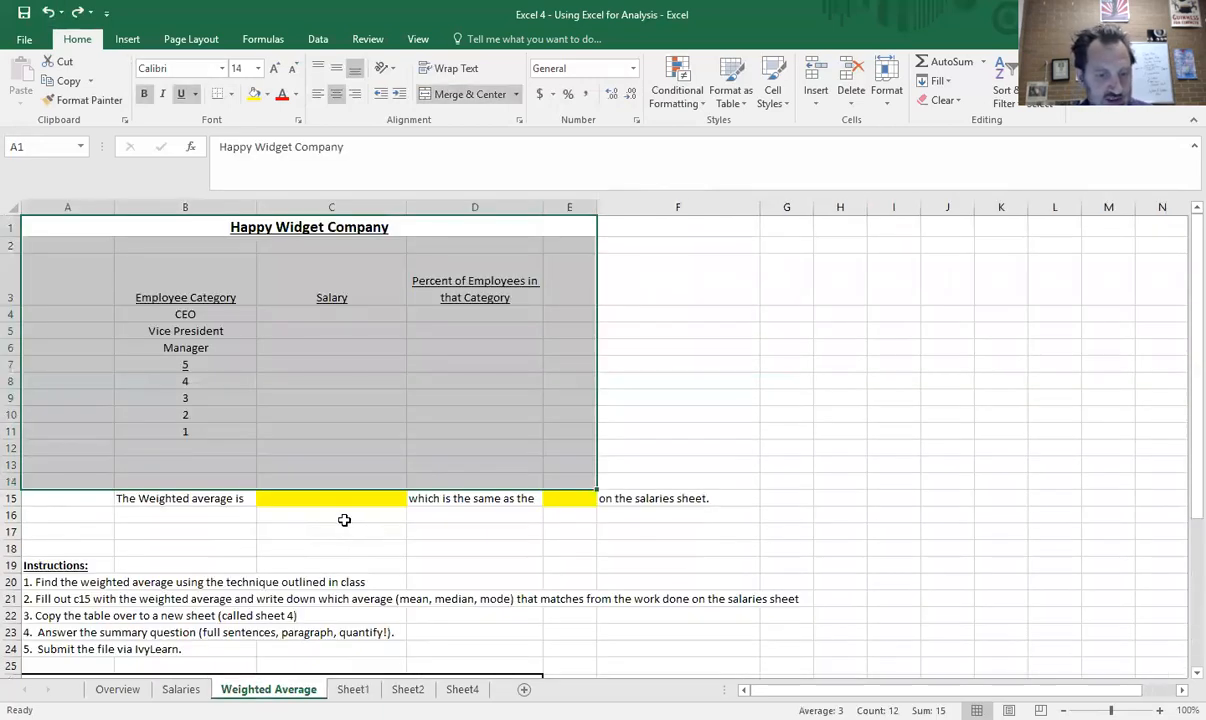
pyautogui.scroll(-3, 344, 520)
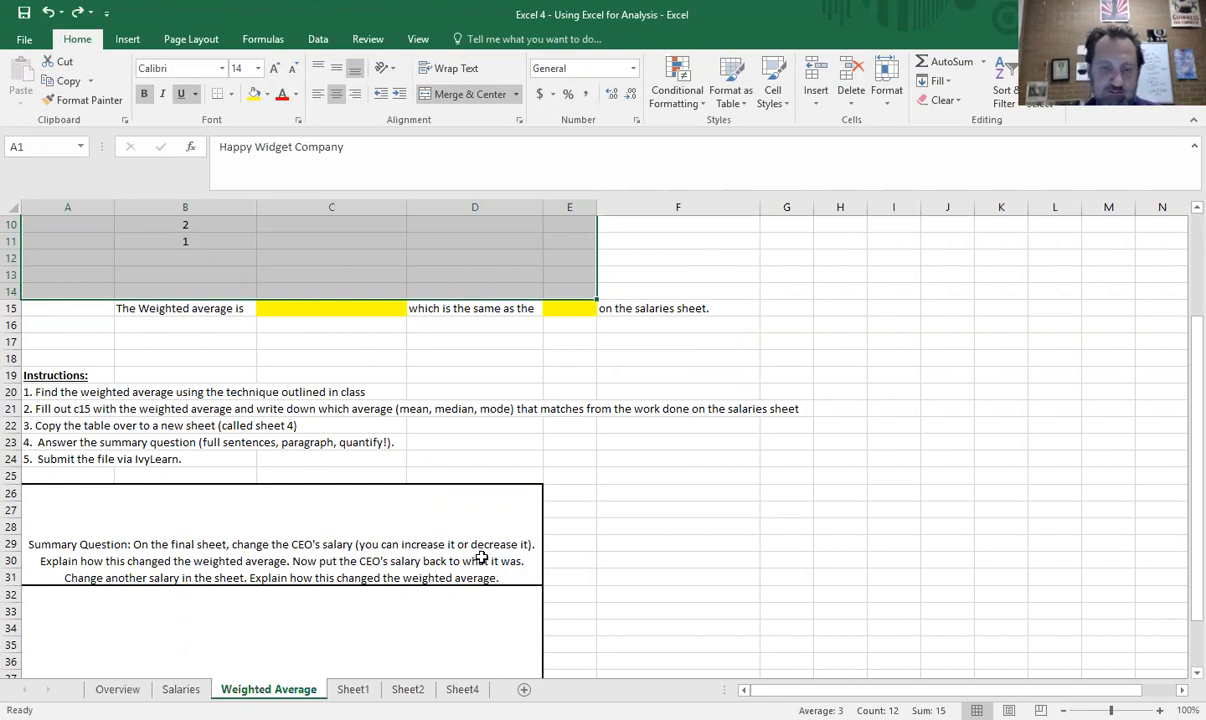
pyautogui.click(217, 619)
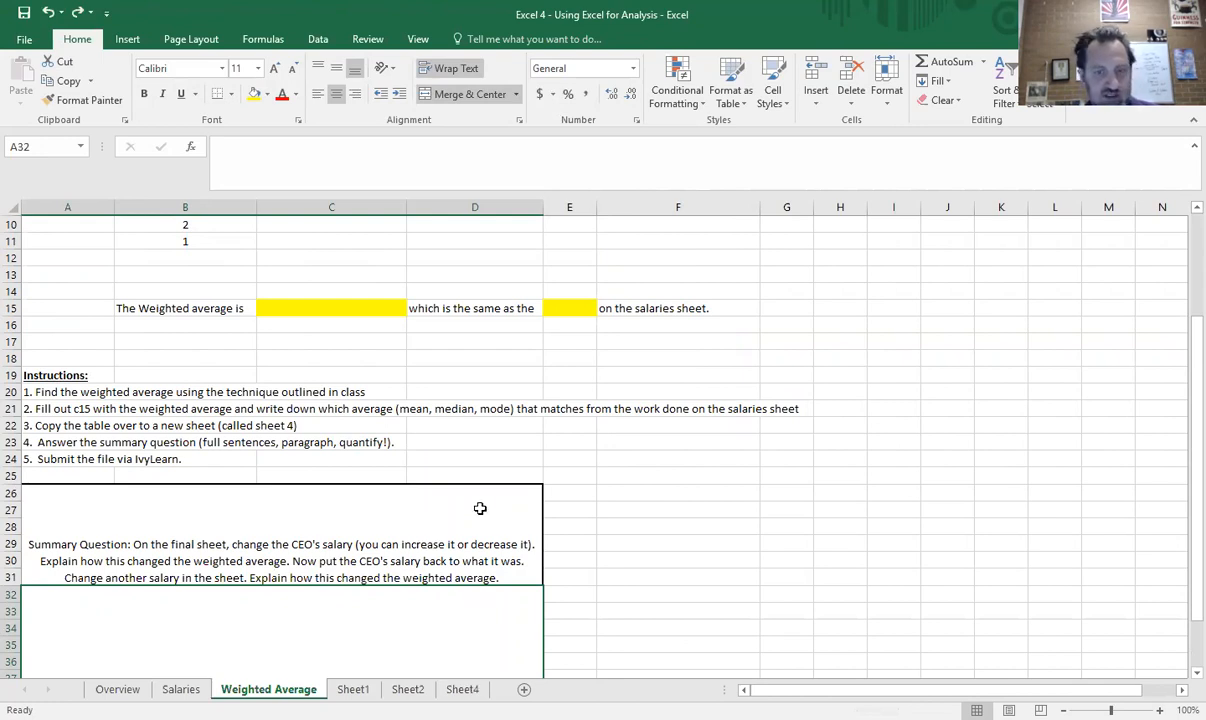
pyautogui.scroll(3, 472, 440)
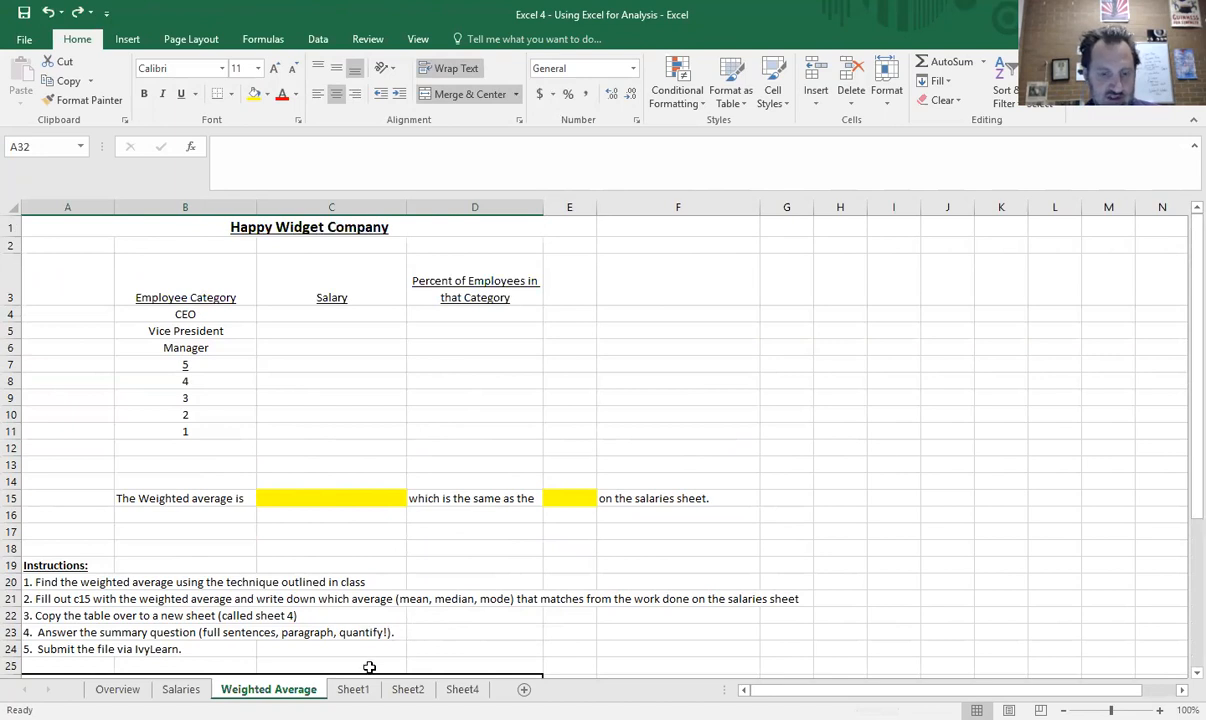
pyautogui.click(172, 689)
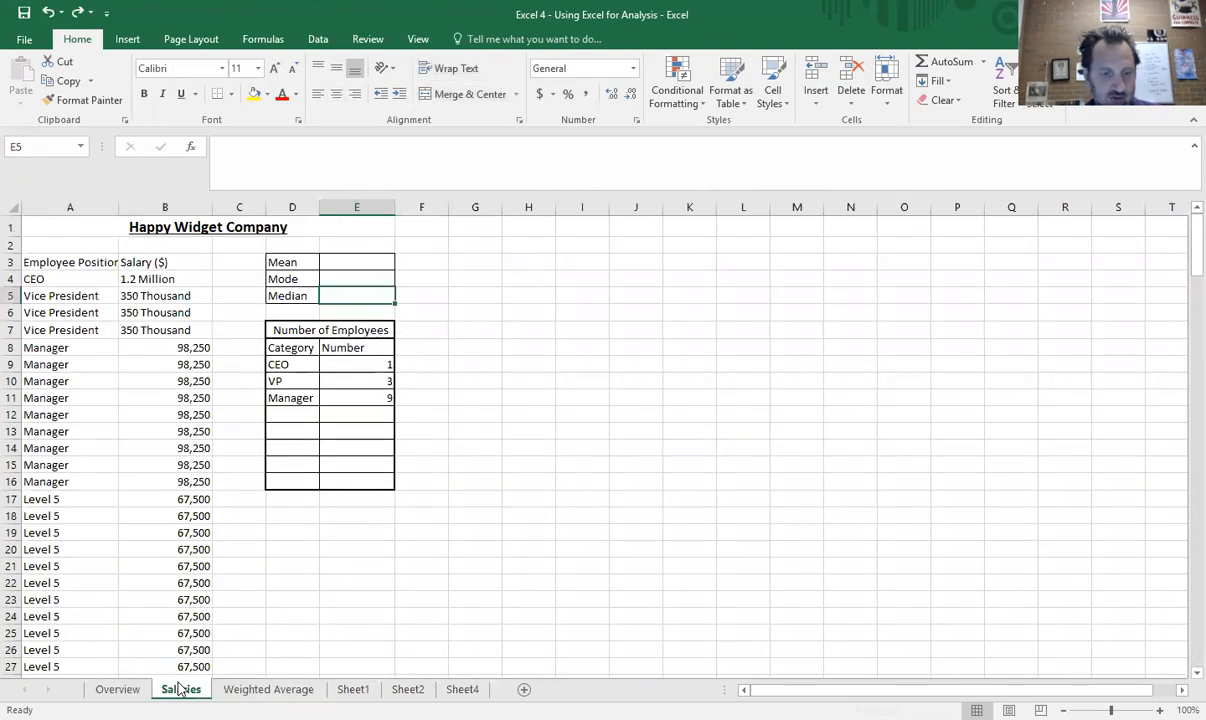
pyautogui.click(683, 395)
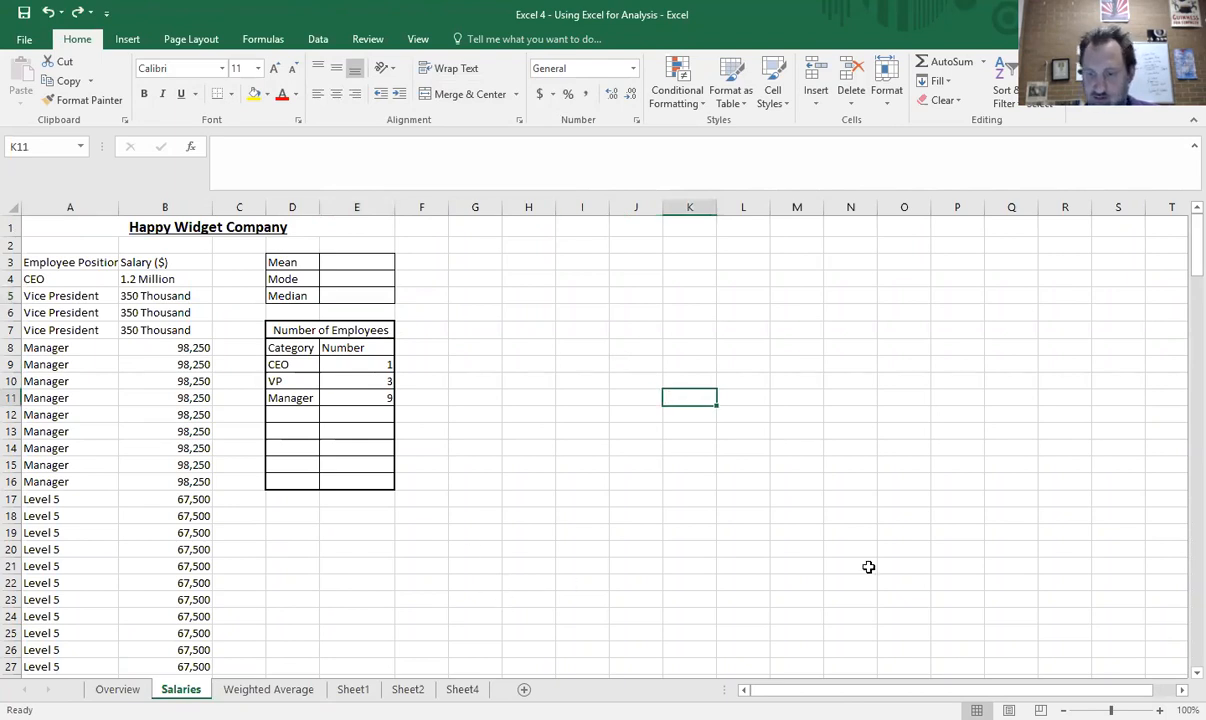